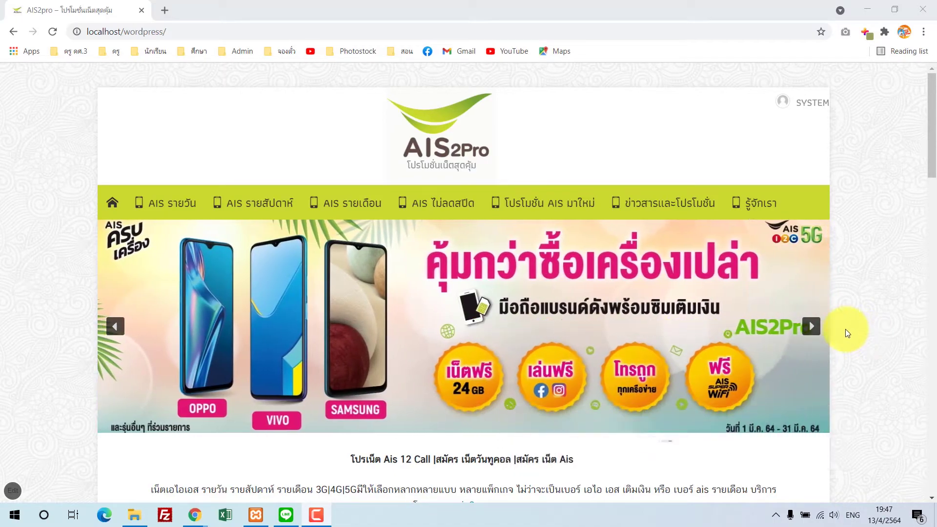
Look over the AIS2pro home page, including its banner, promotion sections and side advertisements.
scroll(846, 329, down, 10)
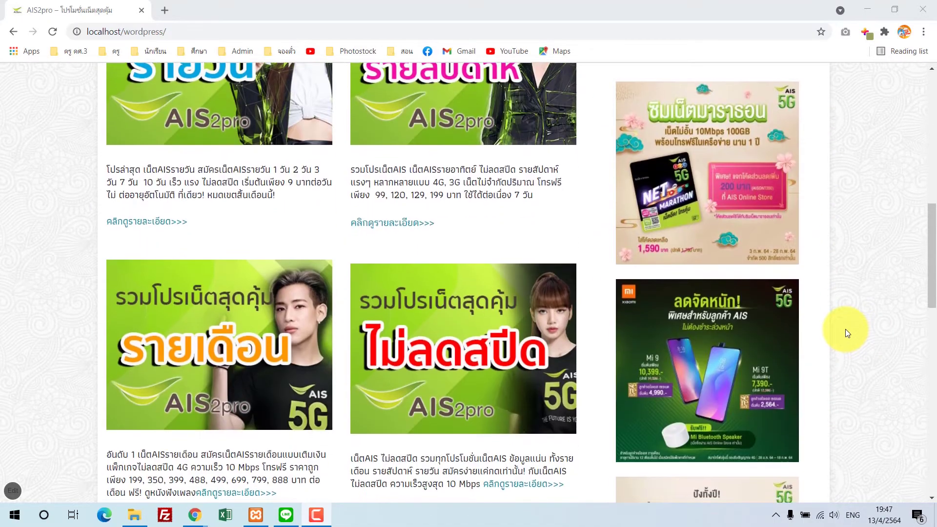
scroll(847, 331, down, 10)
scroll(846, 331, up, 12)
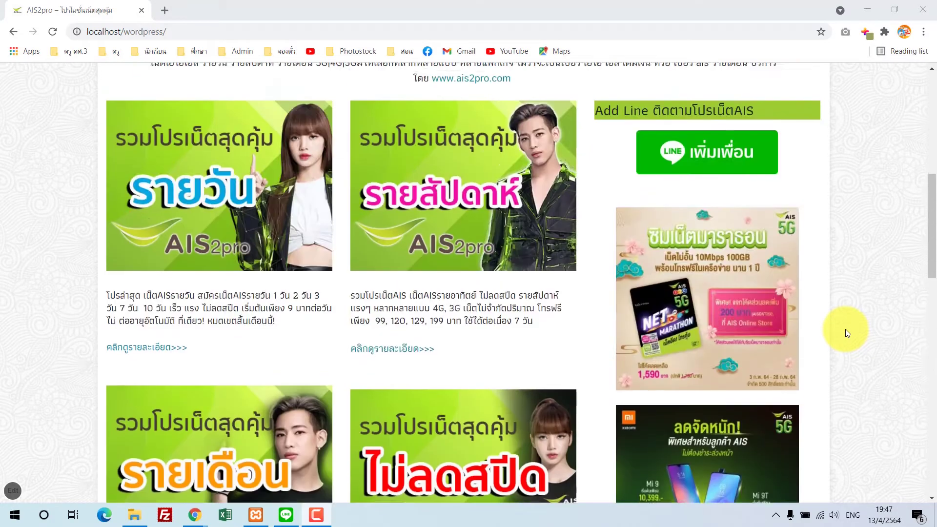
scroll(846, 329, up, 8)
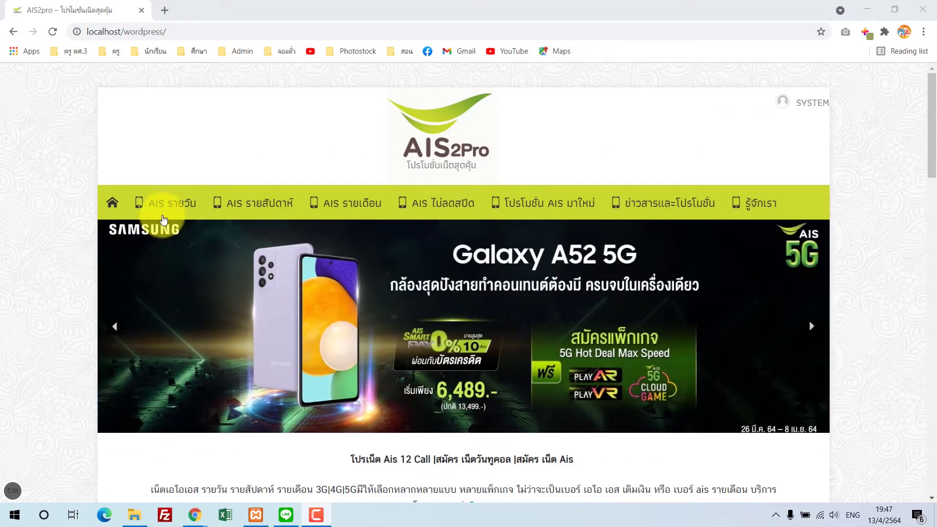
Open the AIS รายวัน page of the site and examine its daily package tables.
click(170, 204)
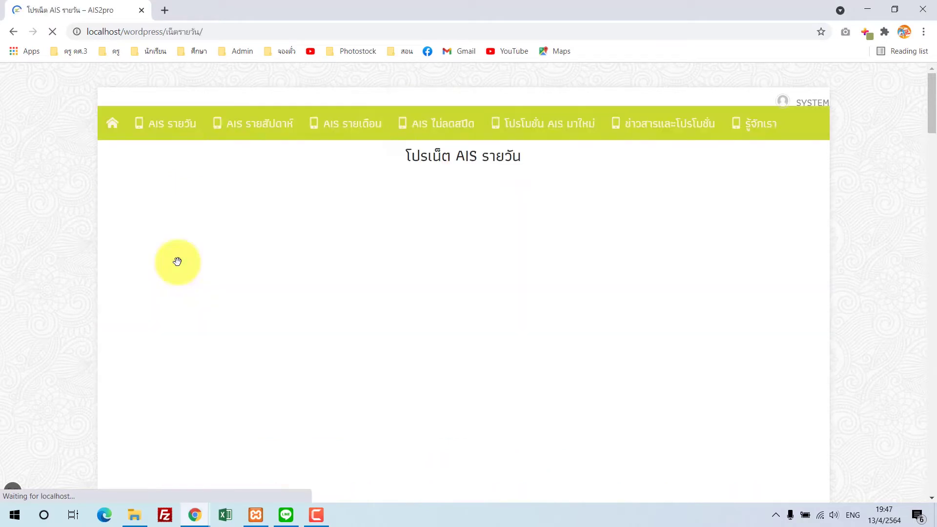
scroll(385, 312, down, 1)
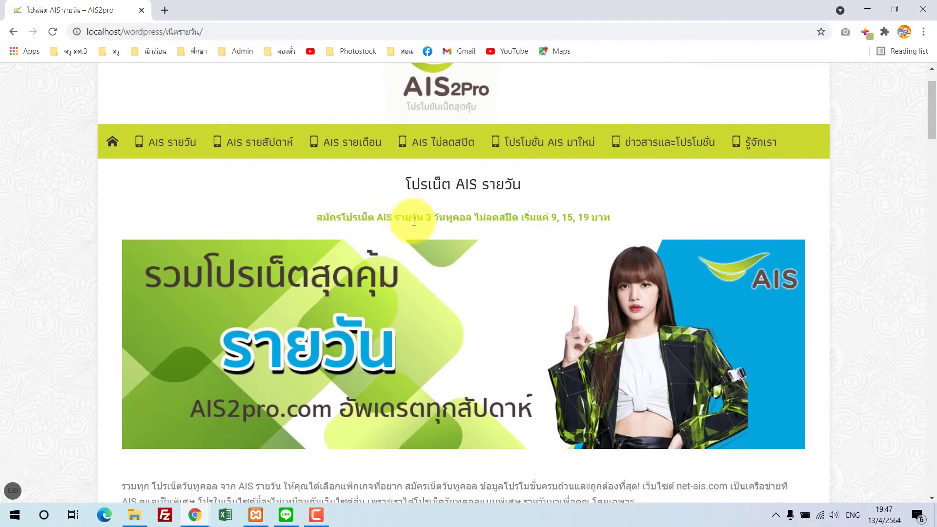
scroll(421, 303, down, 9)
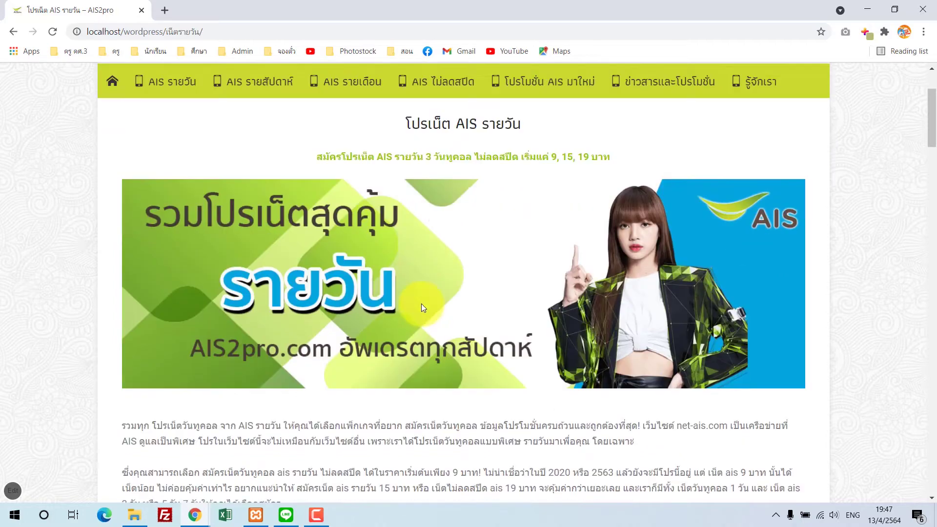
scroll(494, 337, down, 2)
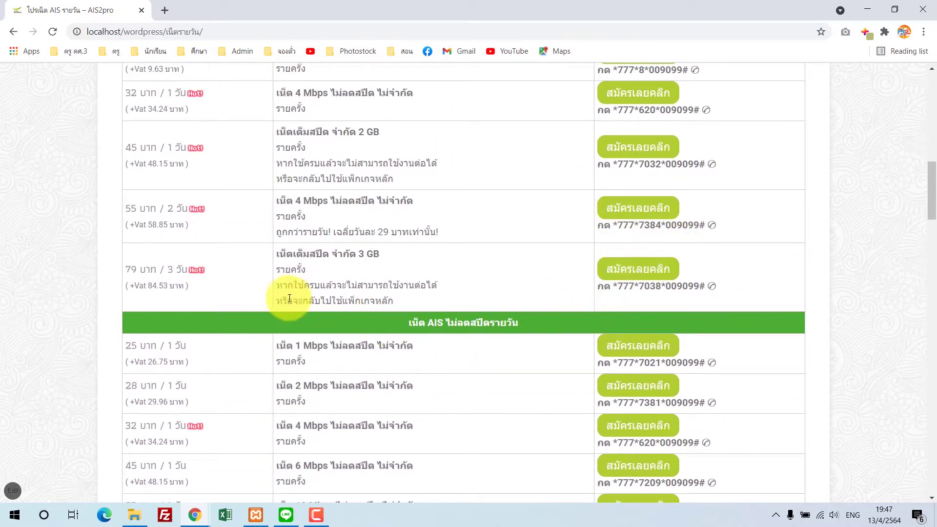
scroll(507, 347, down, 2)
scroll(508, 347, down, 6)
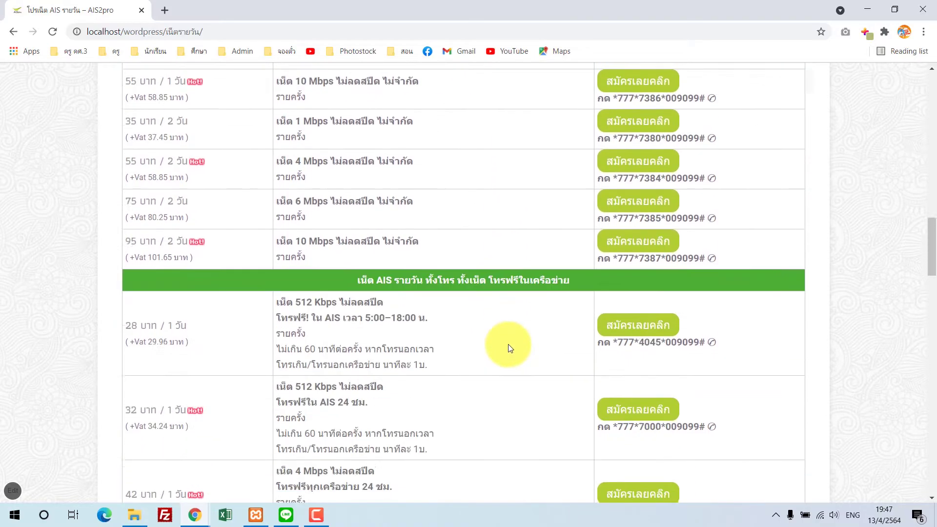
scroll(508, 347, up, 20)
scroll(508, 345, up, 4)
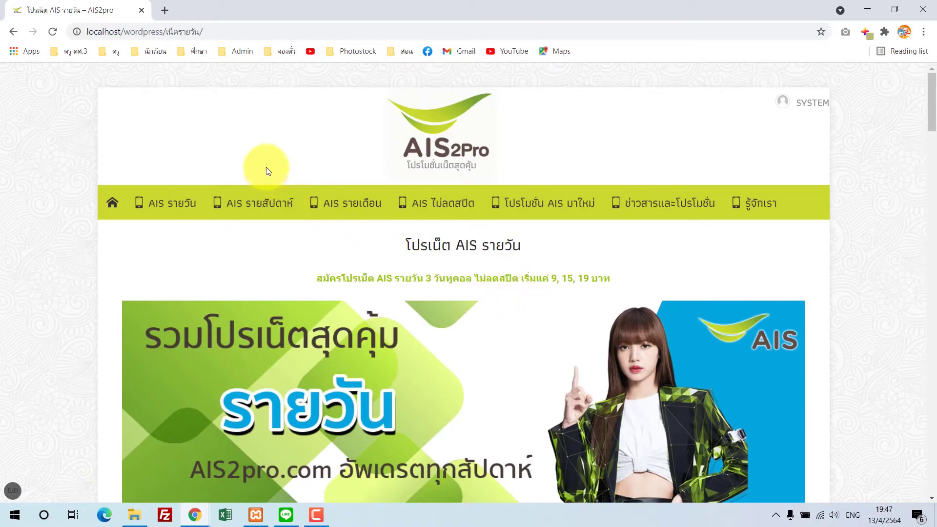
Open the WordPress dashboard at localhost/wordpress/wp-admin in a new browser tab and place that tab first.
click(165, 10)
text(l)
click(332, 115)
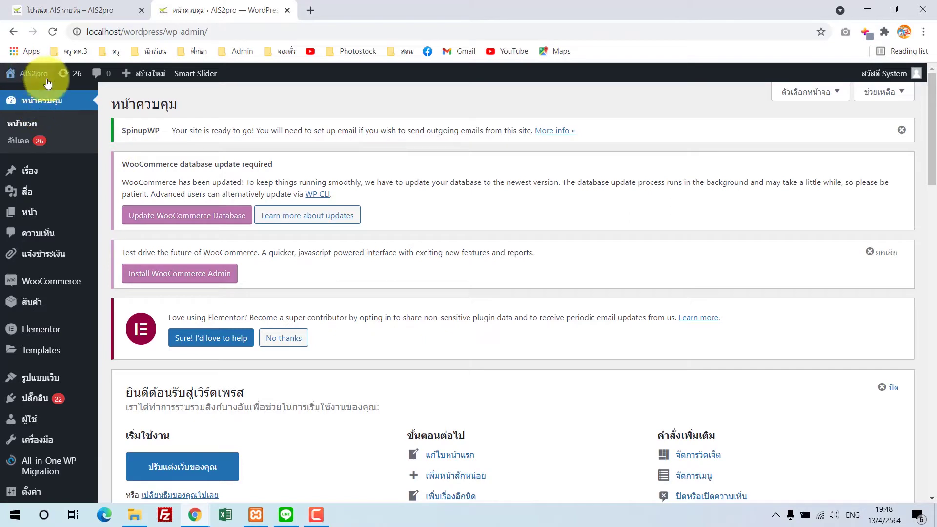
drag(196, 10, 68, 39)
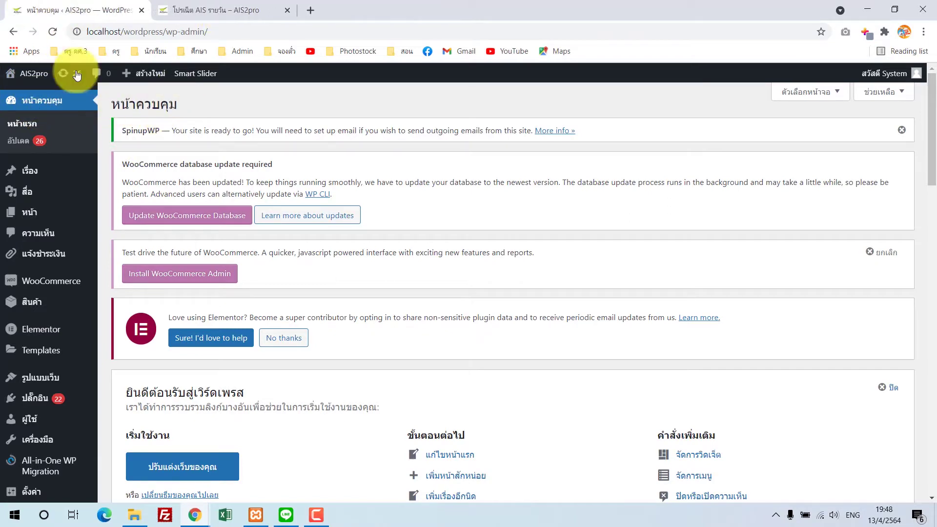
Open the list of all pages in the dashboard and review it alongside the live site's navigation menu.
mouse_move(87, 212)
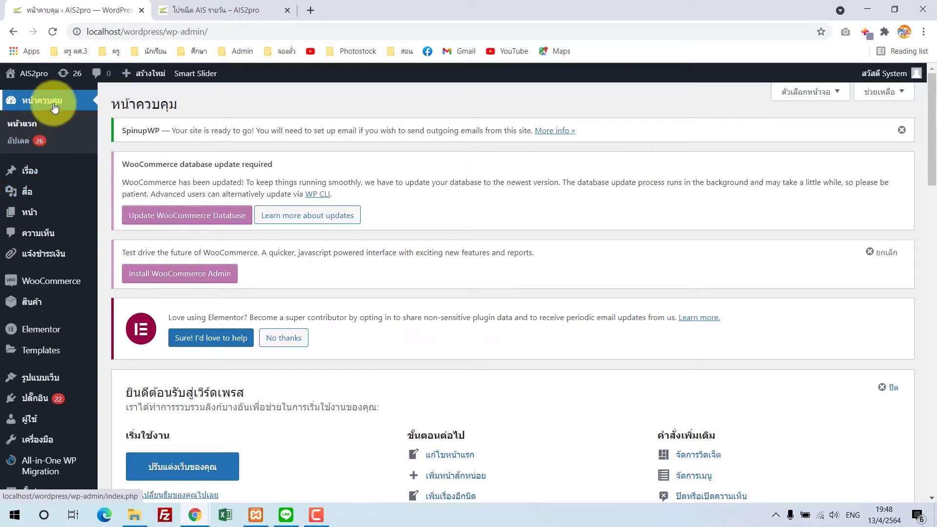
mouse_move(46, 195)
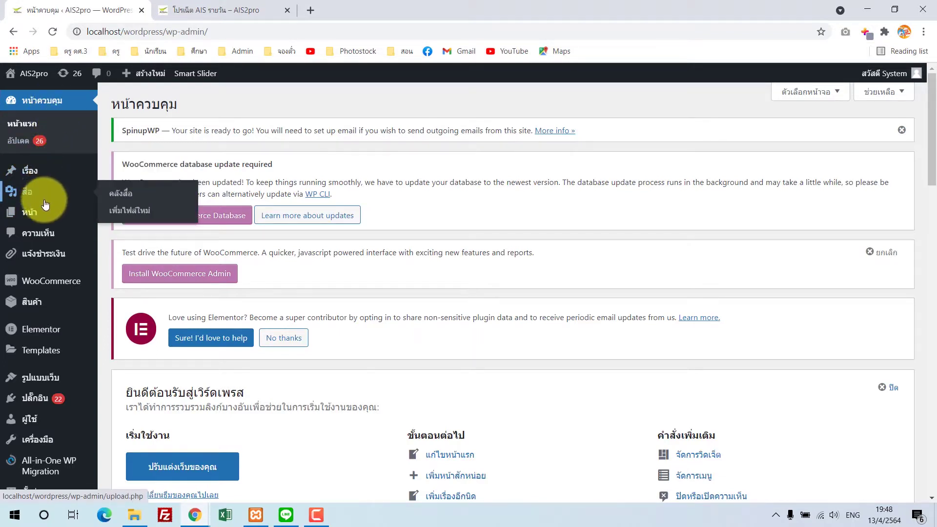
mouse_move(46, 211)
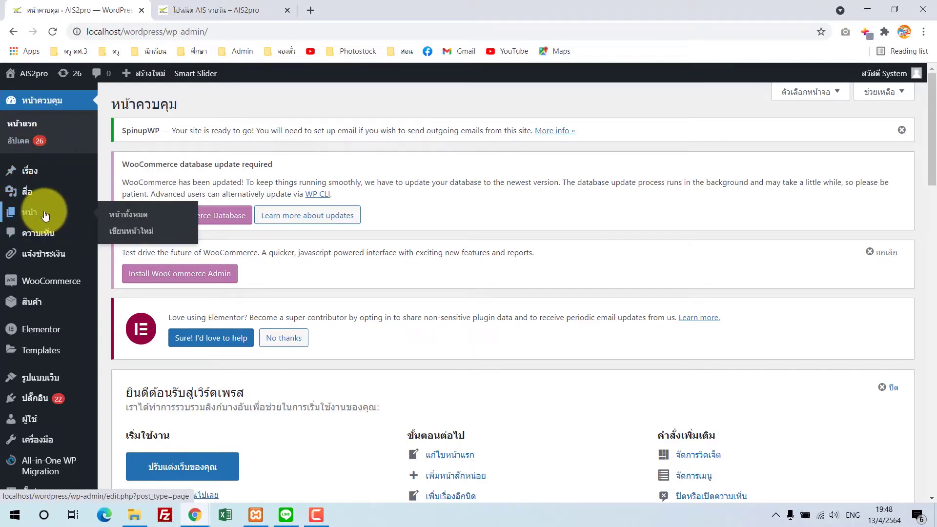
click(126, 217)
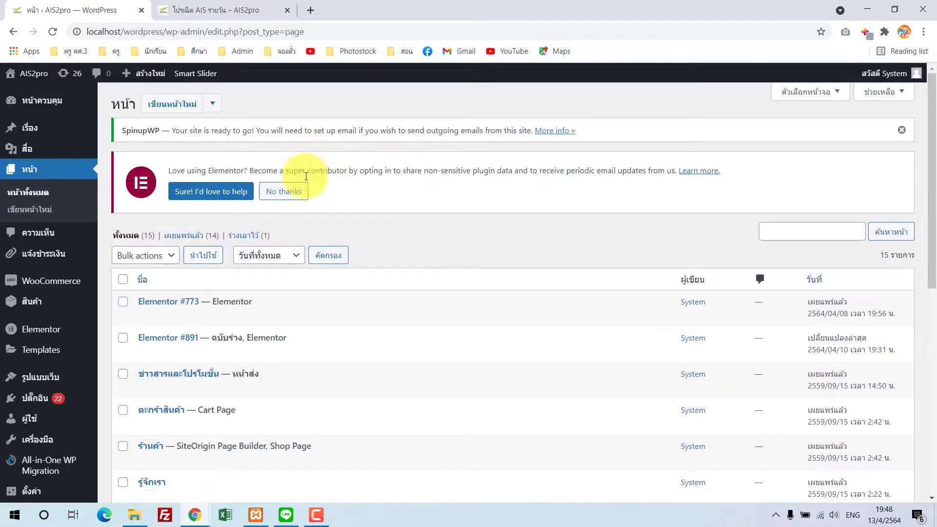
scroll(235, 359, down, 3)
scroll(235, 349, up, 3)
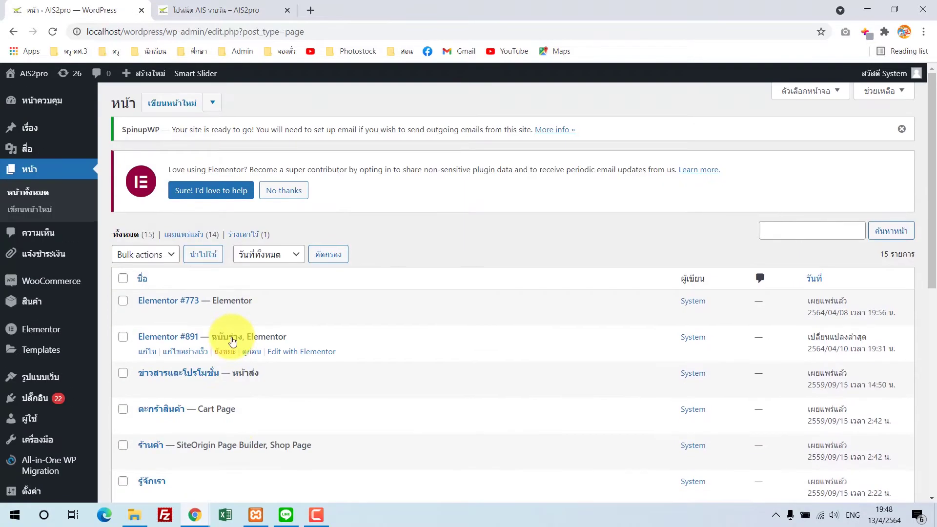
scroll(233, 341, down, 5)
scroll(229, 341, up, 5)
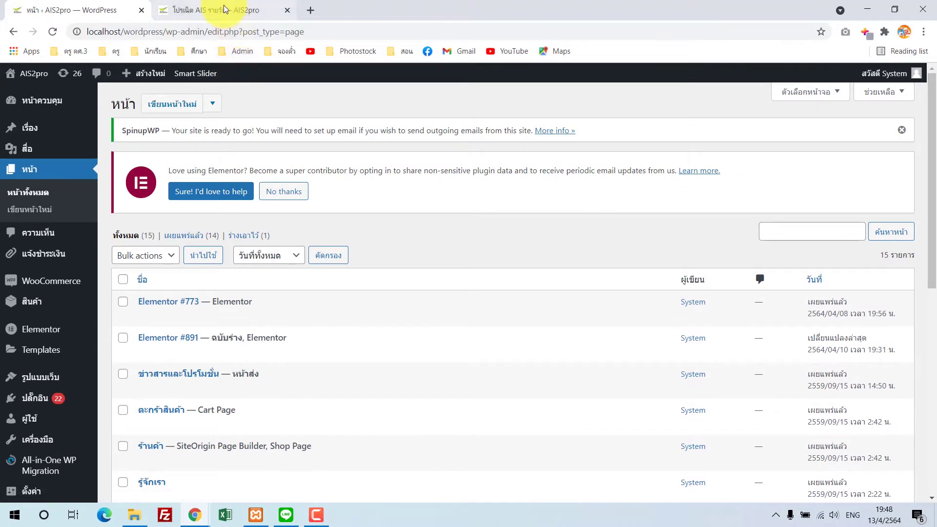
click(224, 8)
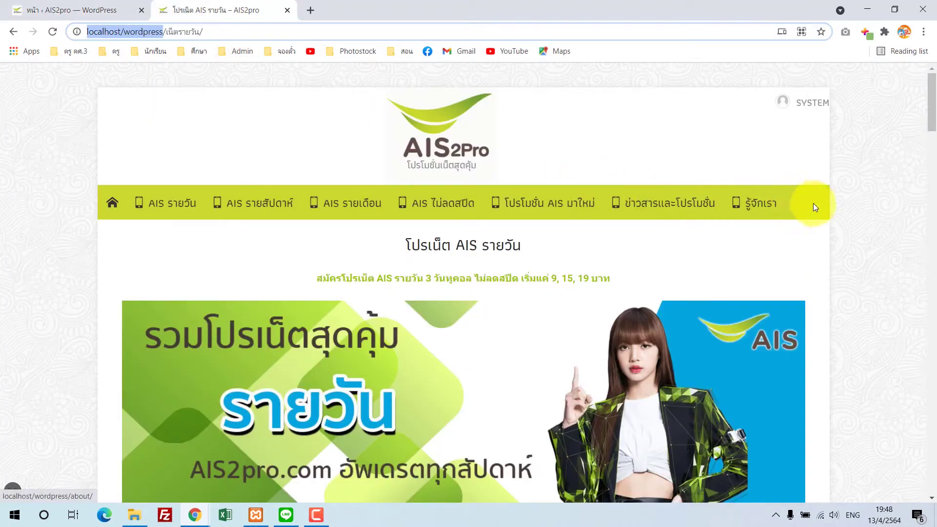
click(95, 9)
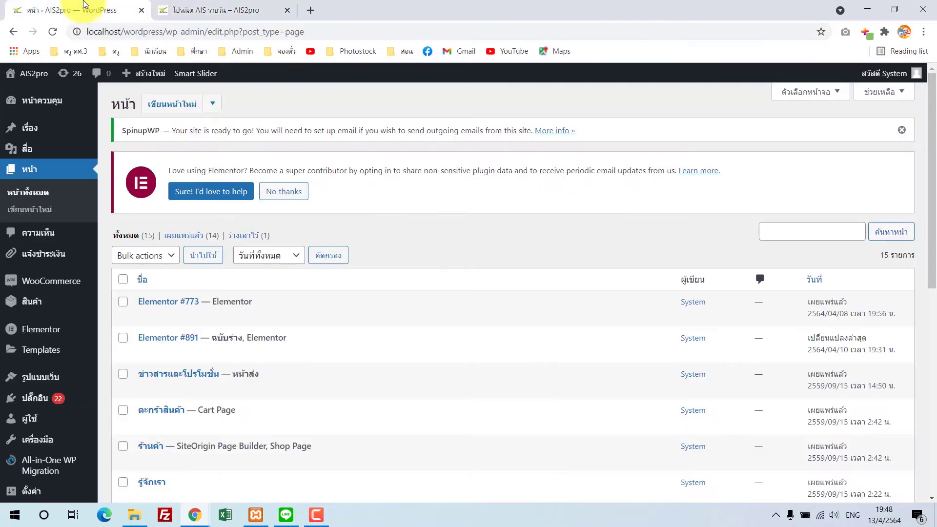
Create a new page and enter the title "AISโปรคุ้ม".
click(181, 103)
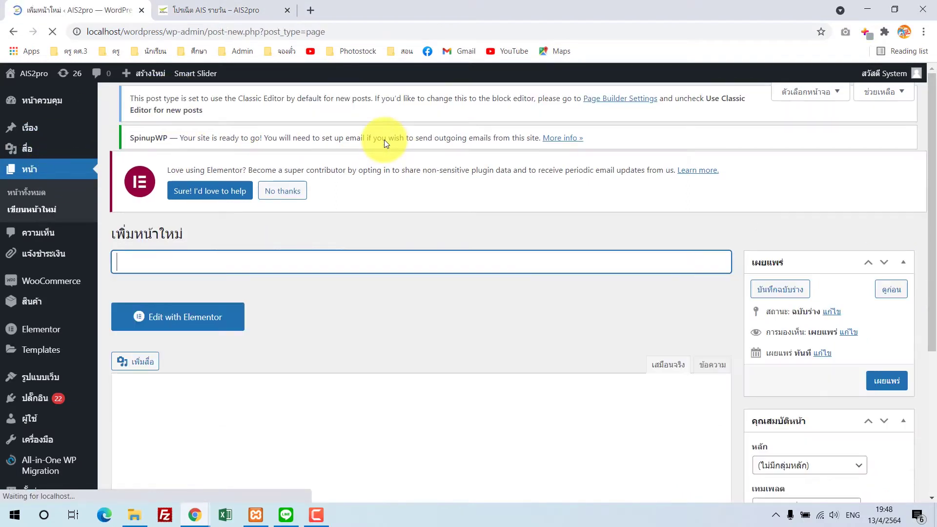
scroll(340, 289, down, 2)
scroll(293, 291, up, 1)
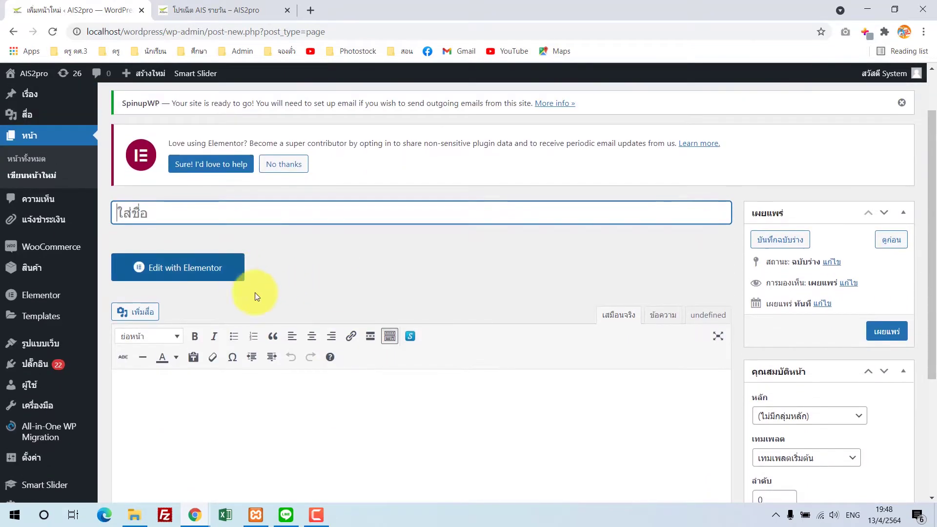
scroll(390, 332, down, 2)
scroll(390, 332, up, 2)
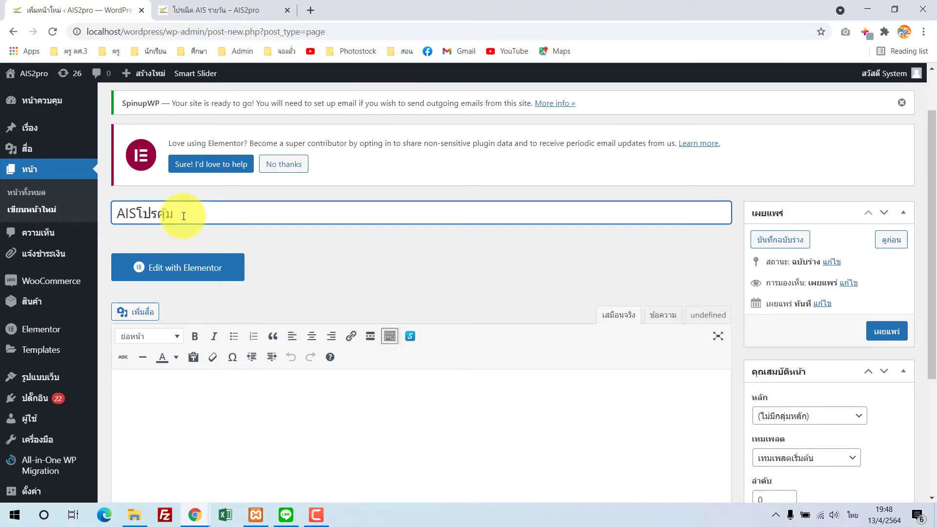
Look over the new page's content editor, page attributes and the featured image media library without choosing an image.
scroll(419, 272, down, 1)
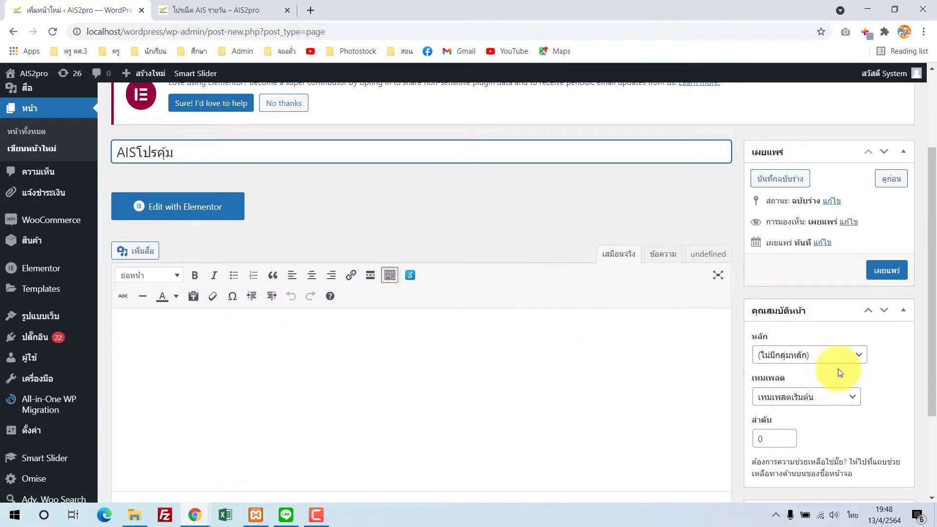
scroll(839, 371, down, 2)
scroll(548, 347, up, 1)
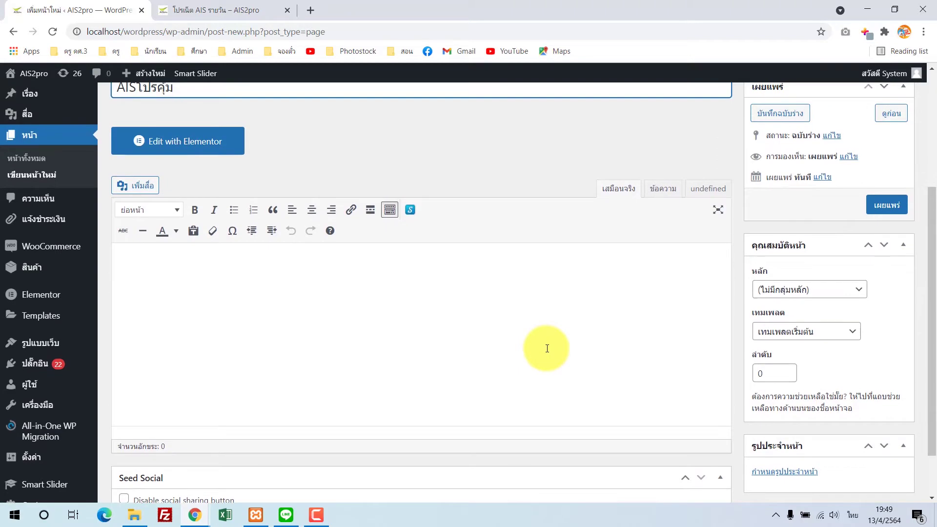
scroll(527, 320, up, 2)
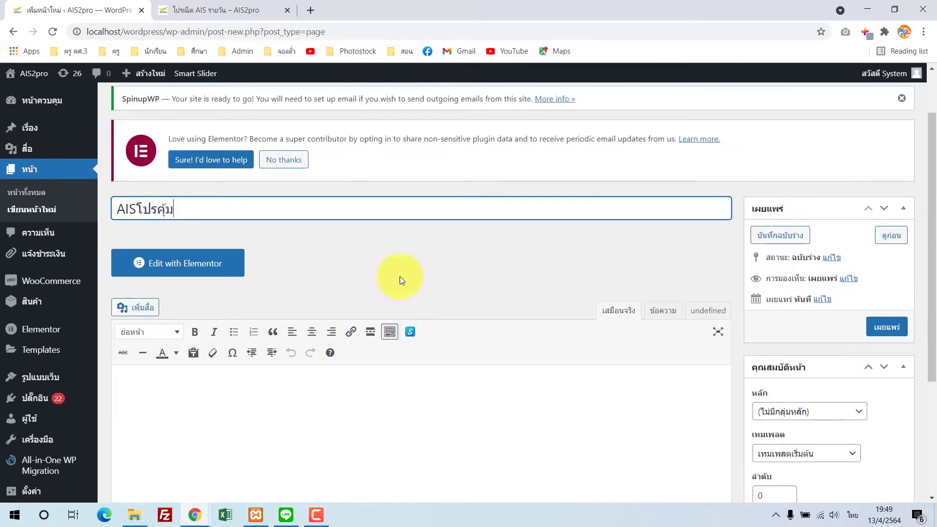
scroll(604, 320, down, 3)
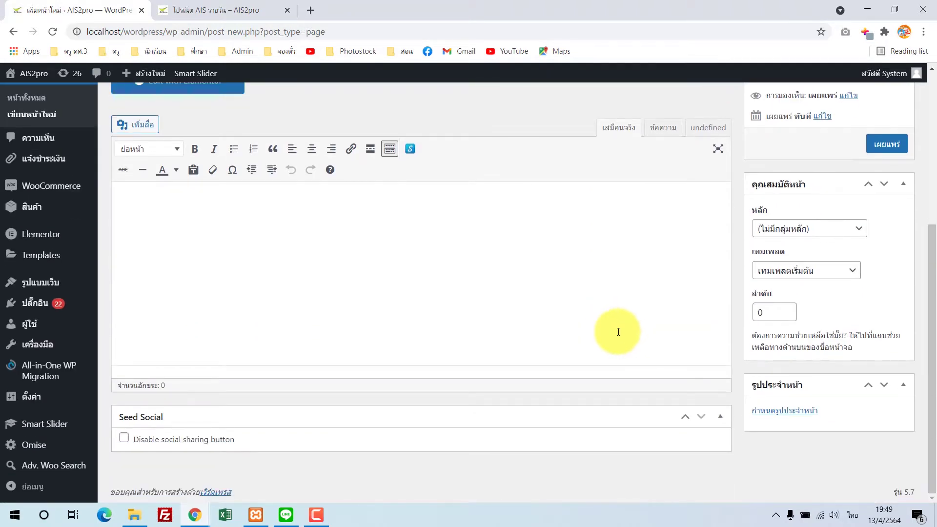
click(806, 416)
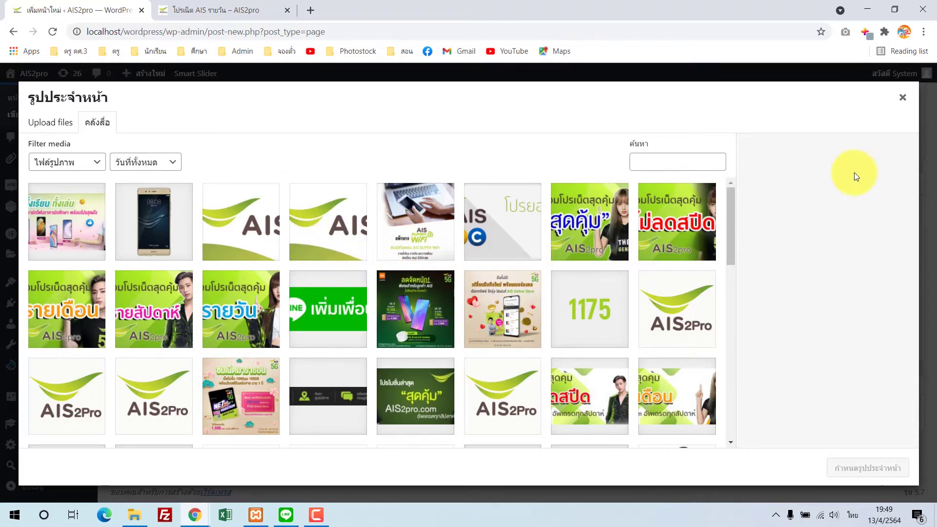
click(903, 98)
Open the AISโปรคุ้ม page in the Elementor editor.
scroll(579, 336, up, 4)
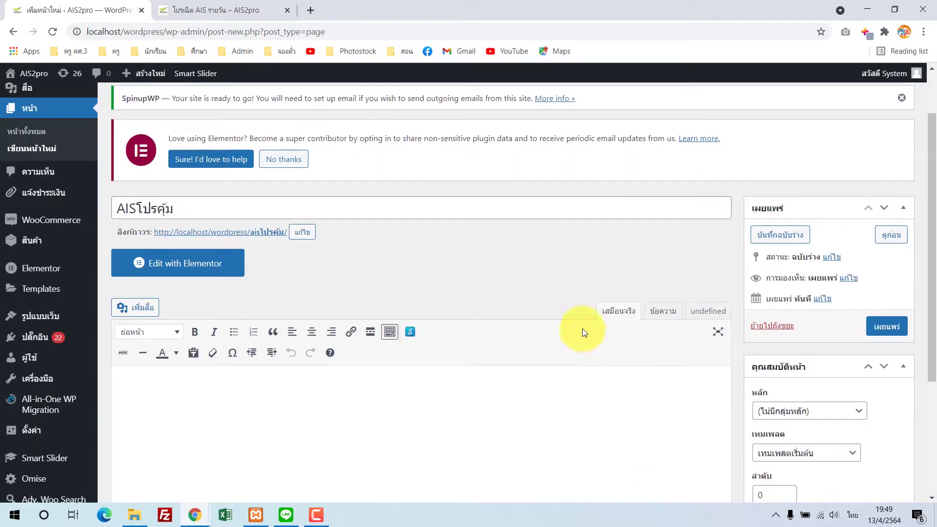
scroll(582, 331, up, 2)
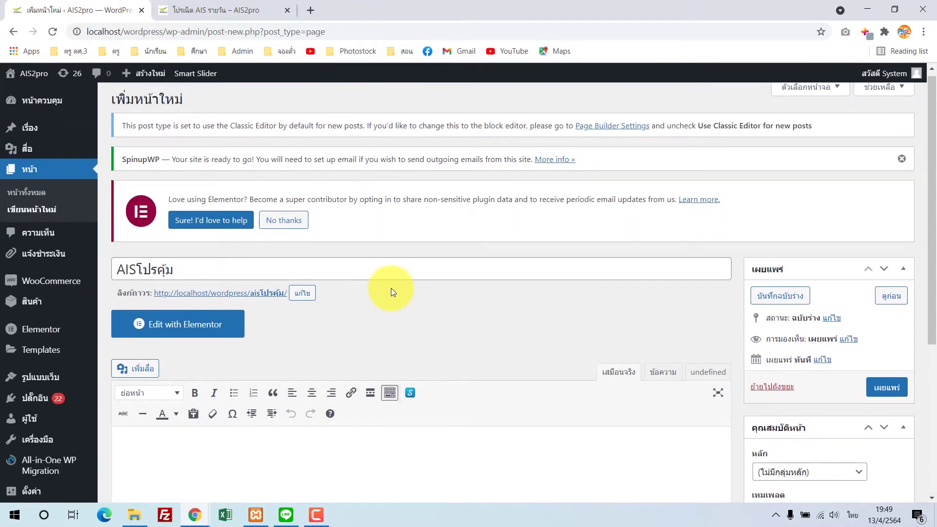
scroll(398, 298, down, 2)
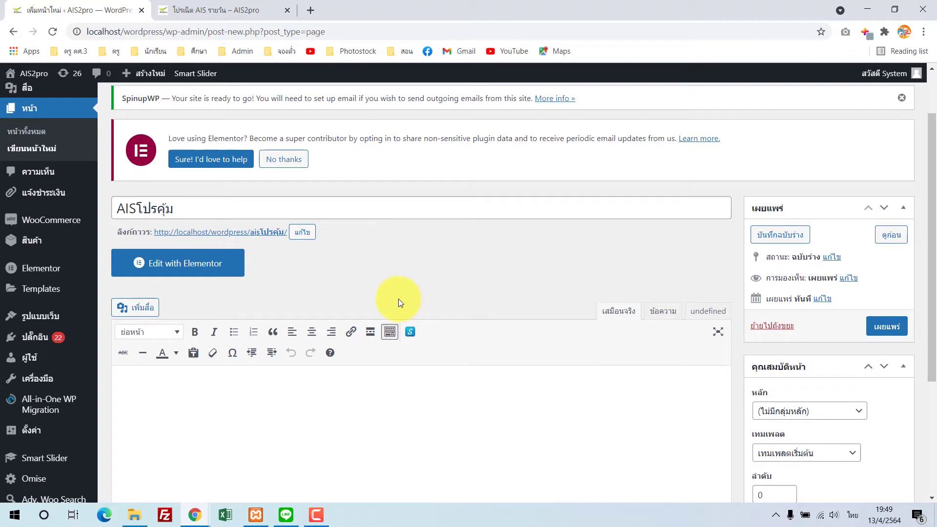
click(209, 272)
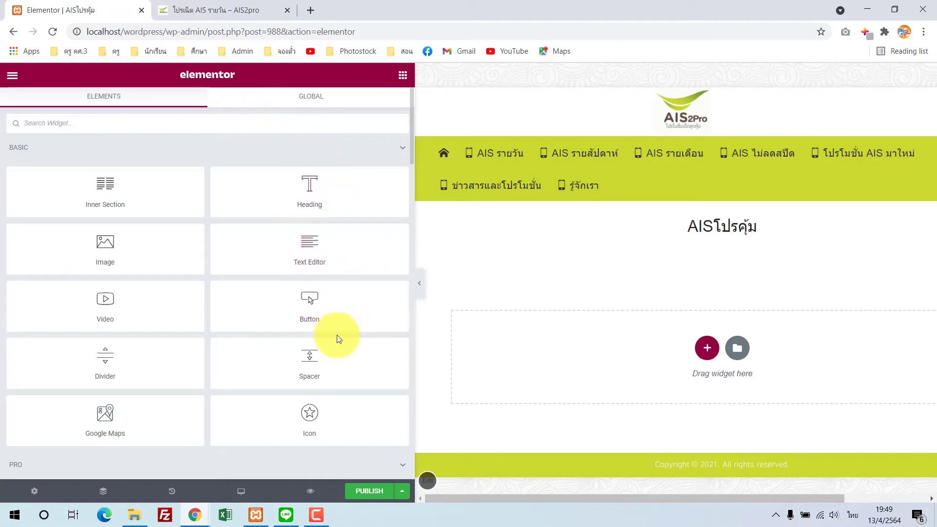
Examine the available Elementor widgets, from the Basic, Pro and General groups down to Site, WooCommerce and WordPress.
scroll(337, 335, down, 3)
scroll(337, 340, down, 14)
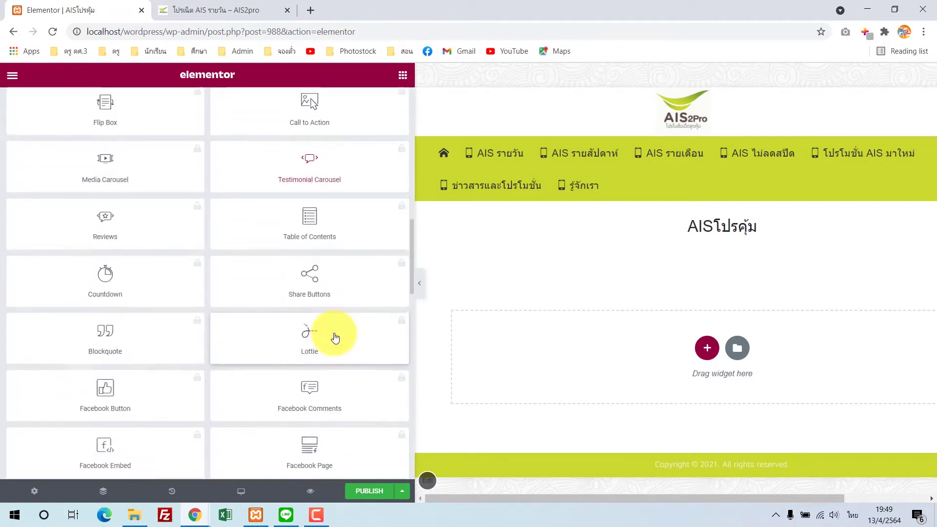
scroll(335, 338, down, 4)
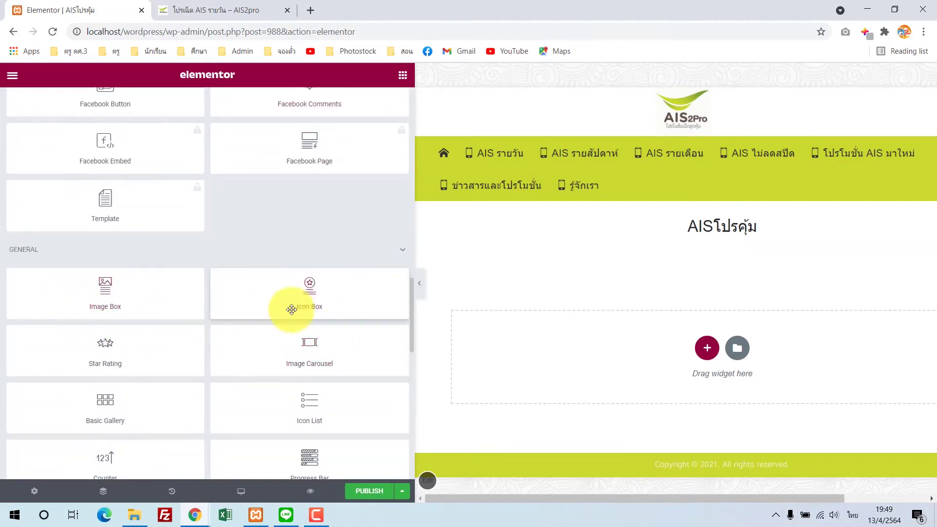
scroll(293, 309, down, 5)
scroll(293, 310, down, 5)
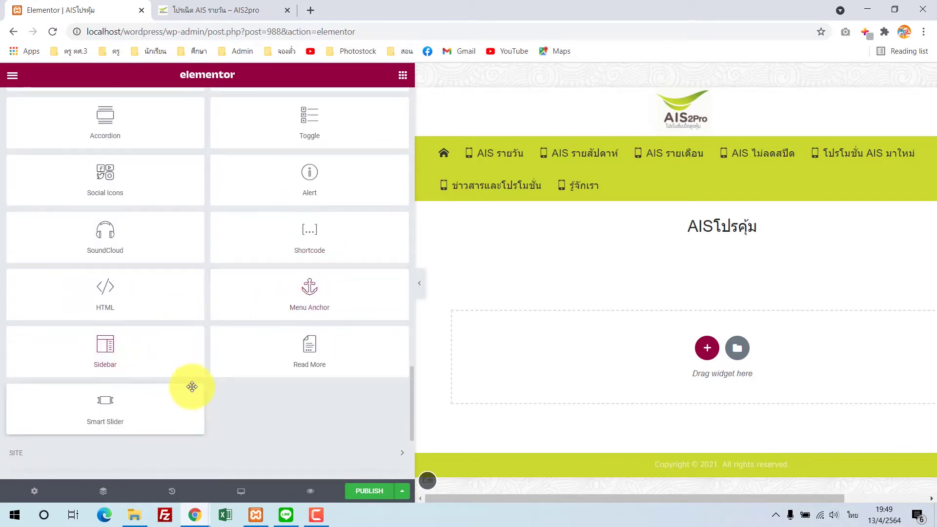
scroll(205, 381, down, 2)
scroll(227, 374, down, 2)
scroll(124, 387, up, 2)
scroll(124, 398, down, 3)
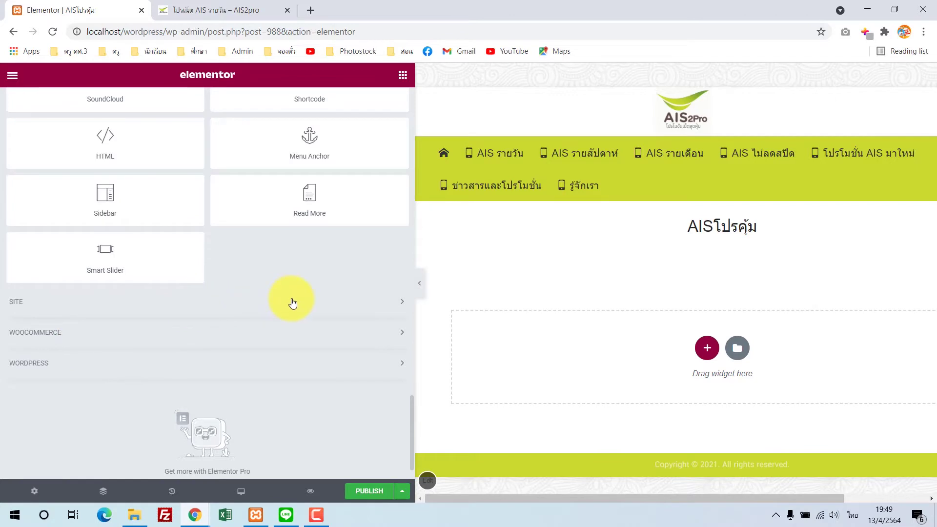
Add a Text Editor widget to the empty section below the page title.
scroll(293, 302, up, 15)
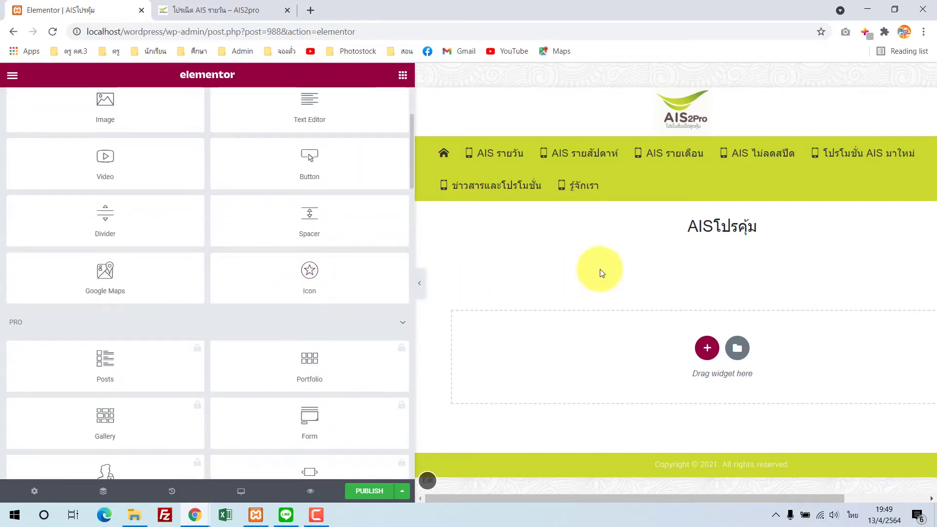
scroll(727, 255, down, 1)
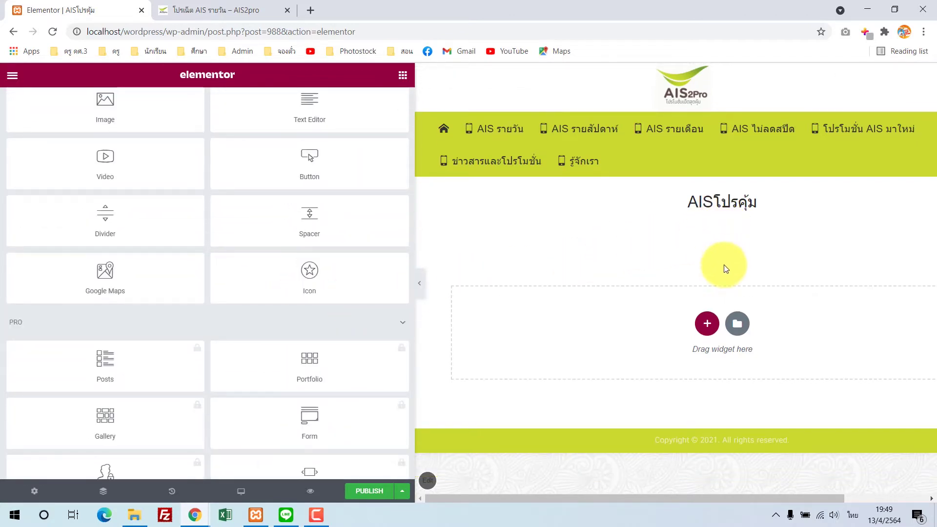
scroll(389, 286, up, 3)
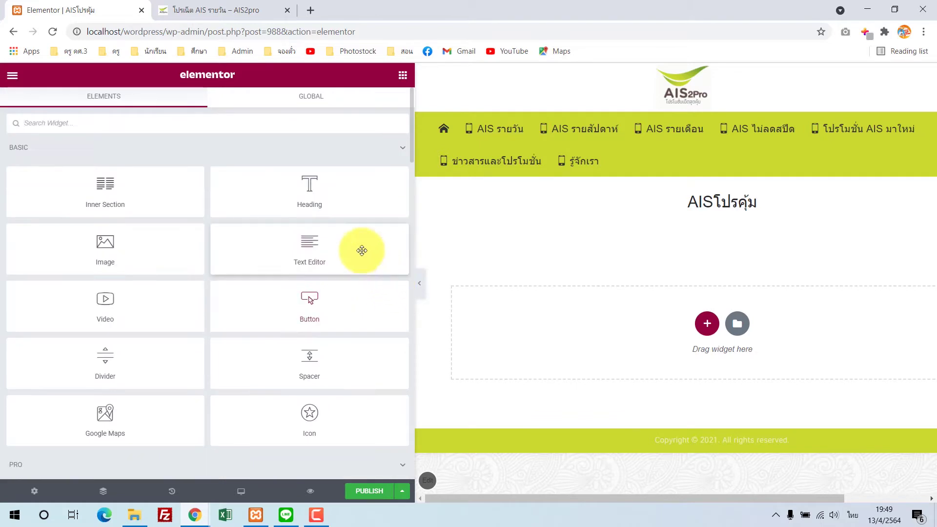
drag(305, 241, 672, 315)
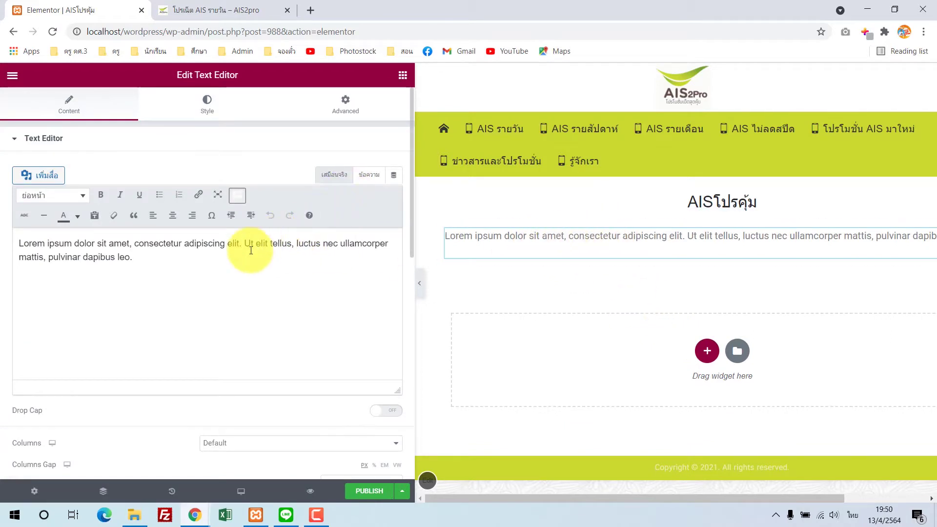
Compare the placeholder paragraph in the text editor's visual and plain-text modes.
click(342, 179)
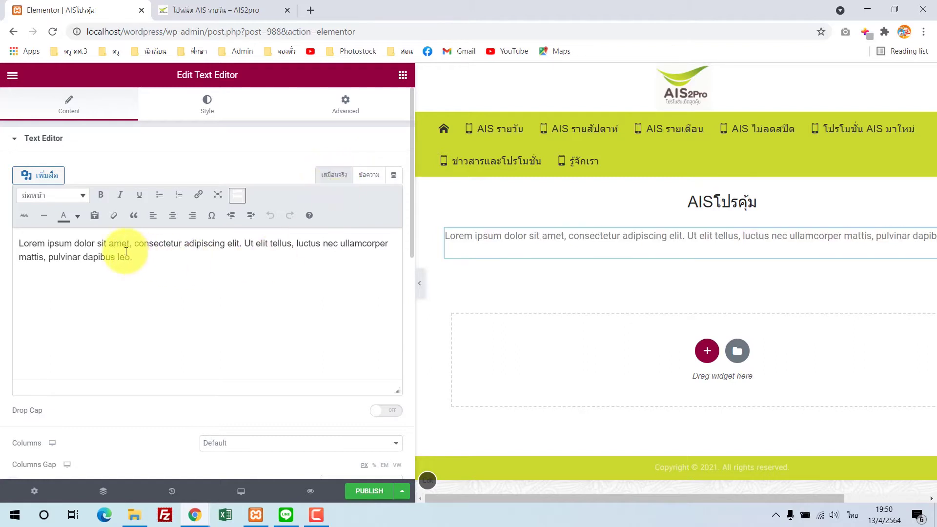
click(370, 177)
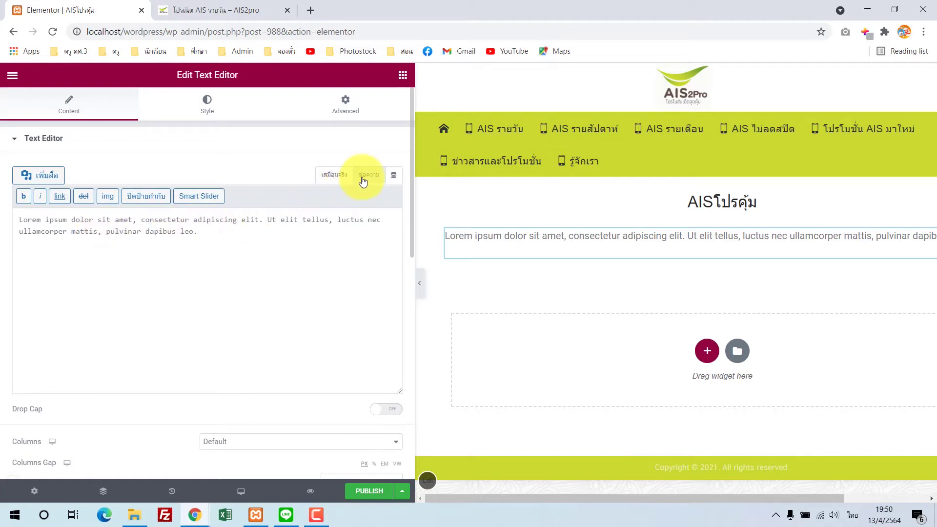
drag(197, 232, 20, 220)
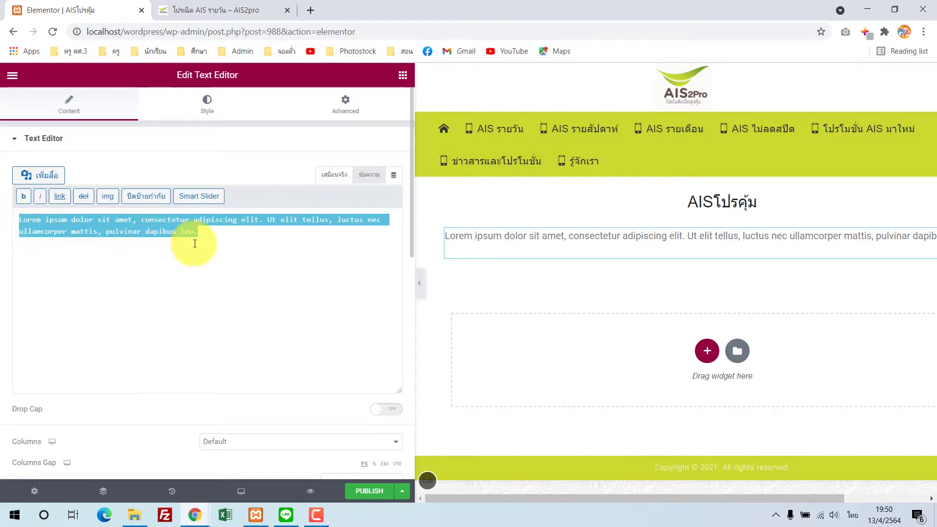
drag(206, 236, 278, 208)
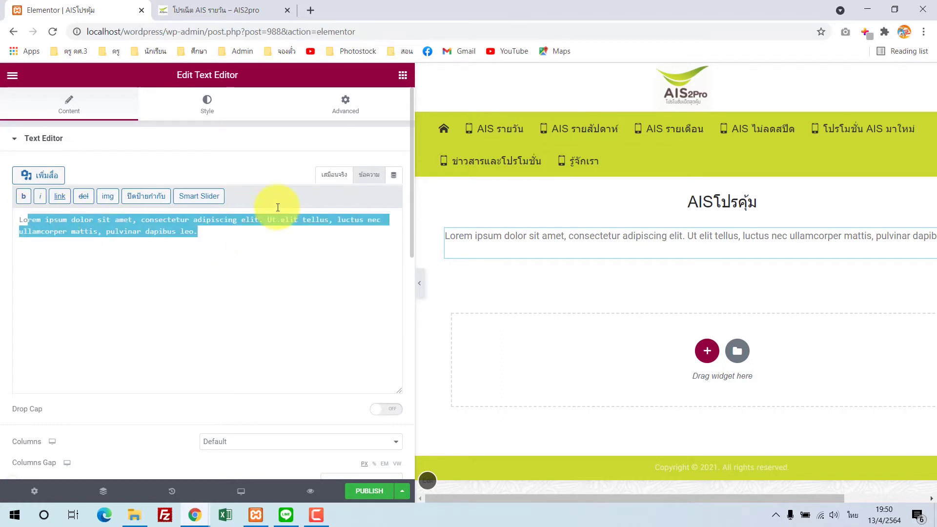
click(334, 180)
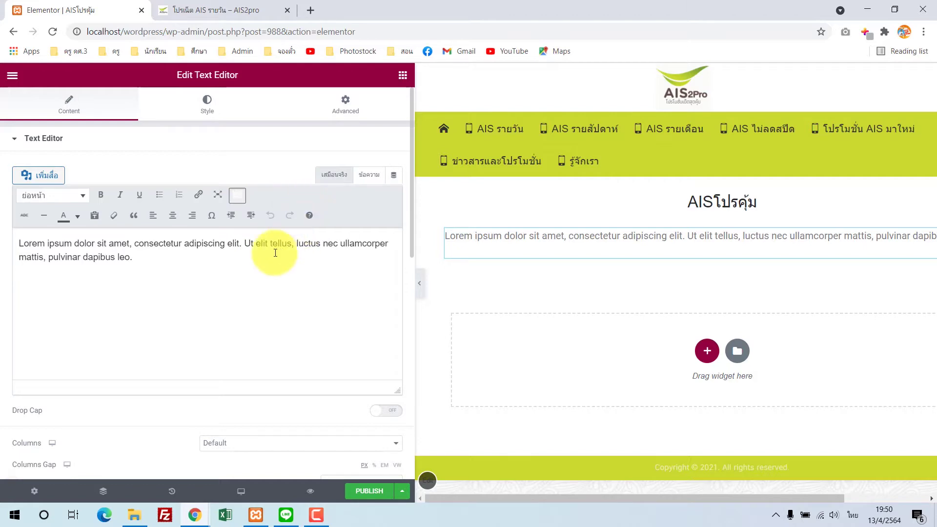
Replace the placeholder paragraph with the headline "สมัครโปรเน็ต AIS รายวัน 3 วันทูคอล ไม่ลดสปีด เริ่มแค่ 9, 15, 19 บาท" copied from the โปรเน็ต AIS รายวัน page.
click(239, 7)
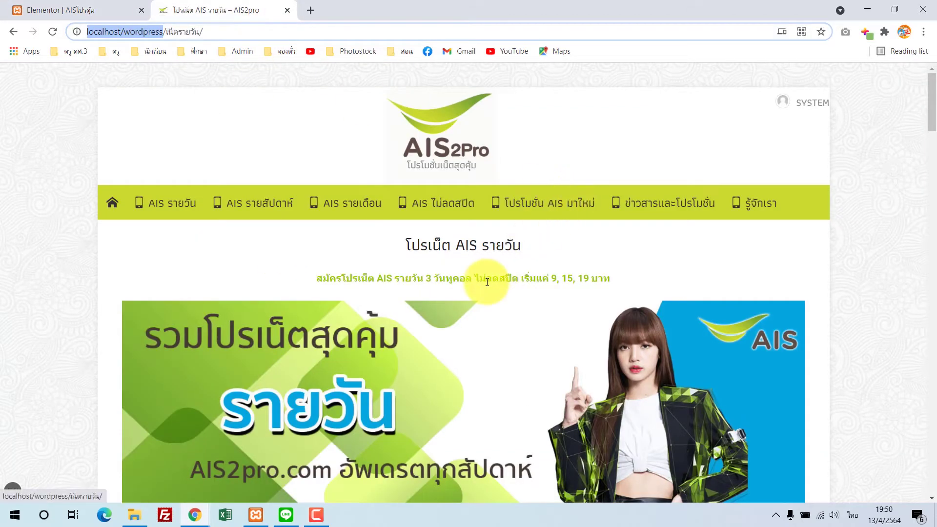
scroll(507, 258, down, 1)
drag(315, 218, 623, 219)
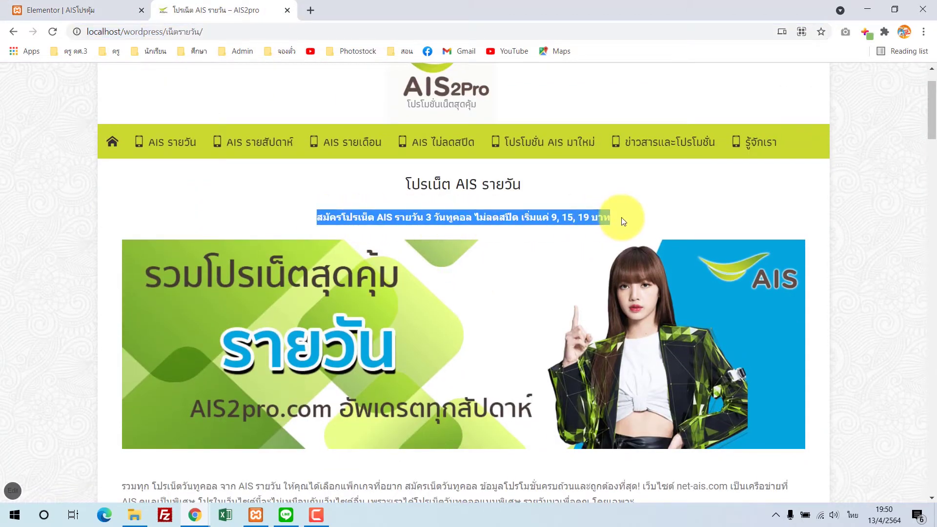
right_click(592, 218)
click(611, 226)
click(112, 10)
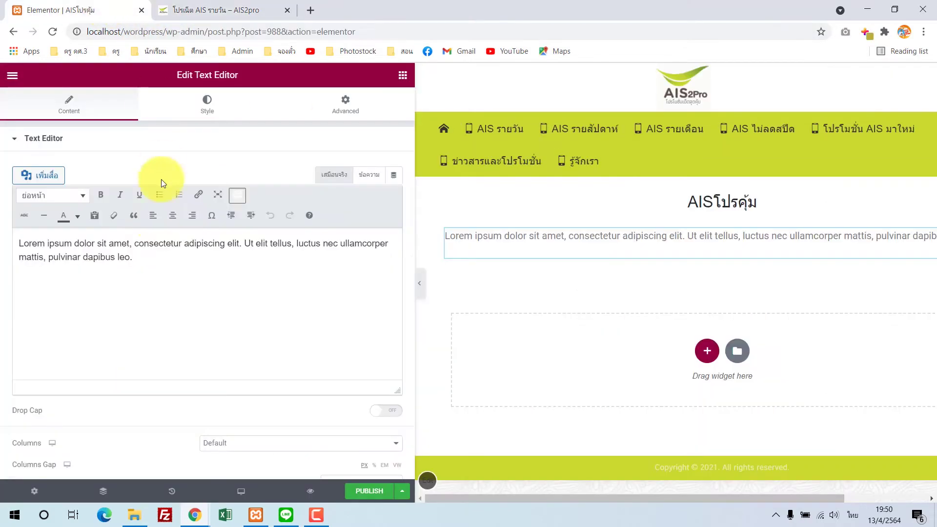
drag(142, 262, 18, 241)
right_click(57, 247)
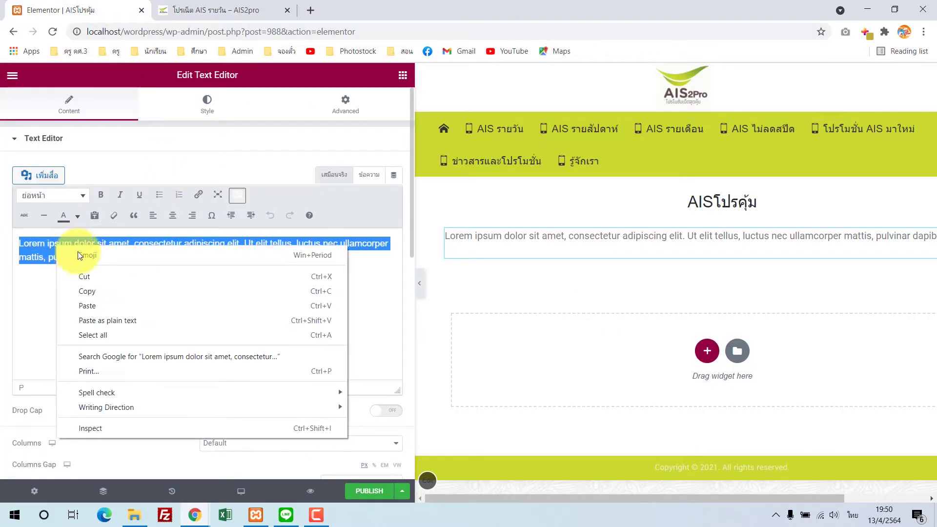
click(95, 305)
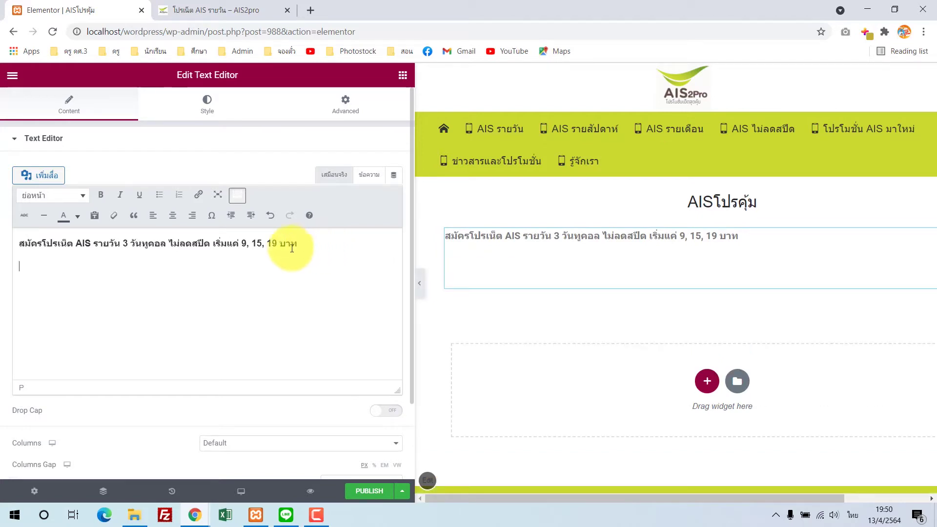
Color the pasted bold headline green and leave the line below it empty.
text(ห)
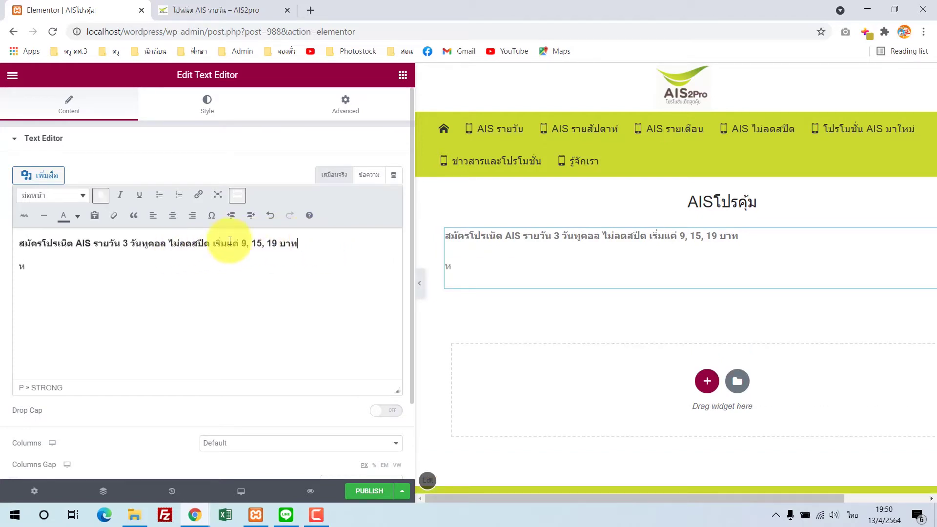
drag(268, 241, 19, 243)
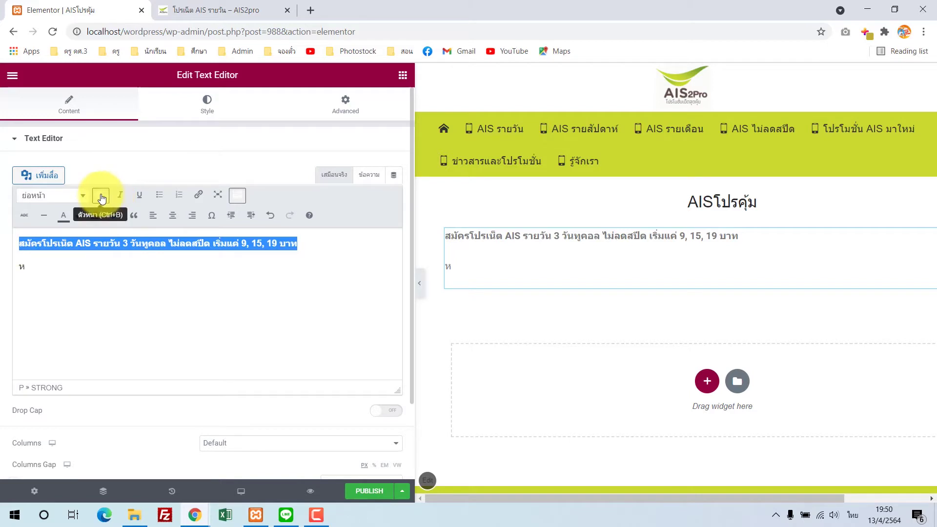
click(103, 198)
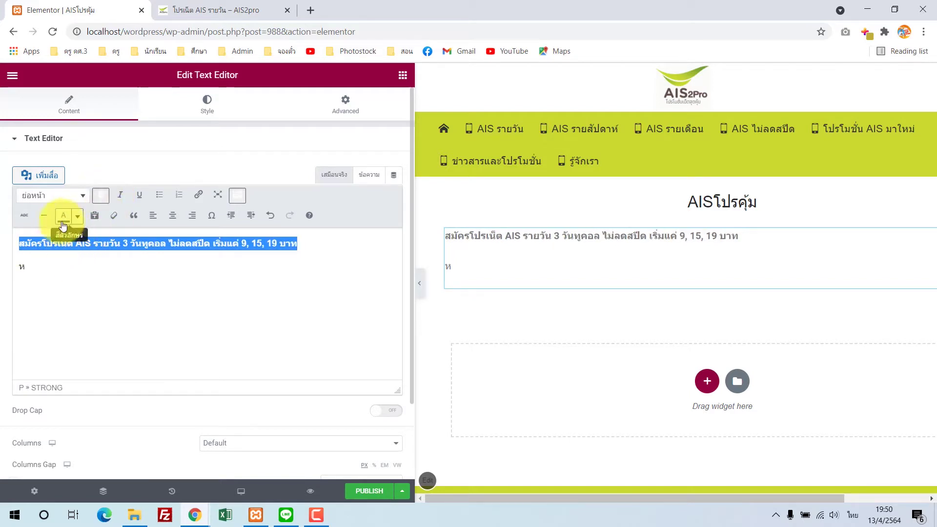
click(78, 222)
click(64, 258)
click(252, 244)
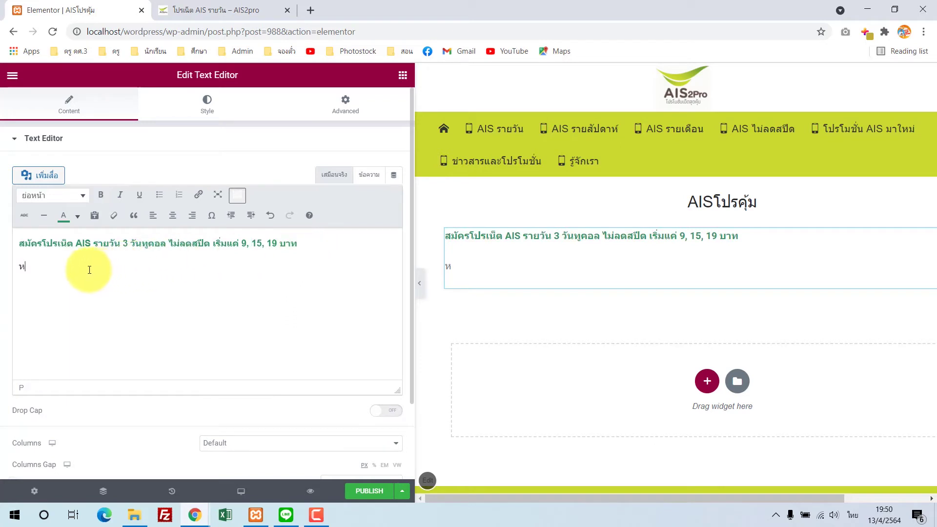
click(61, 269)
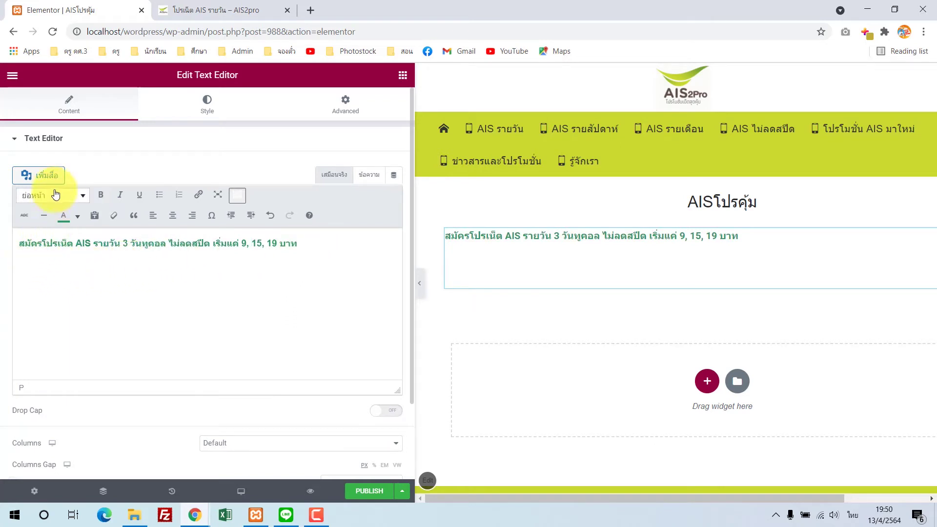
Insert the promotion.jpg banner from the media library below the headline.
click(44, 176)
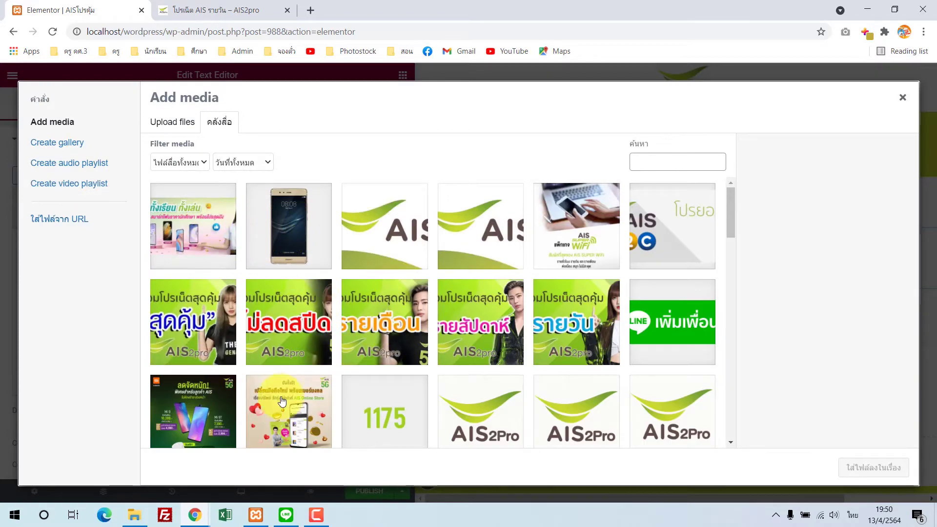
scroll(484, 307, down, 3)
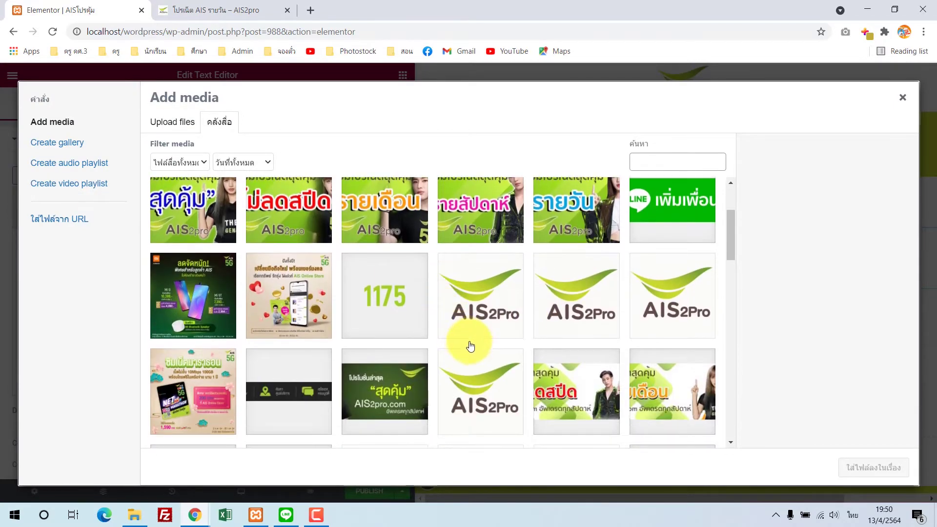
scroll(468, 345, down, 2)
scroll(321, 341, up, 4)
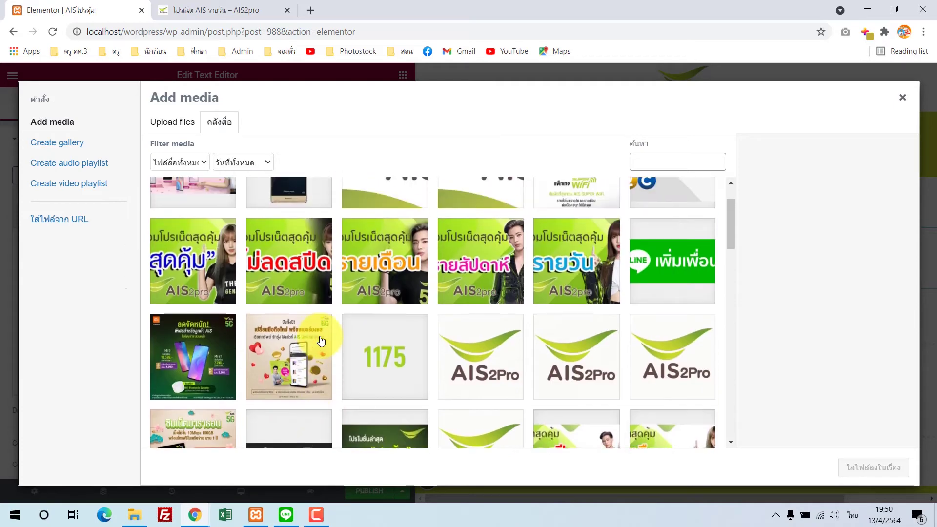
scroll(321, 340, down, 2)
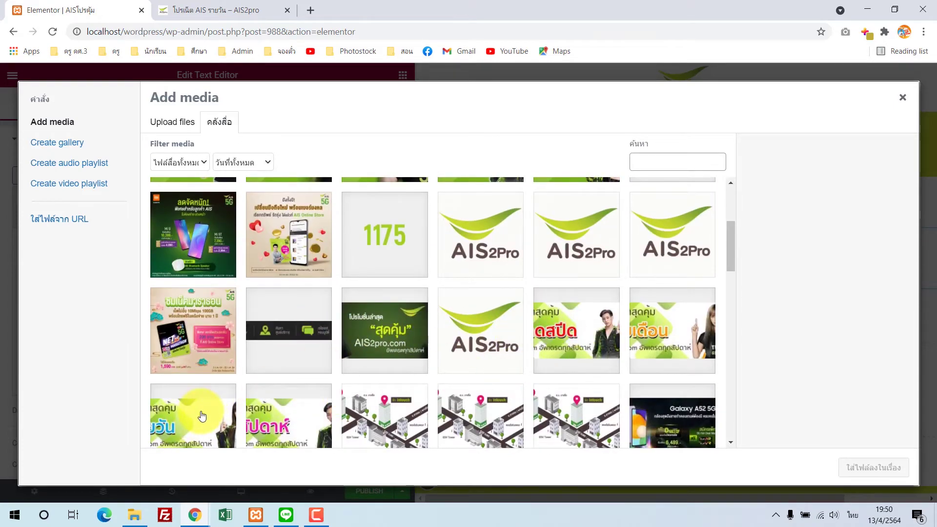
click(386, 331)
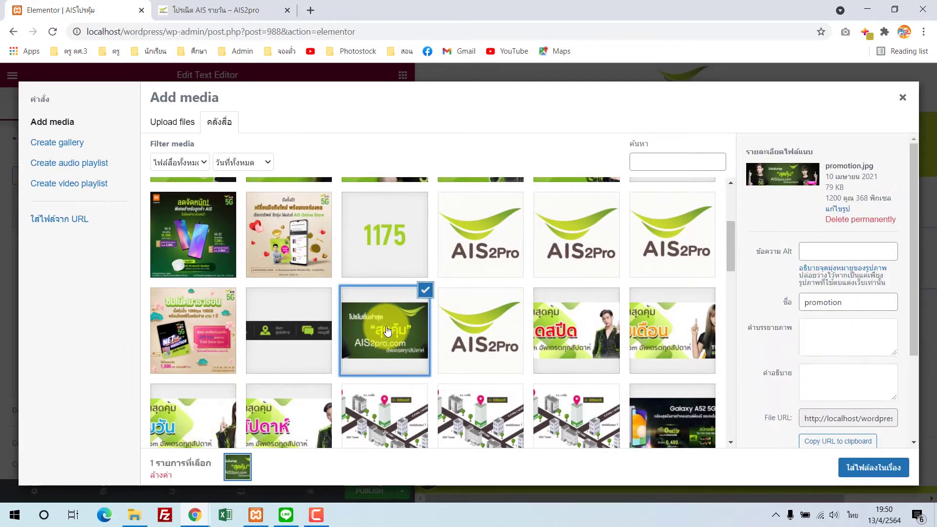
click(867, 479)
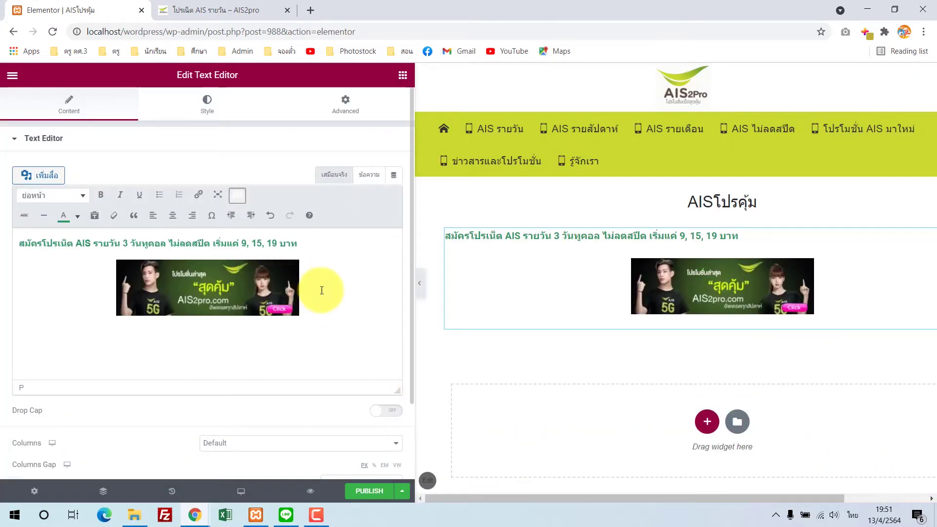
click(254, 295)
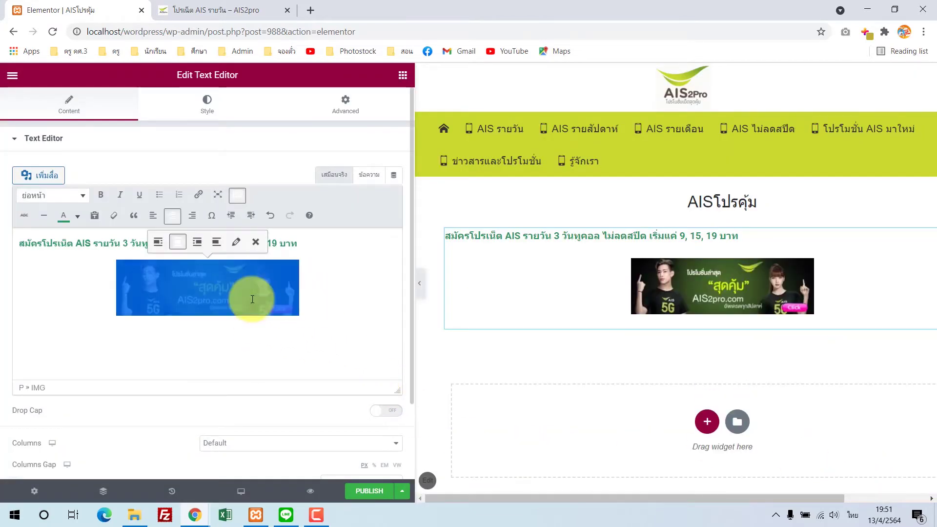
click(236, 242)
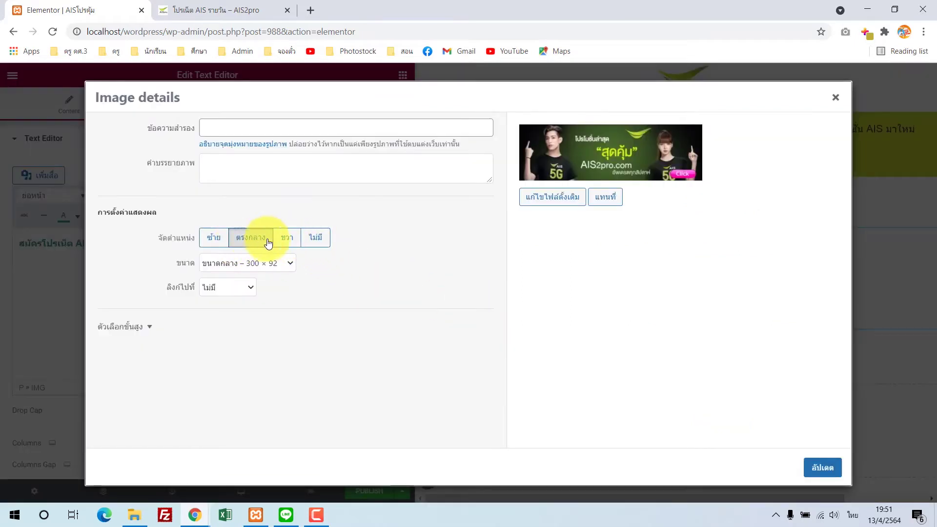
click(234, 264)
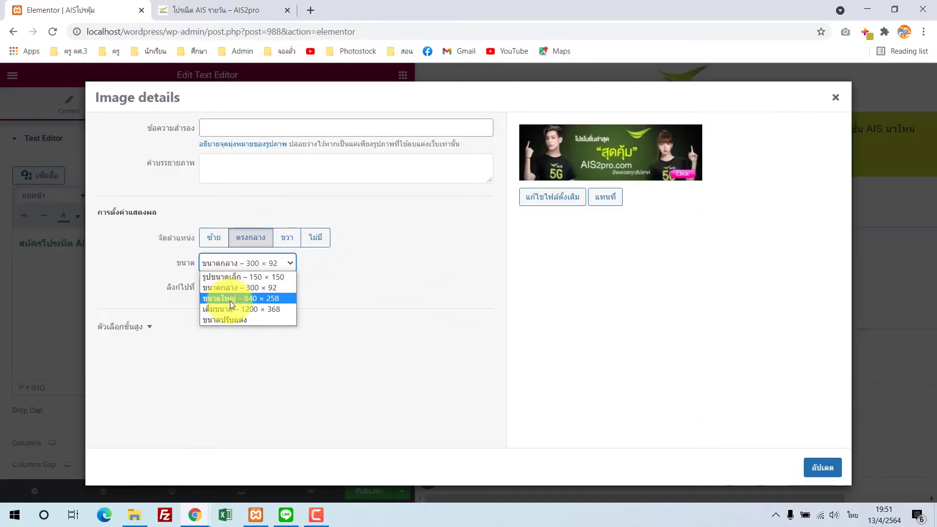
click(230, 299)
click(244, 287)
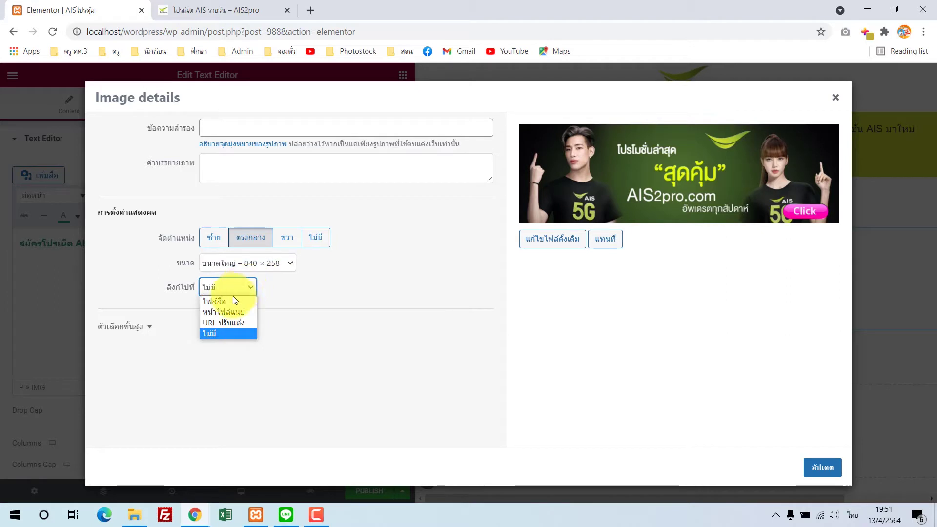
click(227, 323)
drag(265, 312, 180, 311)
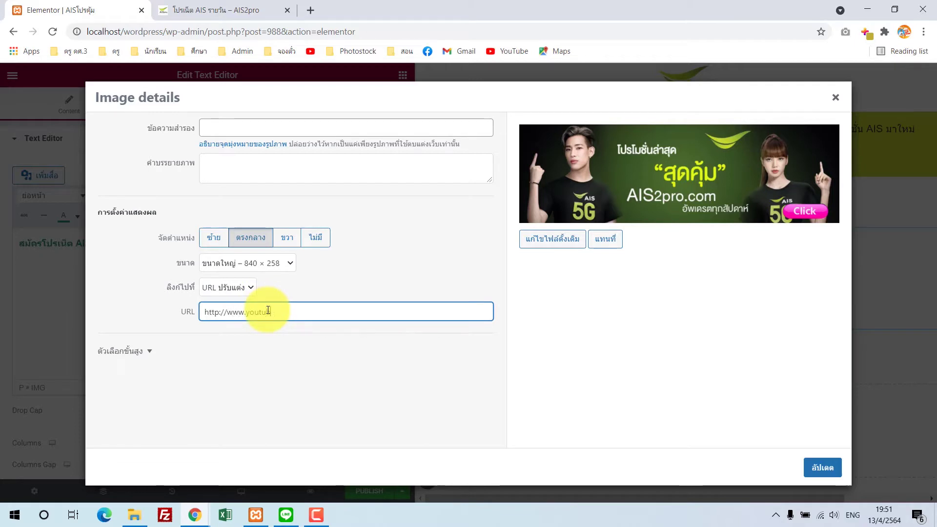
click(444, 394)
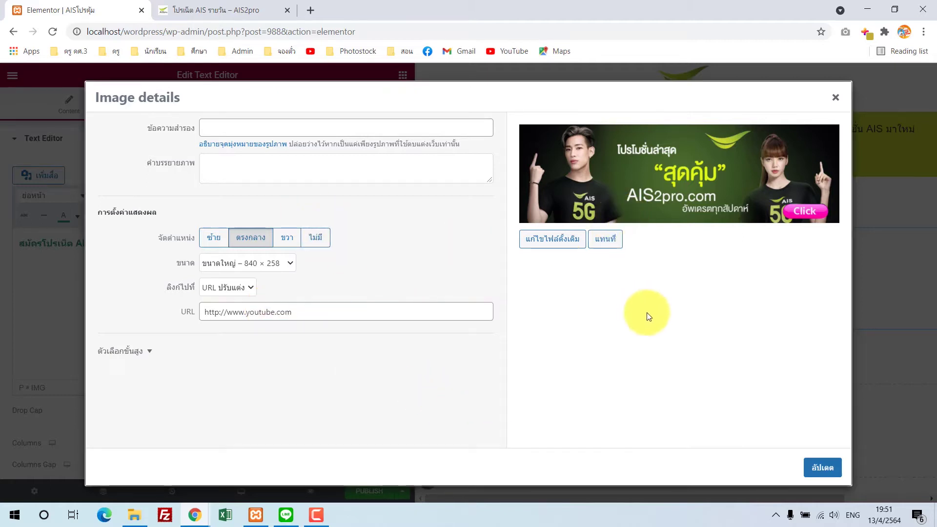
click(823, 468)
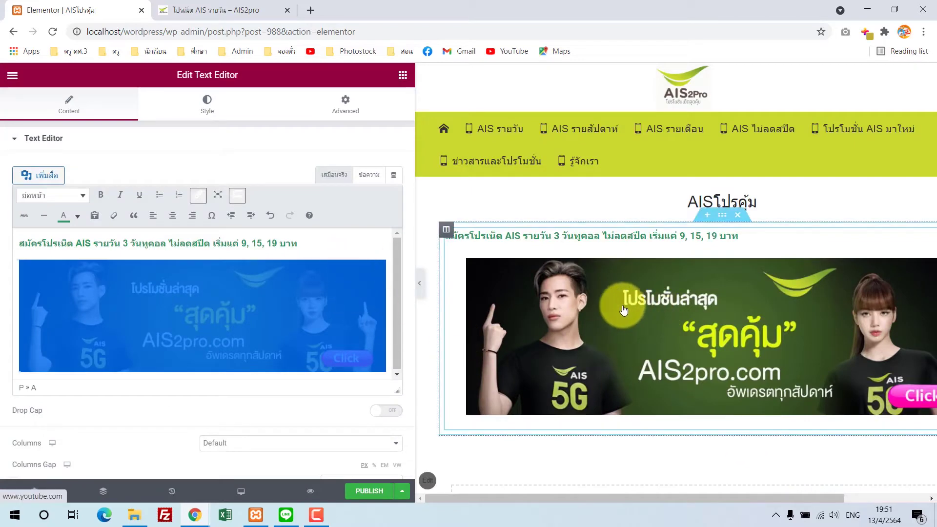
Upload 0_5A8e9o7RKqsy4XrG from the Pictures folder and insert it on a new line between the headline and the banner.
click(322, 252)
key(BackSpace)
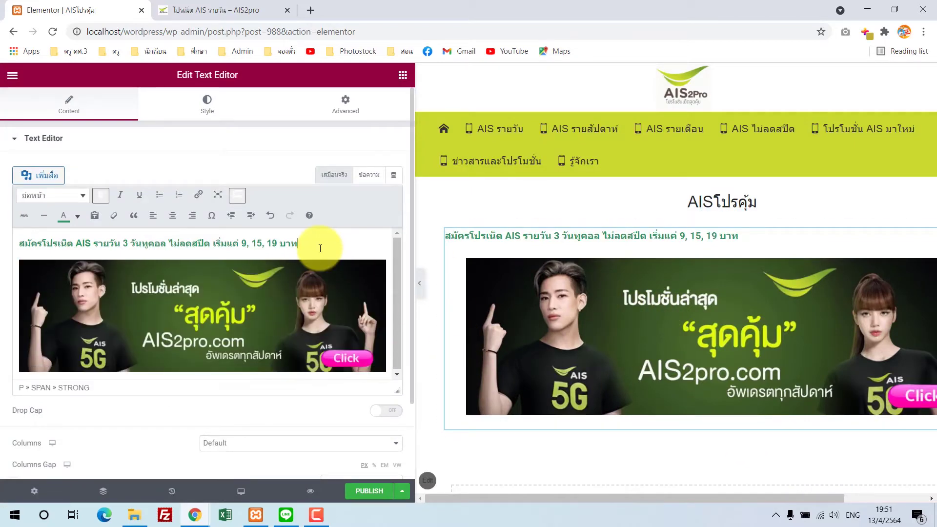
click(333, 275)
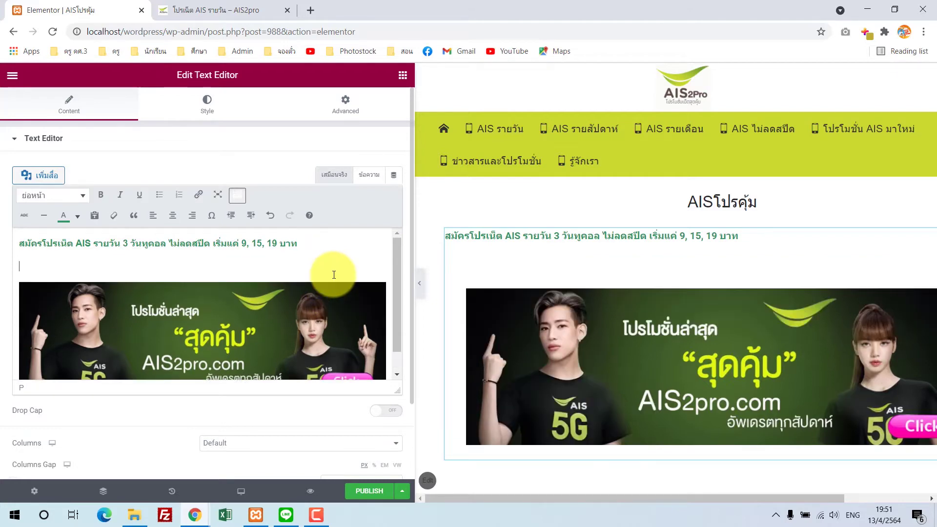
click(49, 184)
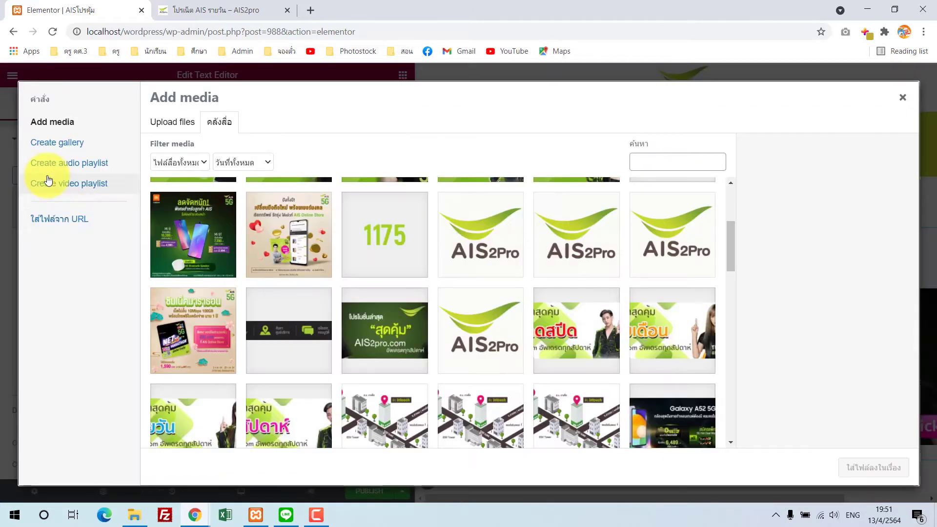
click(181, 124)
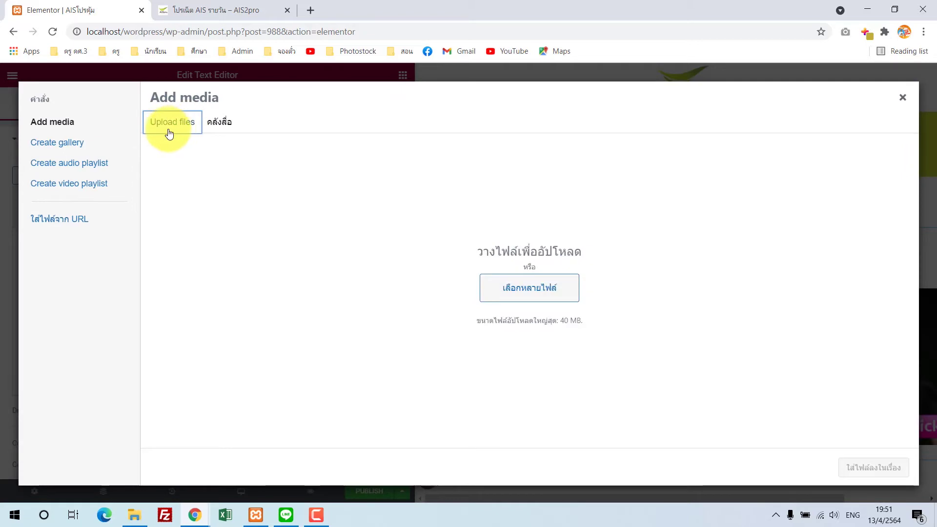
click(525, 299)
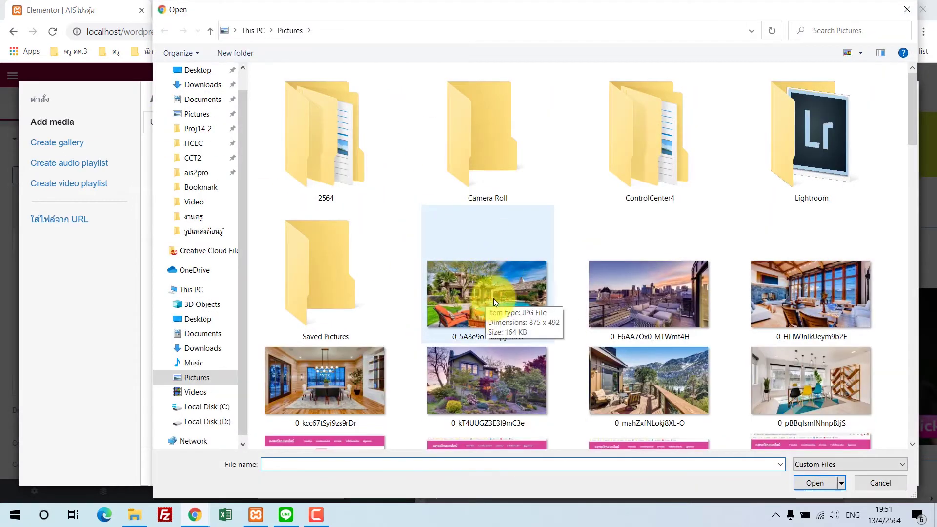
click(515, 318)
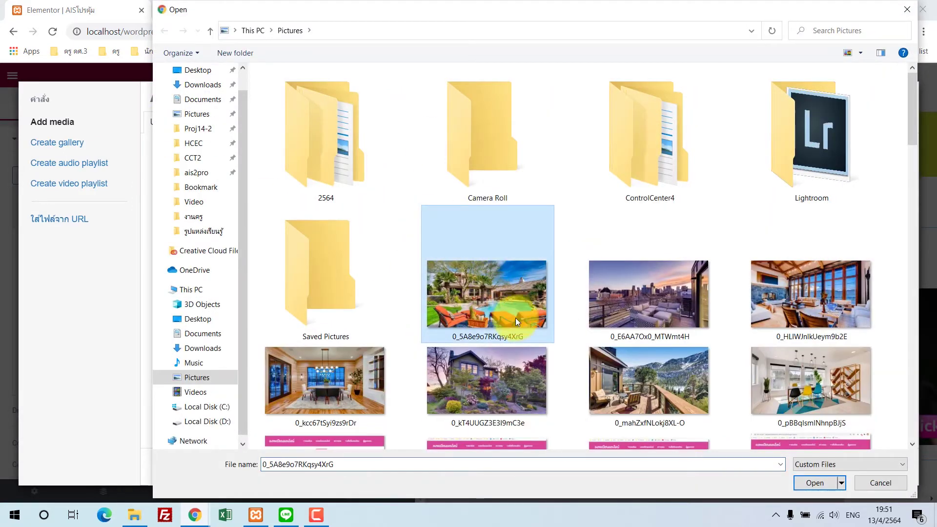
click(813, 485)
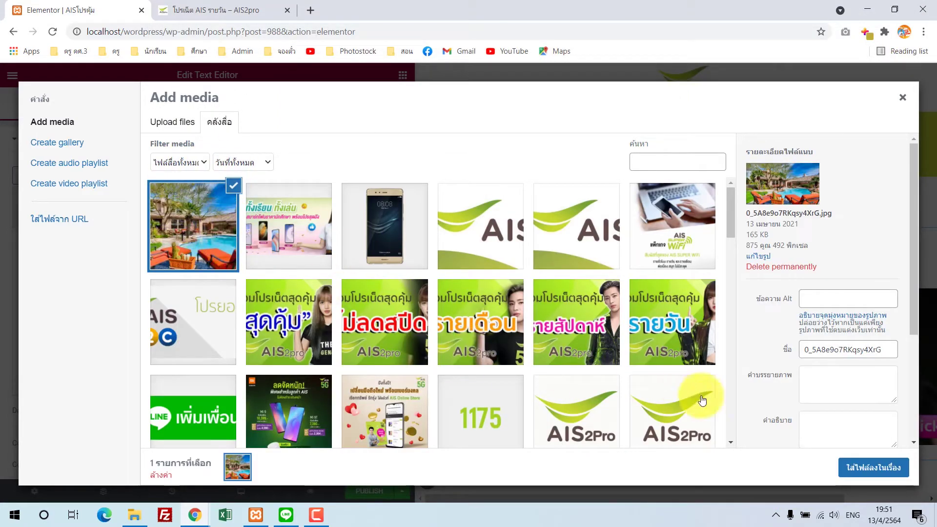
click(865, 469)
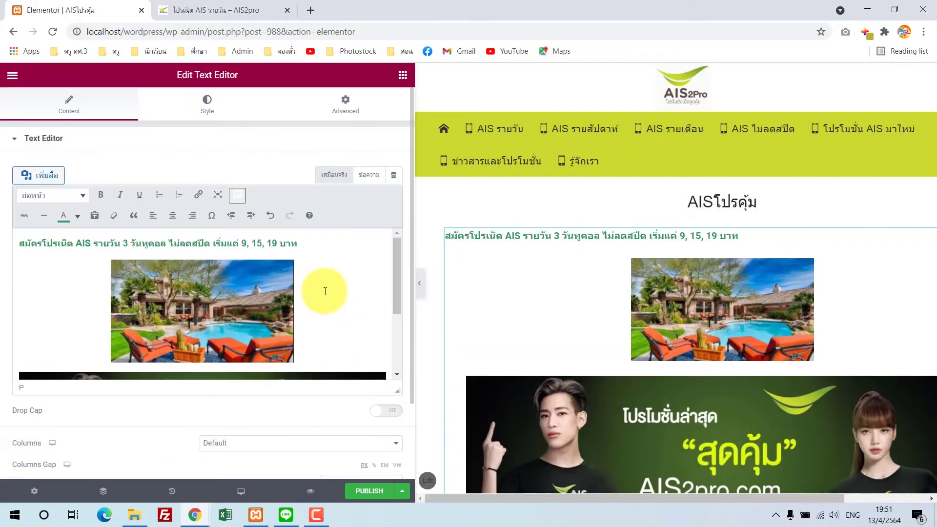
Set the inserted house image to its full size of 875 × 492, keeping it centered.
click(268, 304)
click(231, 242)
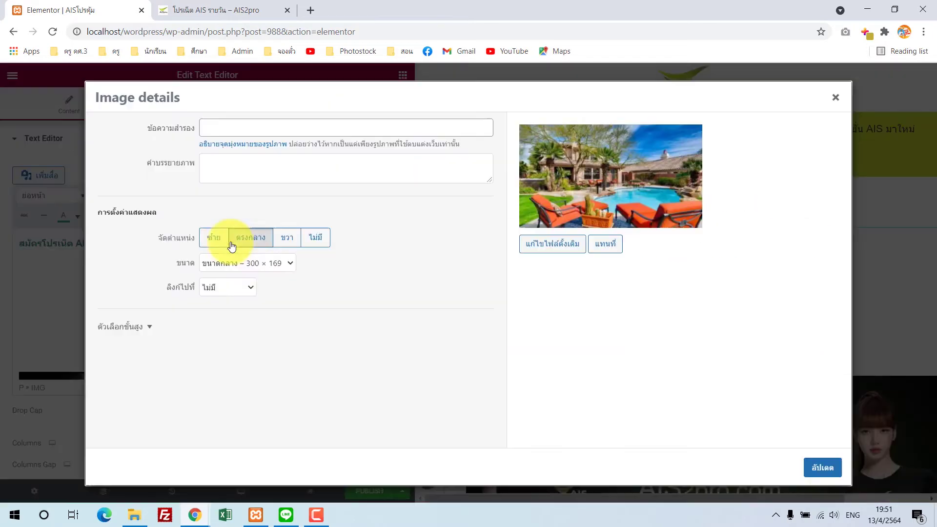
click(253, 263)
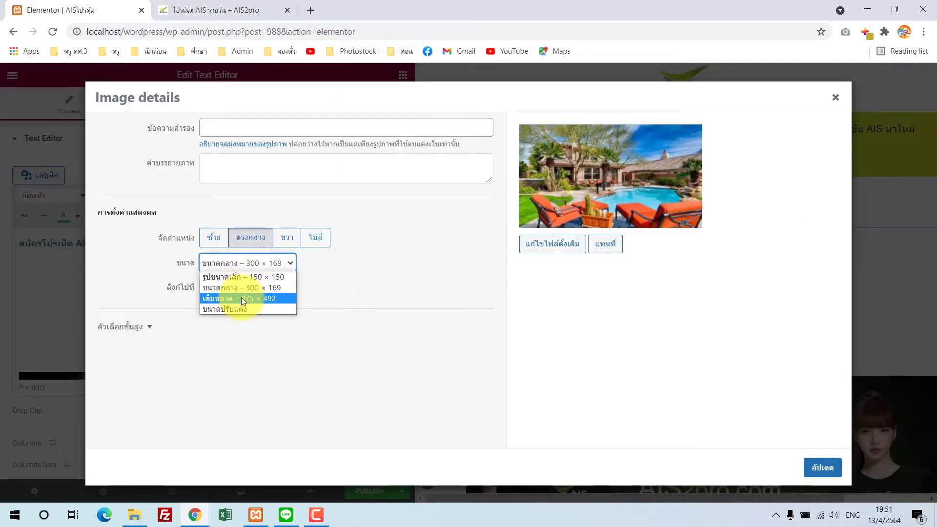
click(241, 298)
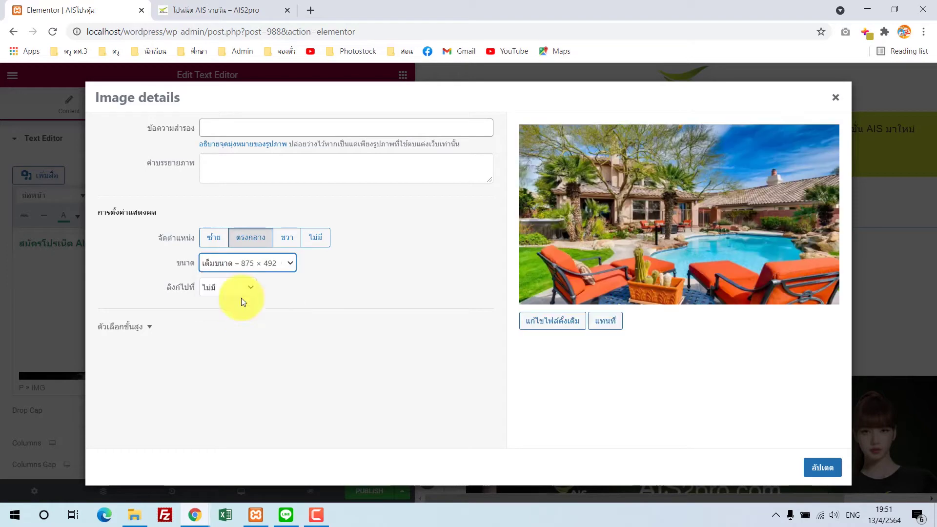
click(825, 466)
scroll(339, 310, down, 5)
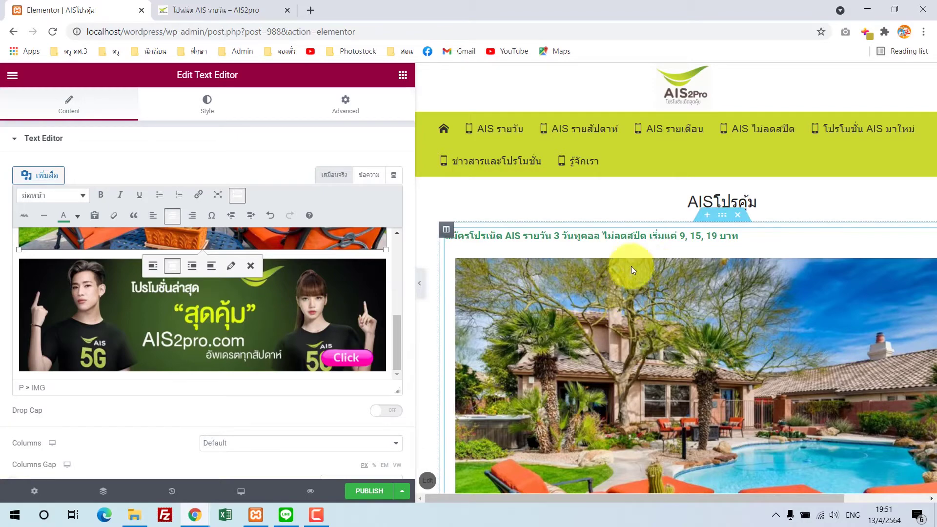
Check the package table on the โปรเน็ต AIS รายวัน page and add a second Text Editor widget below the banner on the AISโปรคุ้ม page.
click(246, 12)
scroll(523, 265, down, 9)
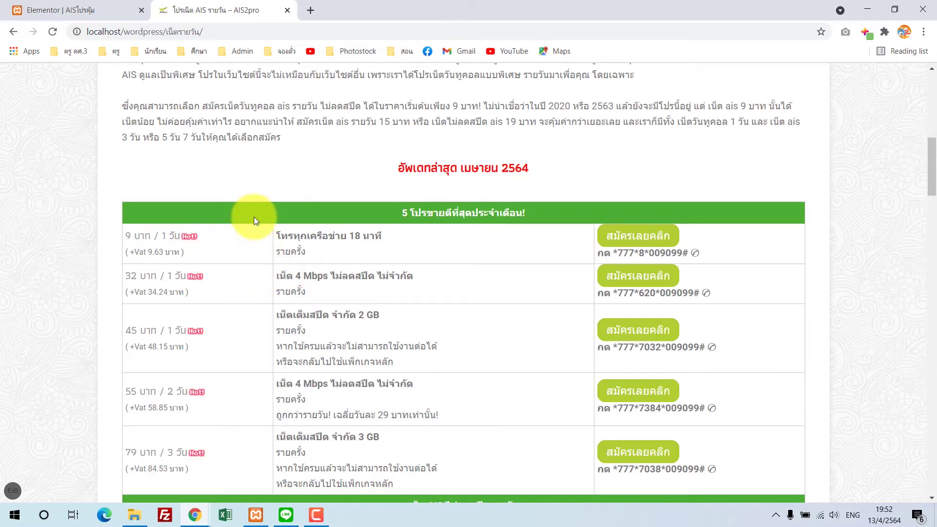
click(58, 10)
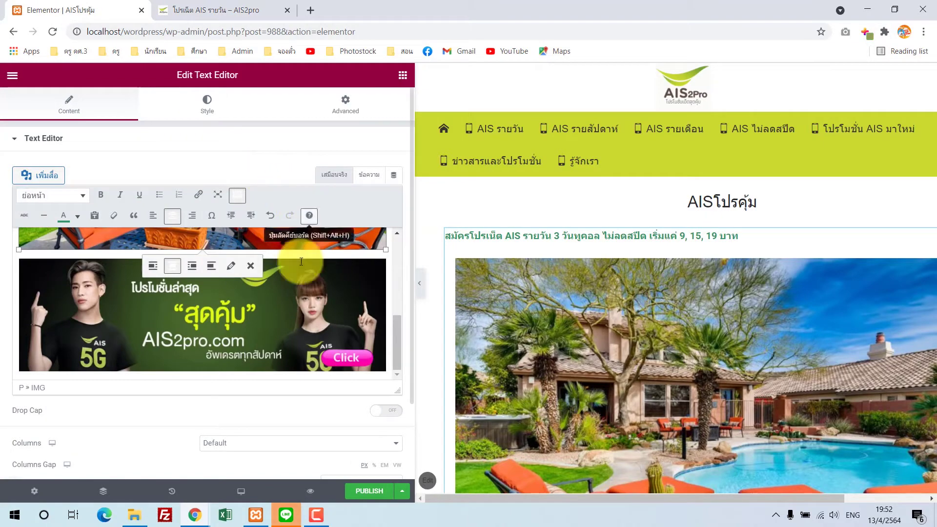
scroll(668, 295, down, 10)
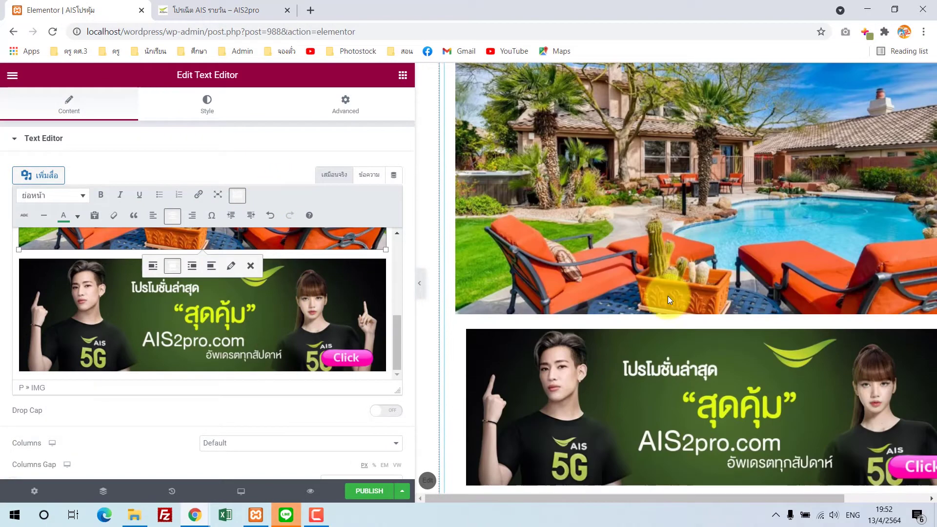
scroll(569, 276, up, 5)
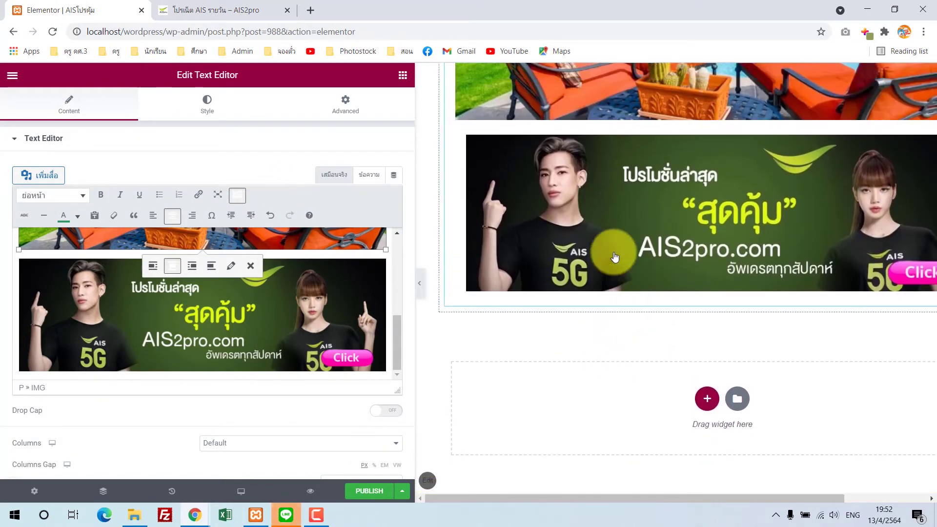
scroll(574, 182, down, 6)
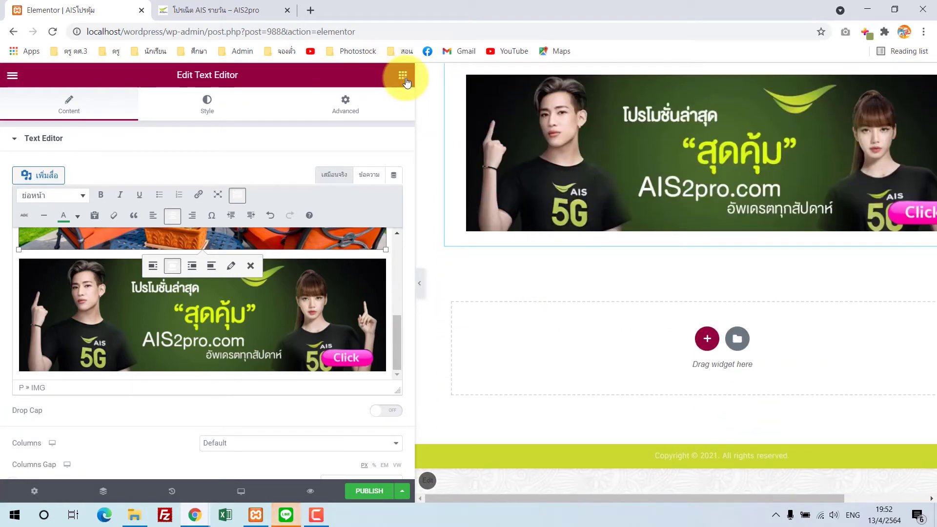
click(706, 339)
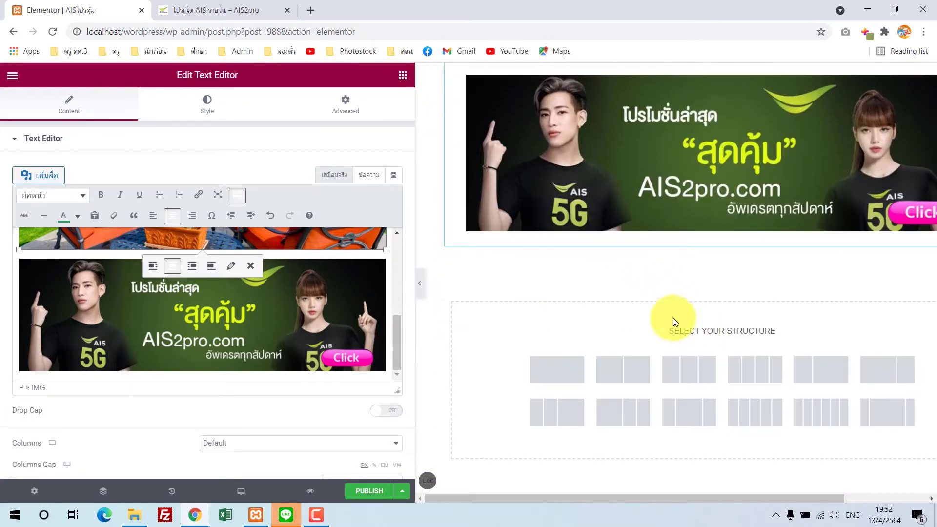
scroll(629, 317, down, 1)
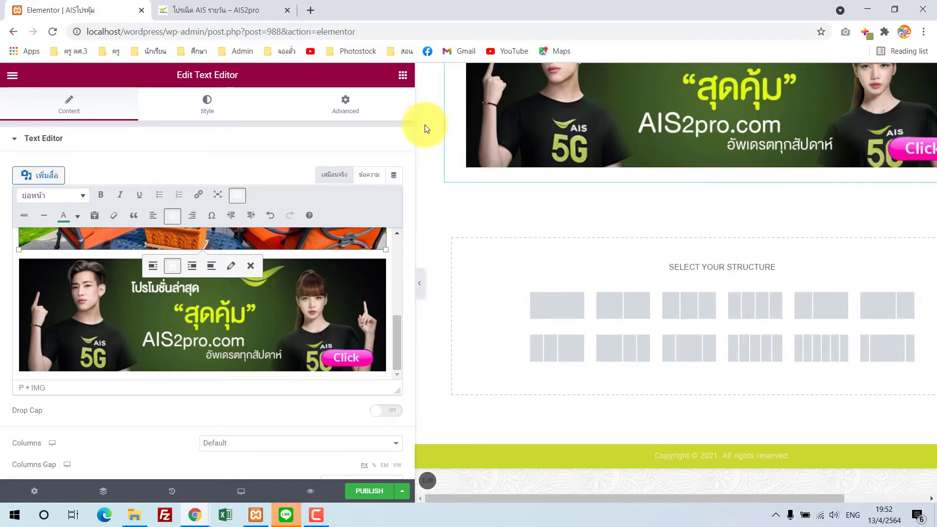
click(403, 74)
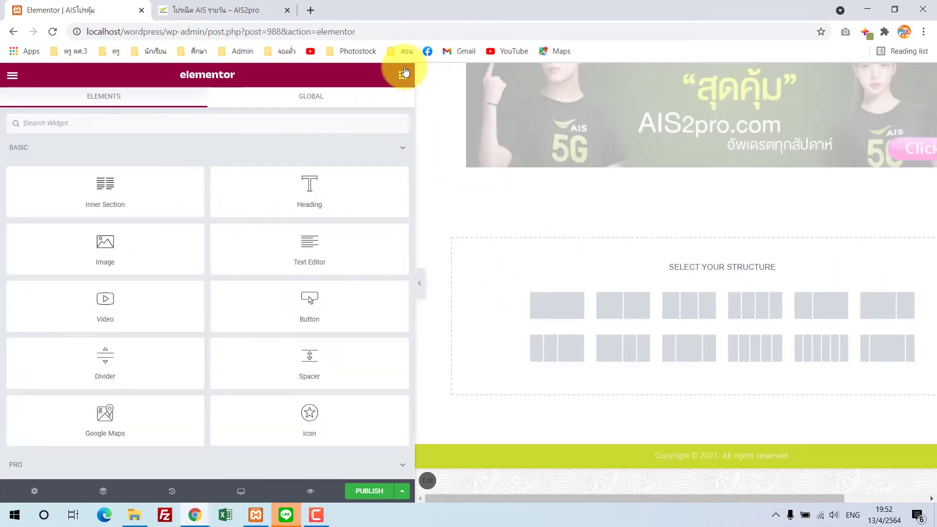
drag(321, 266, 645, 268)
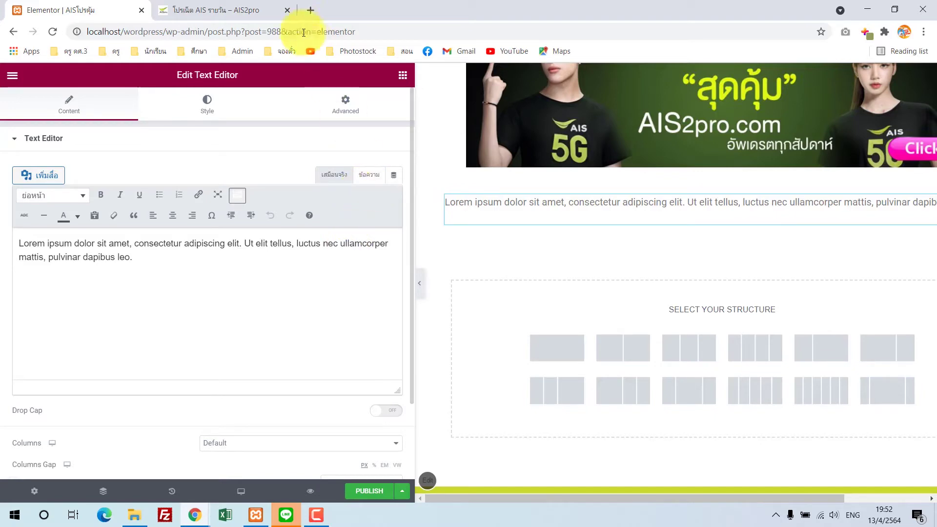
Search Google in a new tab for "w3school html table" and open the HTML Tables page of W3Schools in its own tab.
click(310, 9)
text(w)
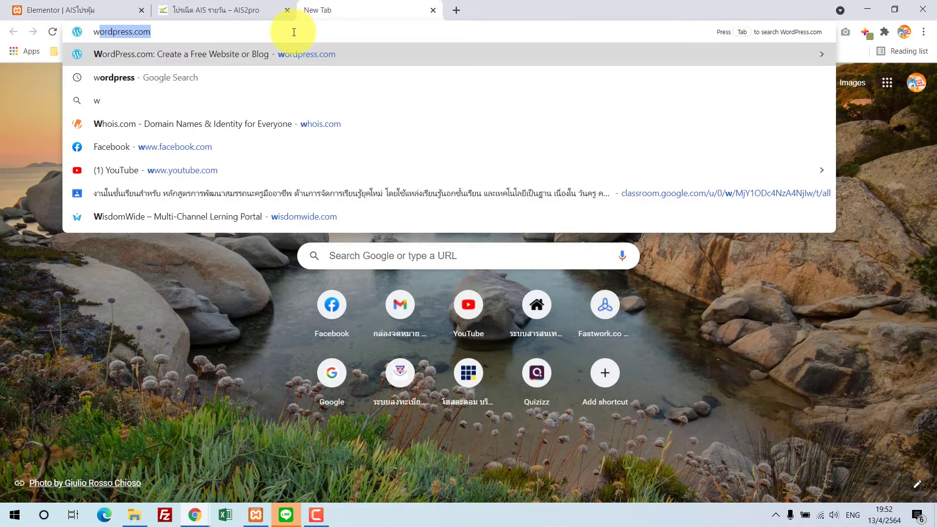
text(3sc)
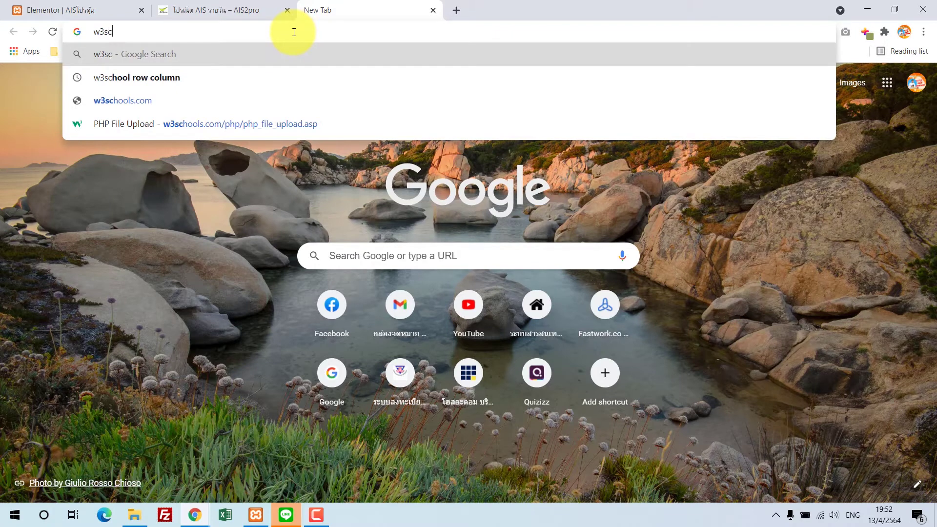
text(hool)
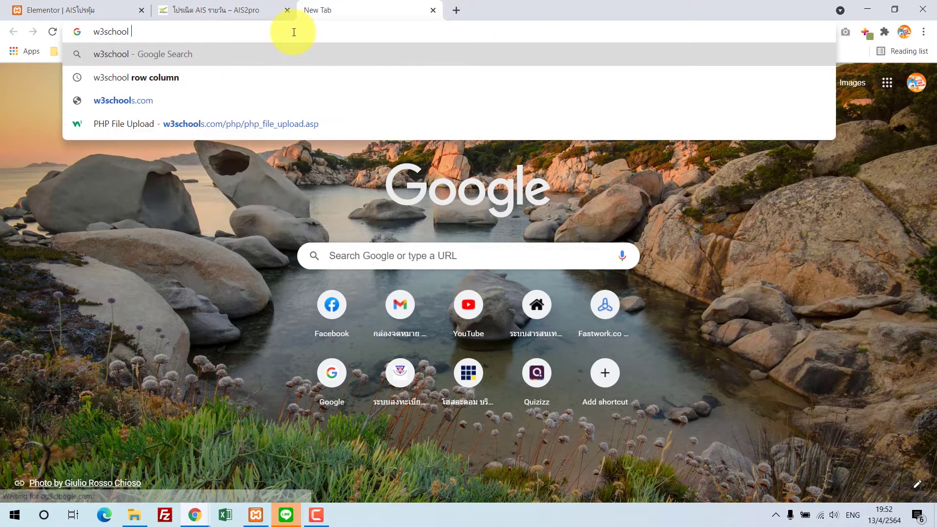
text( html tabel)
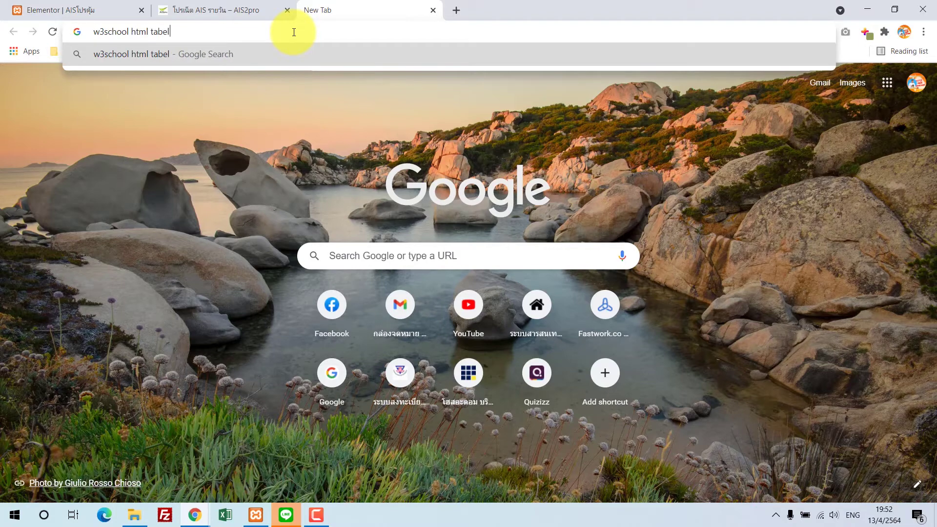
key(Return)
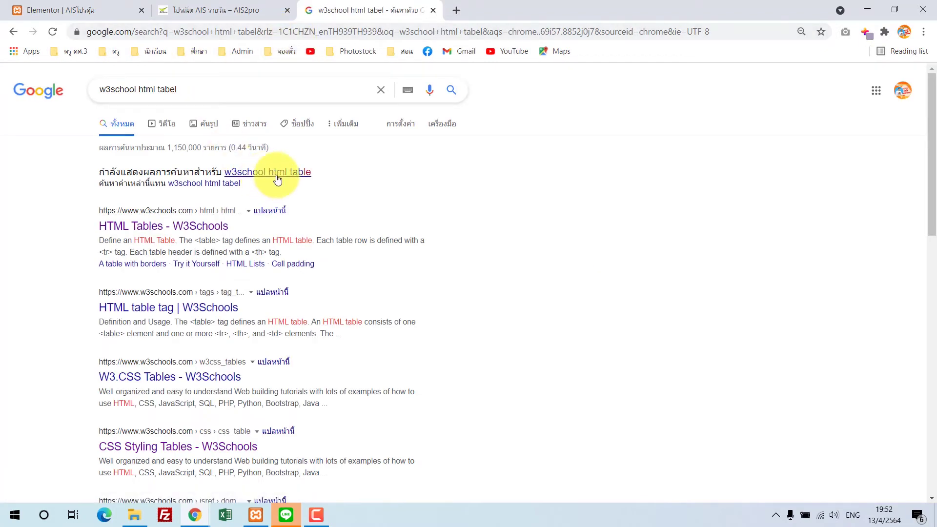
click(278, 179)
ctrl+click(203, 184)
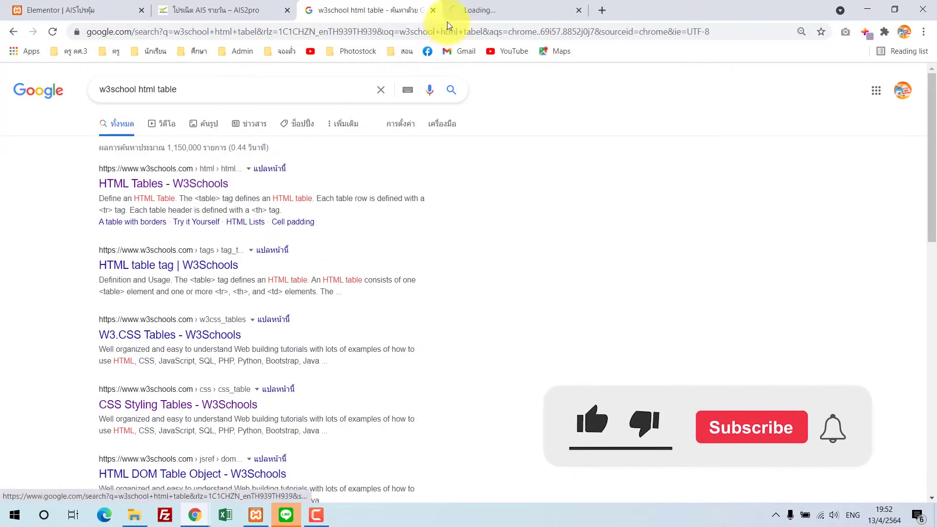
click(464, 10)
Examine the HTML table code examples on the page, especially the cells spanning several columns or rows.
scroll(459, 300, down, 3)
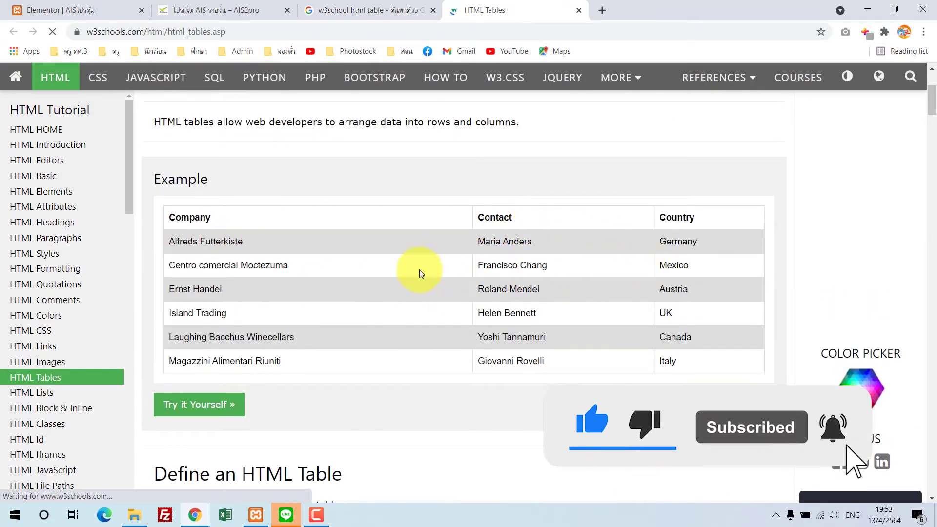
scroll(418, 296, down, 12)
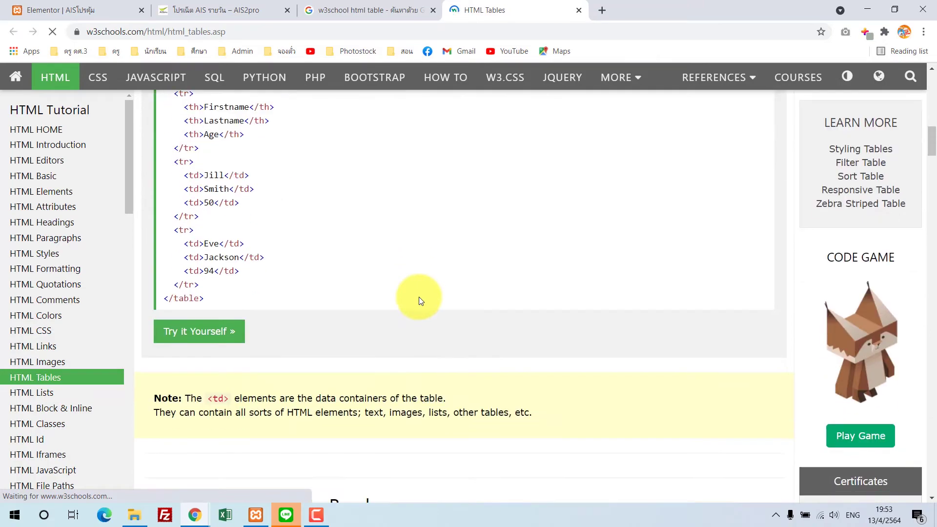
scroll(418, 301, down, 12)
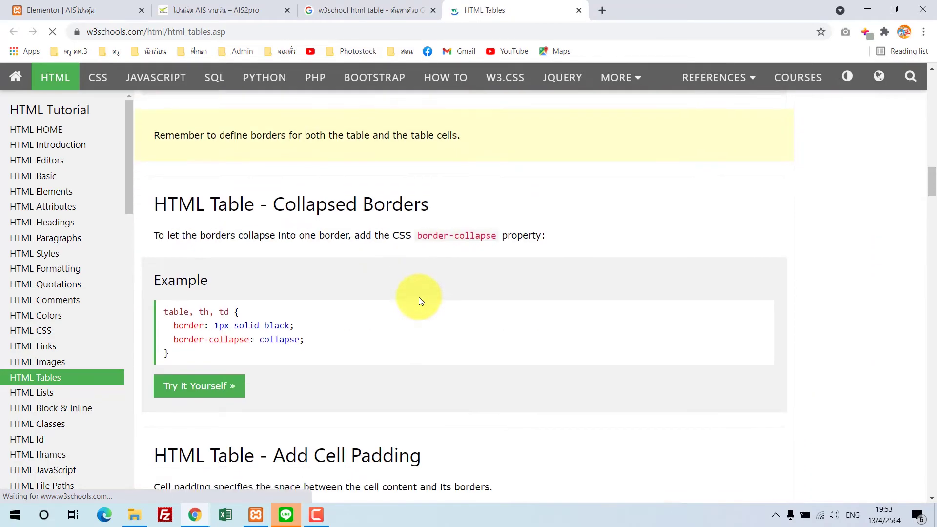
scroll(421, 301, down, 15)
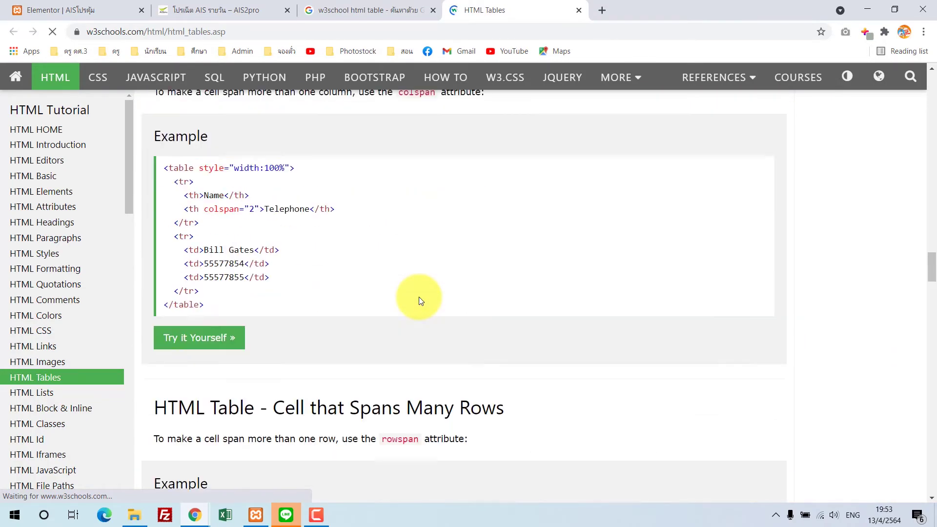
scroll(418, 298, down, 2)
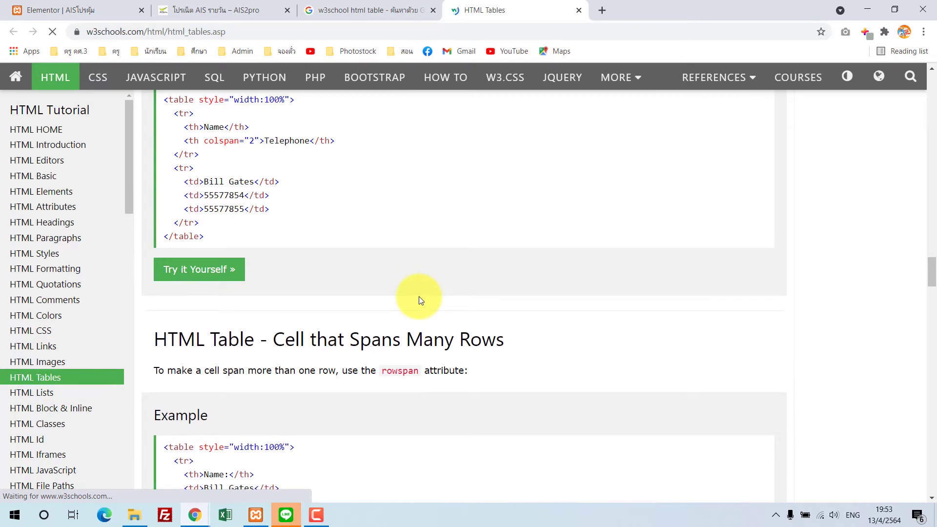
scroll(420, 299, down, 5)
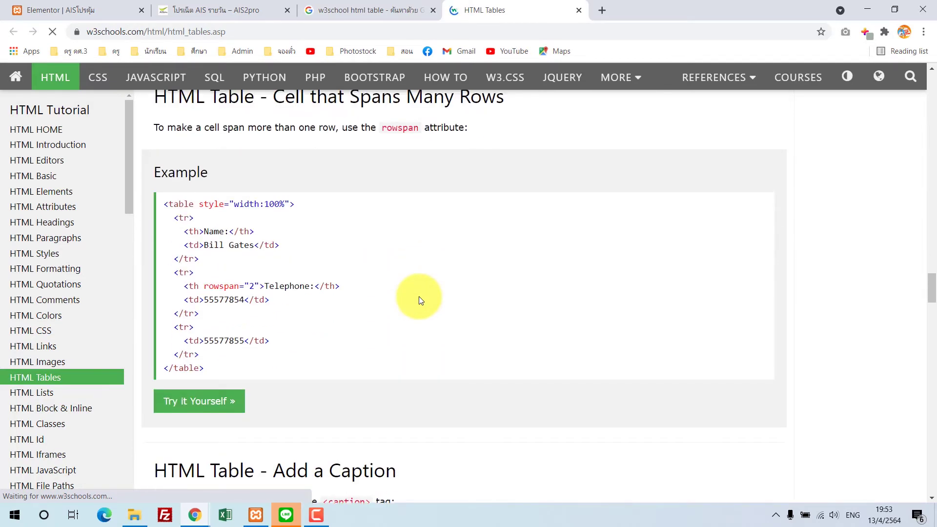
scroll(419, 297, up, 5)
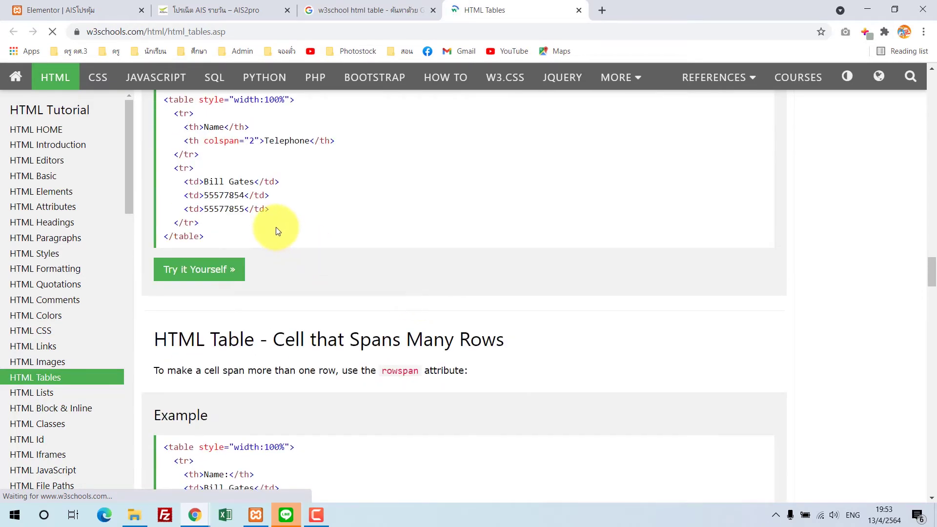
scroll(277, 231, up, 1)
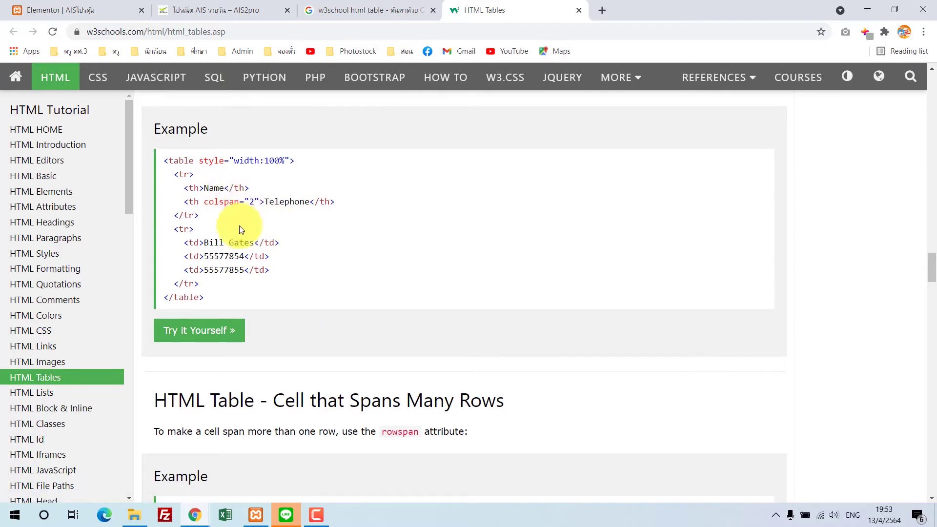
Review the colspan="2" attribute against the package table's heading row and copy the complete Name/Telephone example table code from W3Schools.
drag(206, 201, 262, 203)
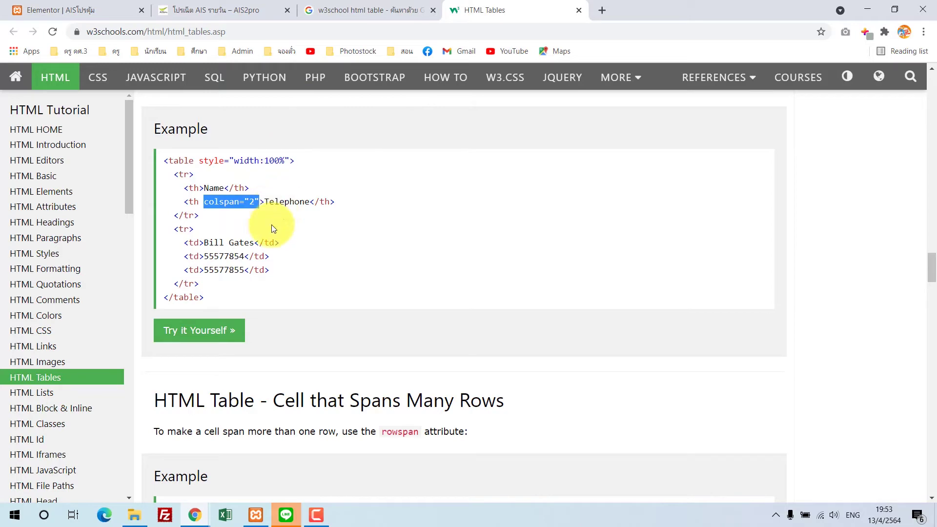
click(238, 7)
drag(403, 221, 545, 220)
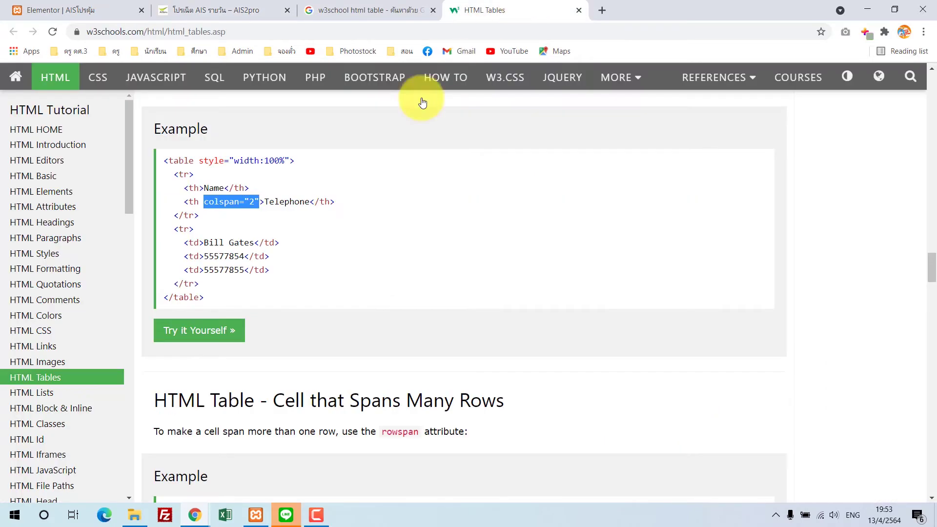
click(517, 10)
drag(227, 299, 164, 160)
key(ctrl+c)
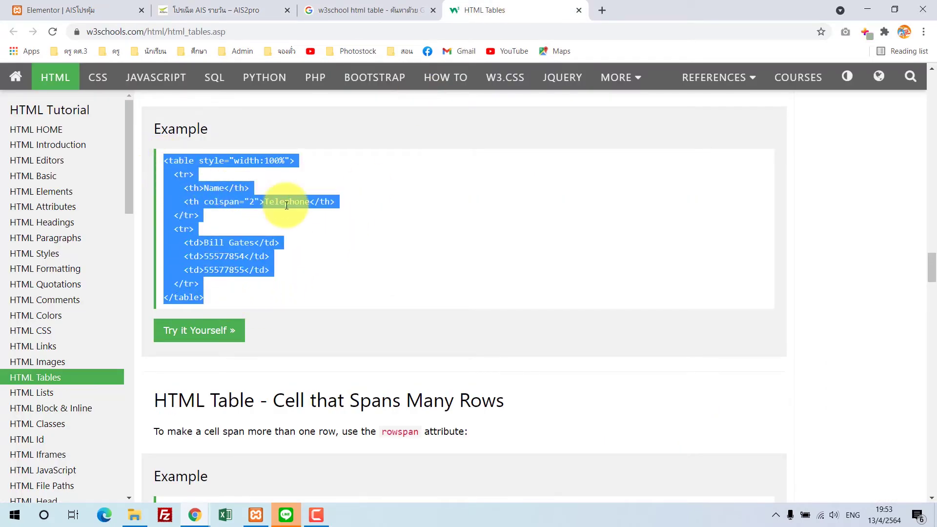
Replace the placeholder text of the second text widget on the AISโปรคุ้ม page with the copied table code as HTML.
click(134, 16)
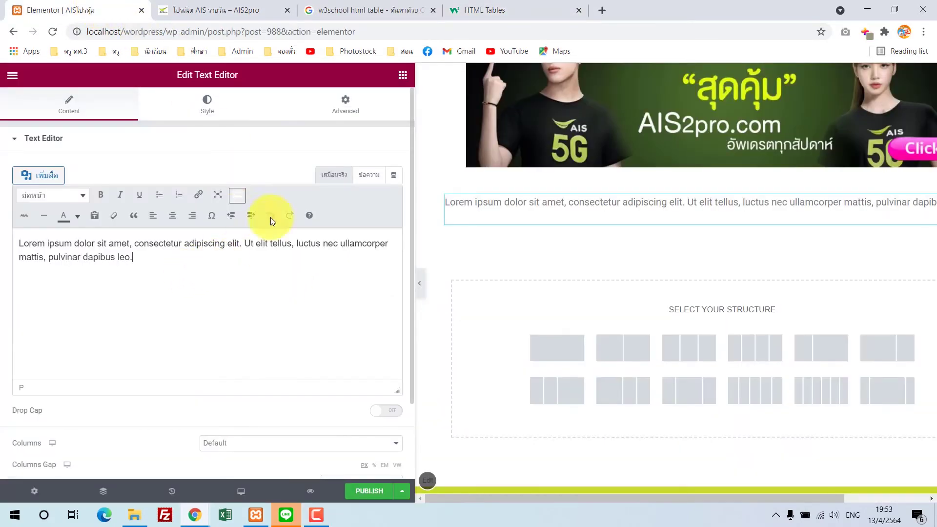
click(374, 177)
key(ctrl+a)
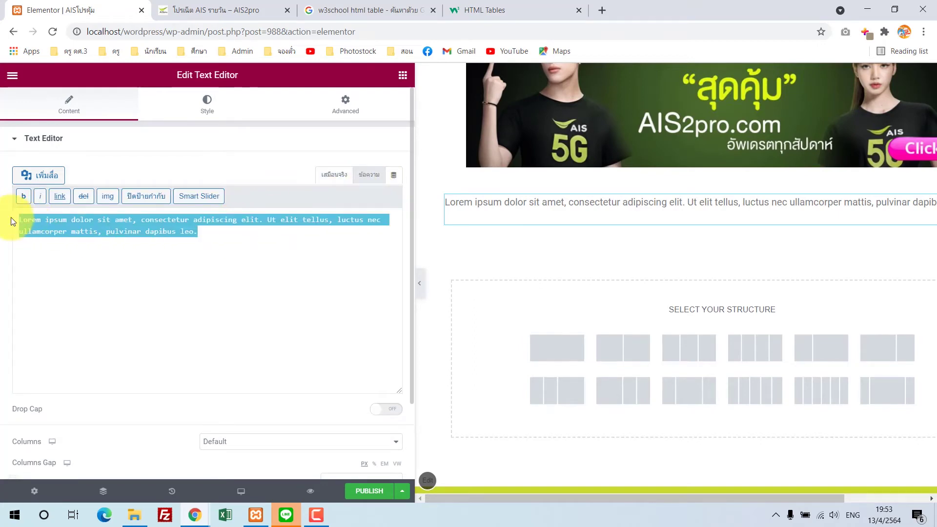
key(ctrl+v)
click(331, 176)
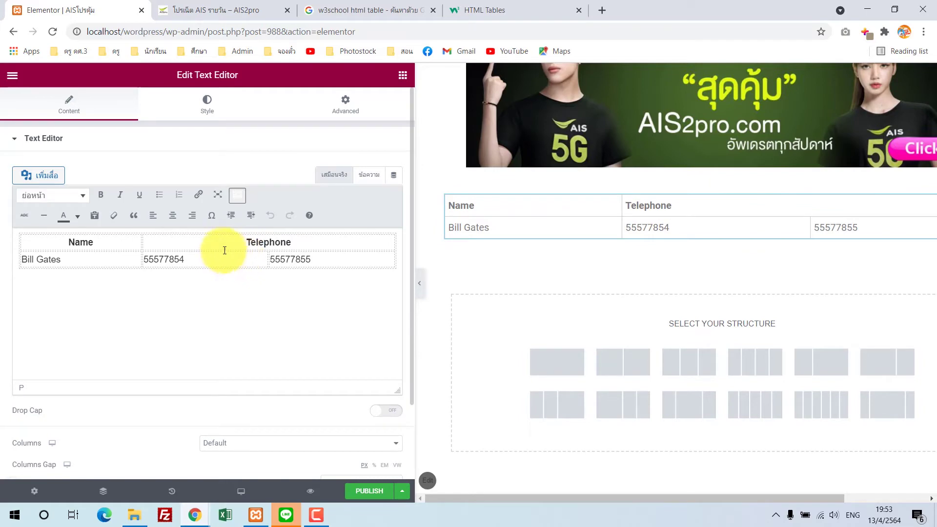
click(196, 241)
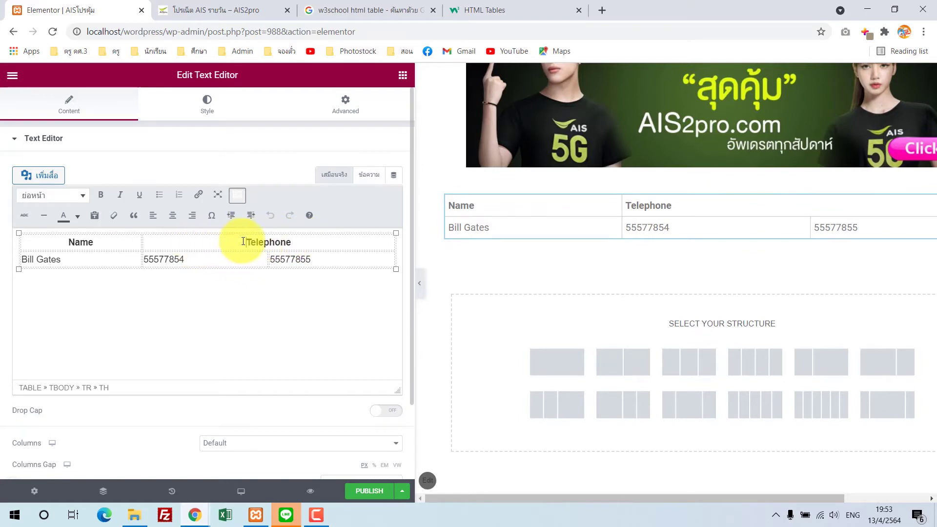
Delete the Name header cell from the table's HTML and set the Telephone header's colspan to 3.
click(362, 179)
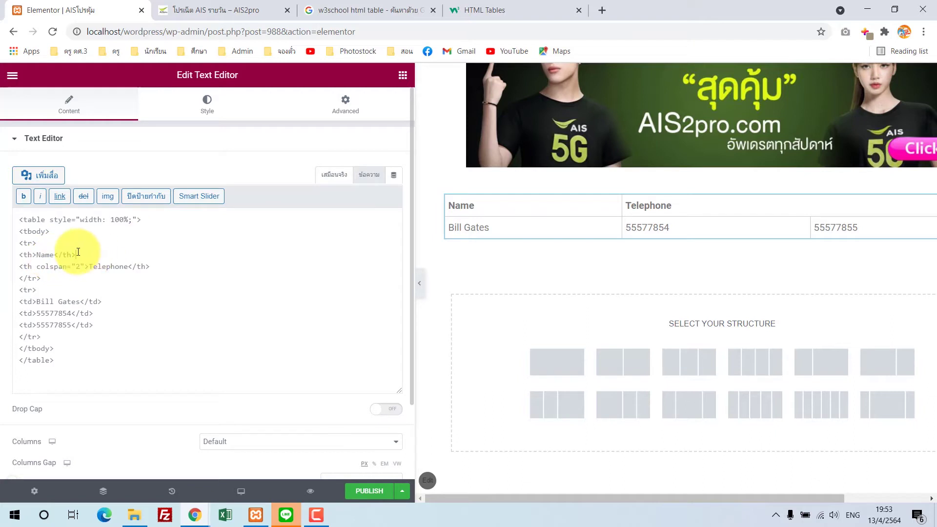
drag(76, 254, 6, 256)
key(BackSpace)
key(BackSpace)
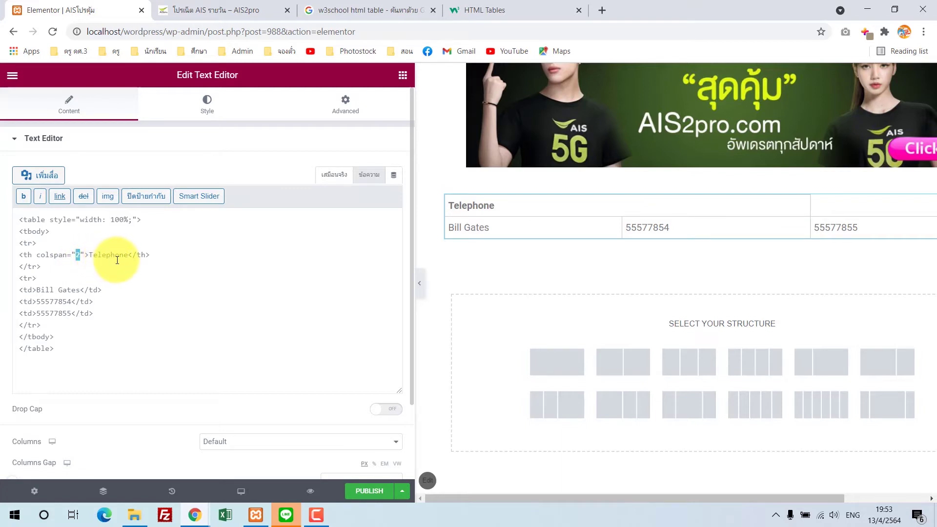
text(3)
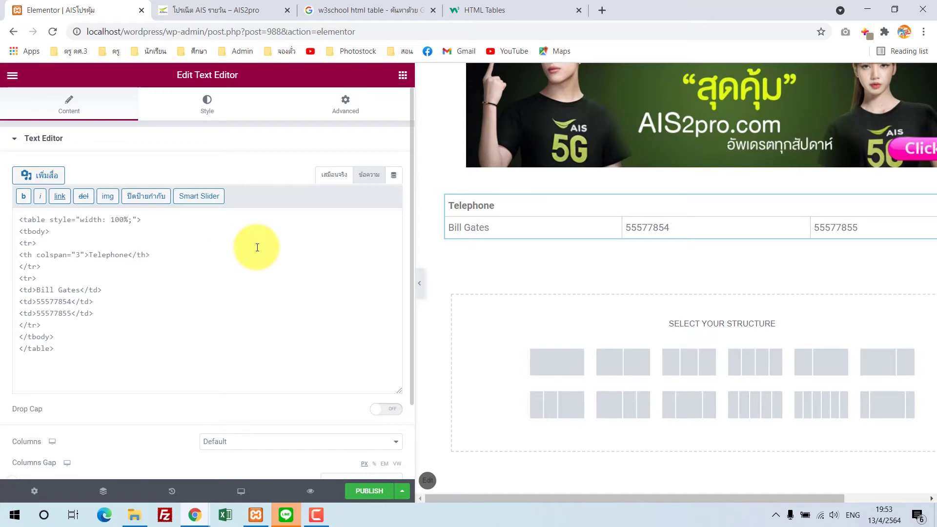
Replace the header text Telephone with "5 โปรขายดีที่สุดประจำเดือน!" copied from the โปรเน็ต AIS รายวัน page.
click(230, 10)
drag(526, 213, 401, 214)
key(ctrl+c)
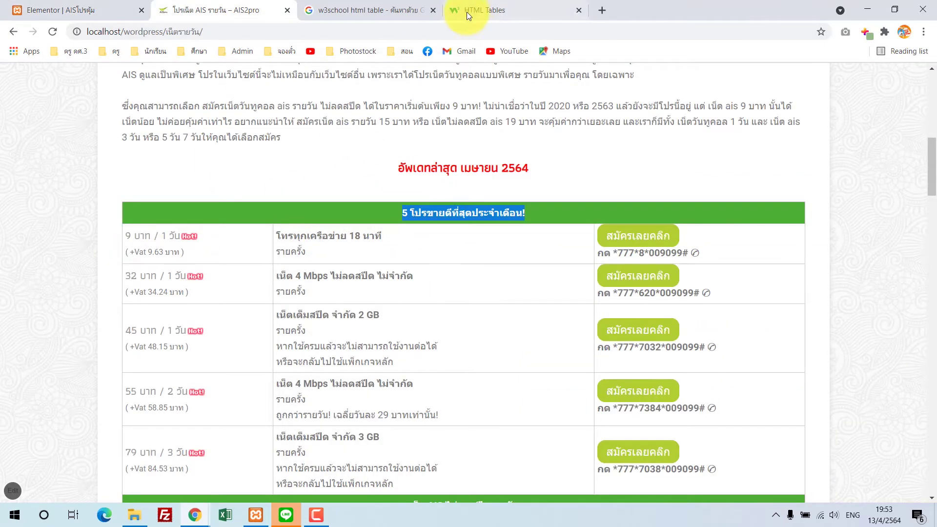
click(86, 10)
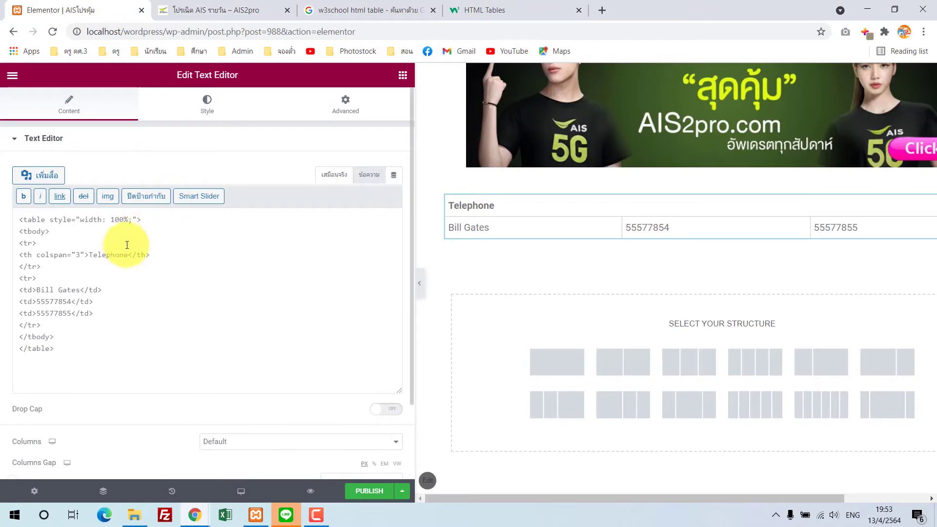
drag(89, 255, 117, 257)
key(ctrl+v)
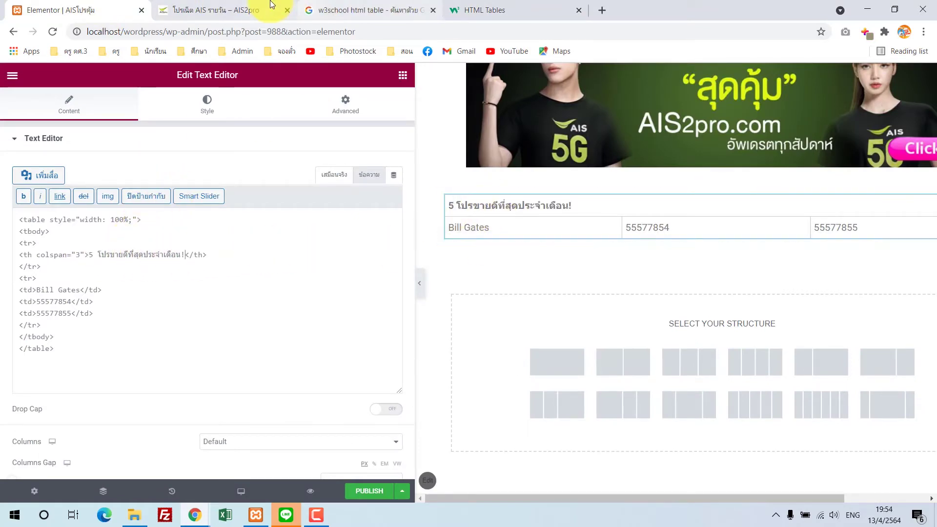
Replace the second row's first cell with the "9 บาท / 1 วัน Hot! ( +Vat 9.63 บาท )" price copied from the package table.
click(229, 10)
drag(191, 263, 127, 239)
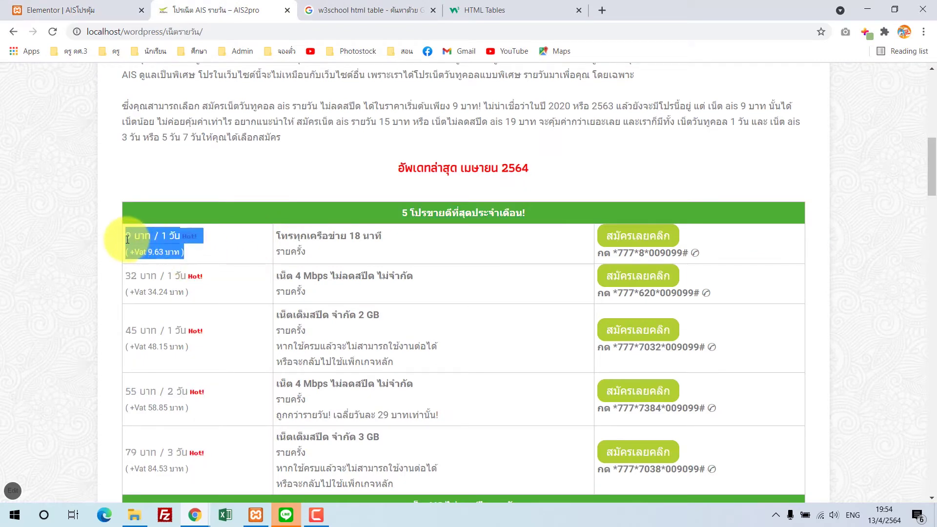
click(108, 10)
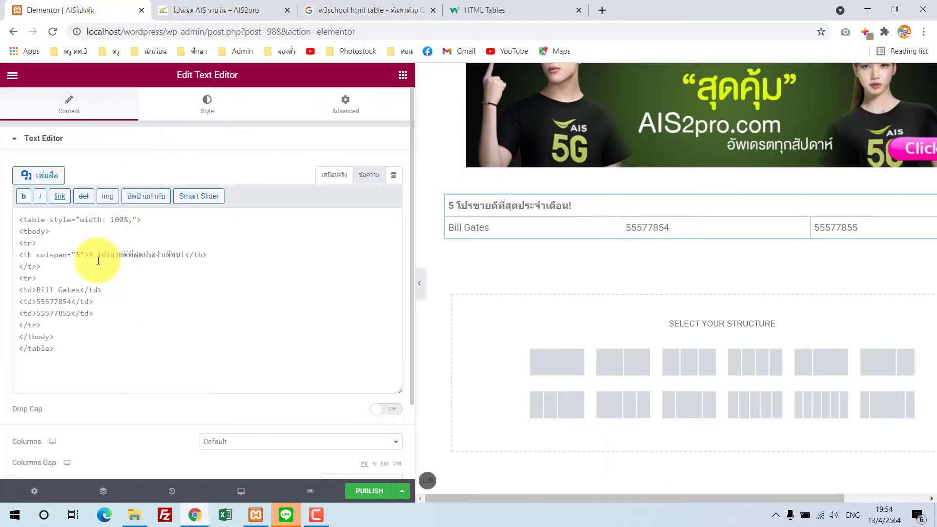
click(334, 175)
drag(90, 255, 28, 257)
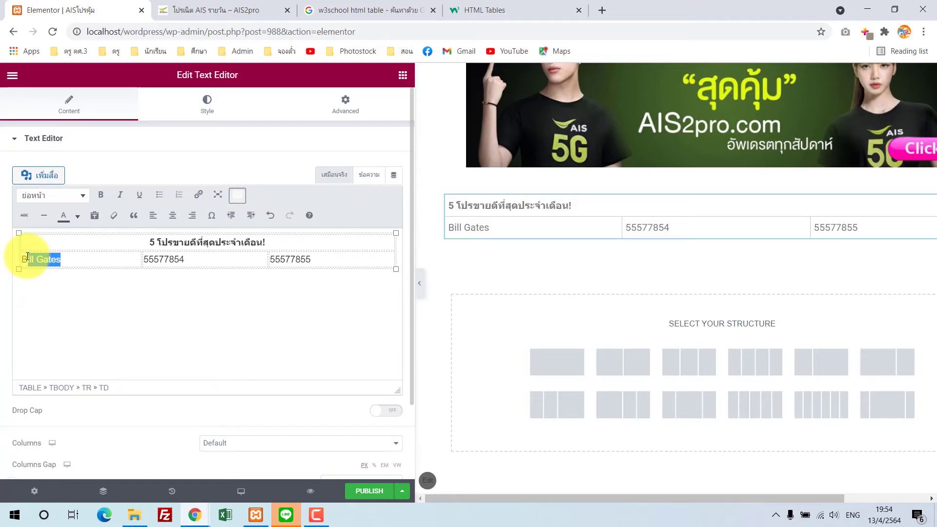
text(9 บาท / 1 วัน Hot! ( +Vat 9.63 บาท ))
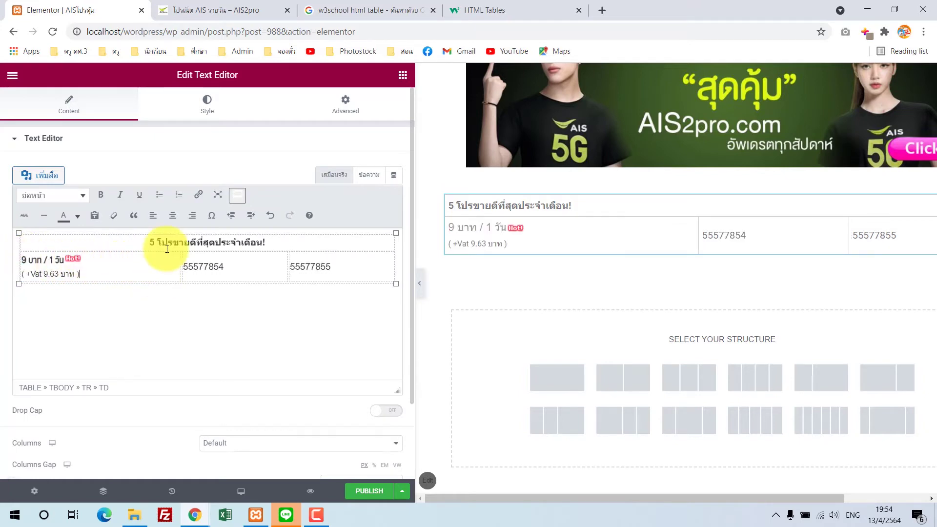
Replace the second row's middle cell with "โทรทุกเครือข่าย 18 นาที รายครั้ง" copied from the package table.
click(236, 10)
drag(361, 250, 285, 238)
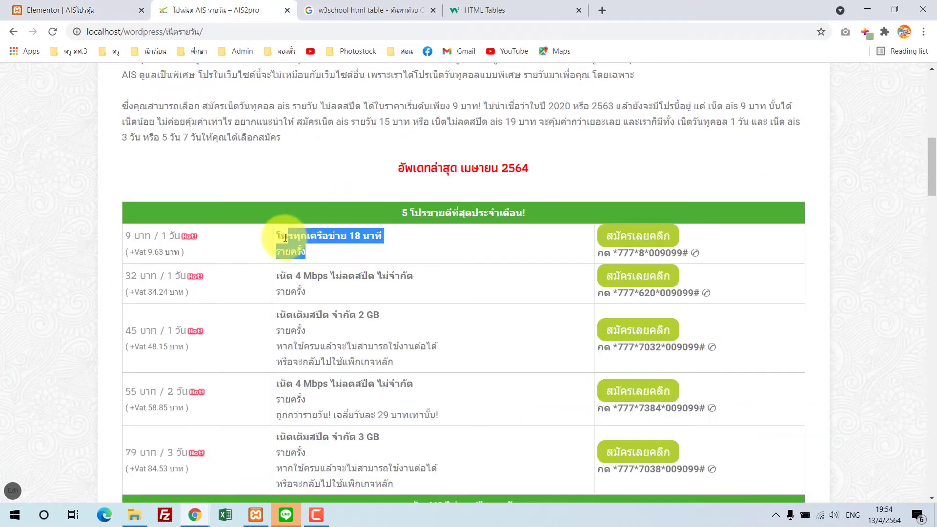
click(73, 11)
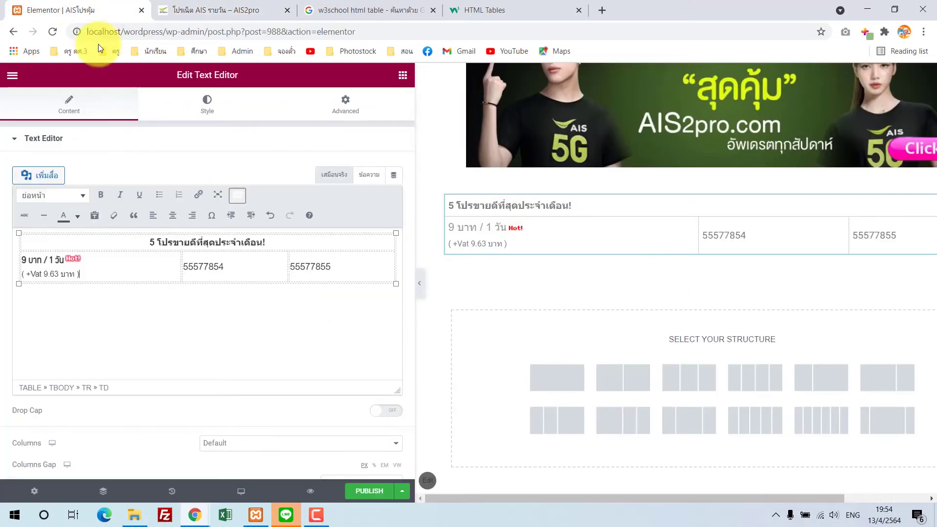
drag(225, 266, 196, 266)
text(โทรทุกเครือข่าย 18 นาที รายครั้ง)
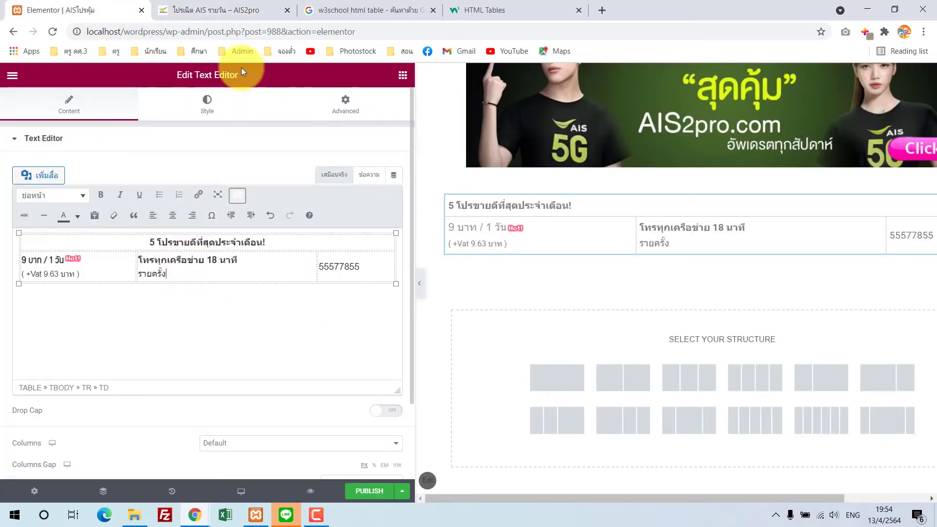
Replace the second row's last cell with the 9-baht package's สมัครเลยคลิก link and dial code copied from the package table.
click(224, 6)
drag(714, 252, 602, 238)
key(ctrl+c)
click(76, 11)
click(366, 267)
drag(360, 267, 323, 266)
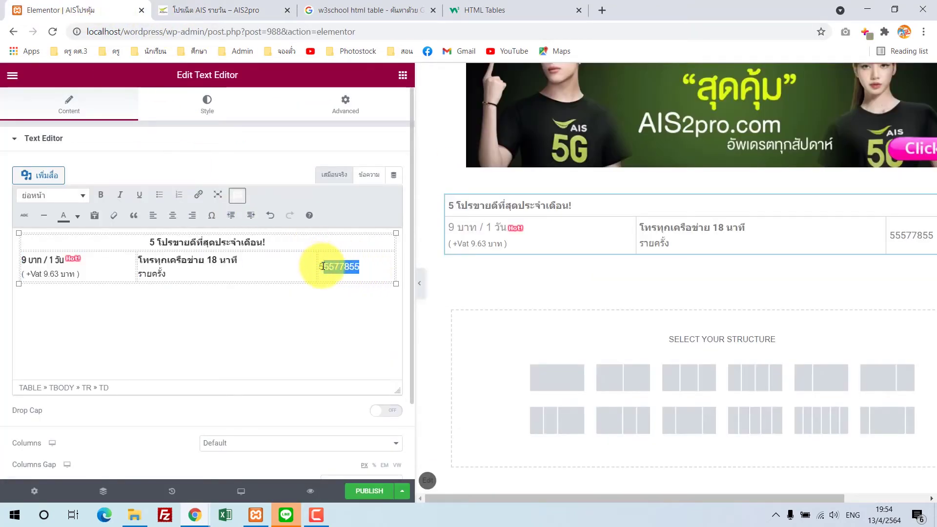
key(ctrl+v)
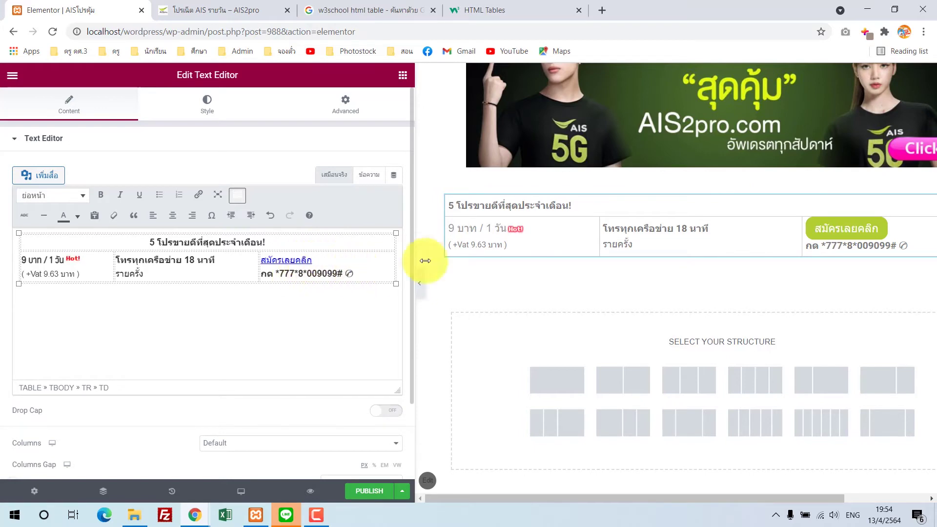
Compare the new table with the original package table and add a space after colspan="3" in the header cell's HTML tag.
click(371, 173)
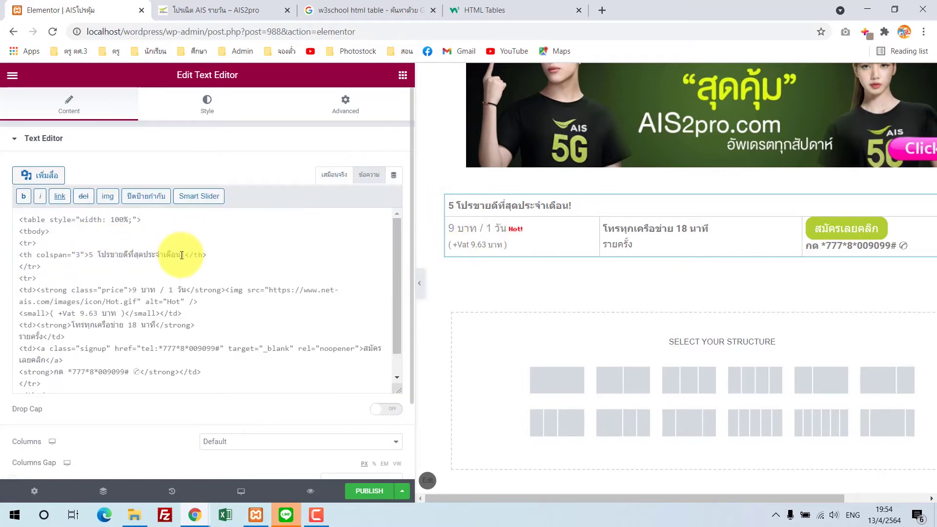
click(335, 175)
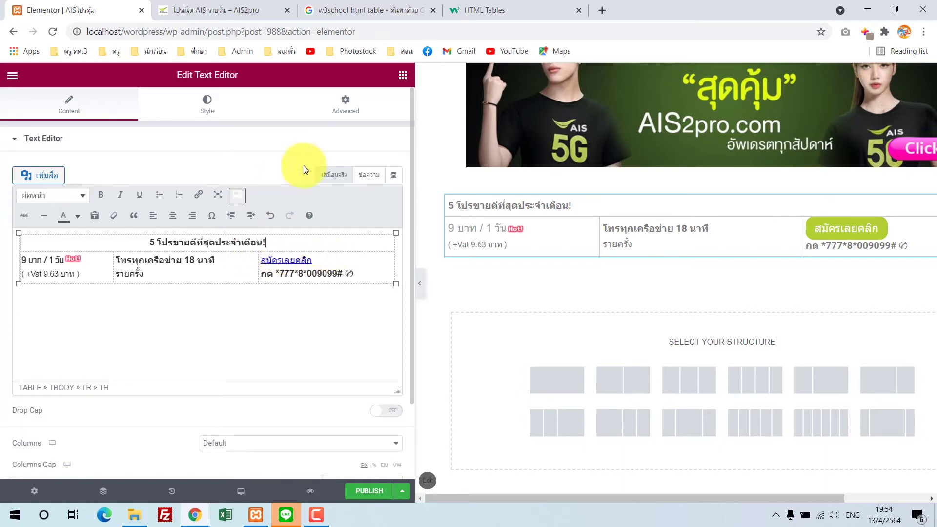
click(229, 10)
click(105, 12)
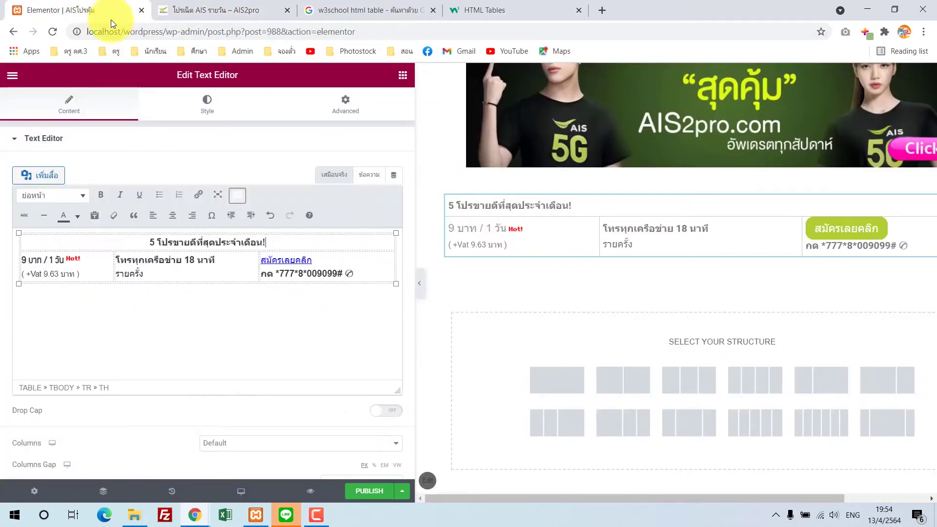
click(370, 174)
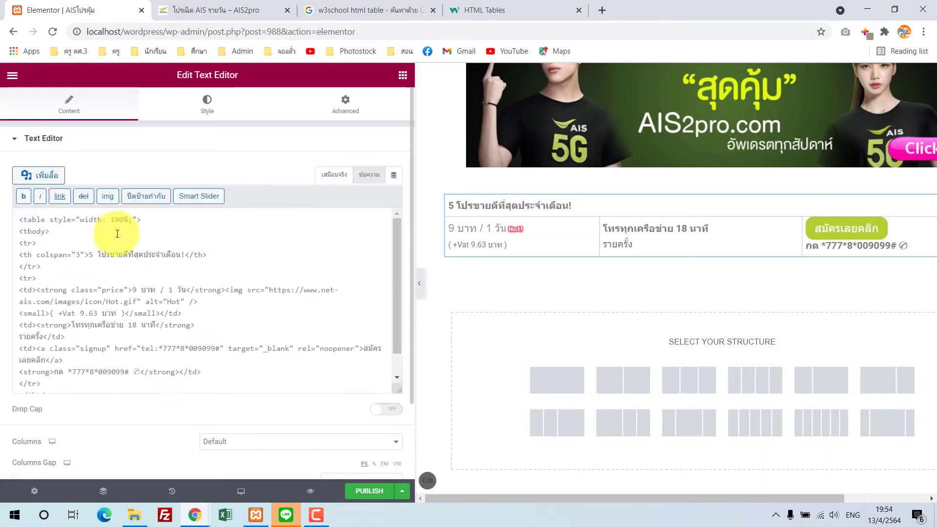
click(84, 253)
text(>)
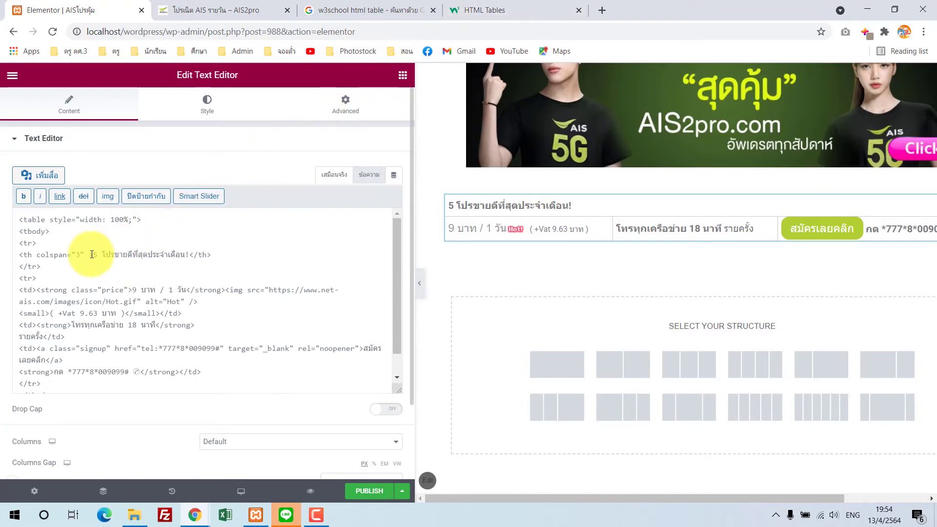
Look through the W3Schools table styling examples and copy the "background-color: #eee;" declaration.
click(457, 9)
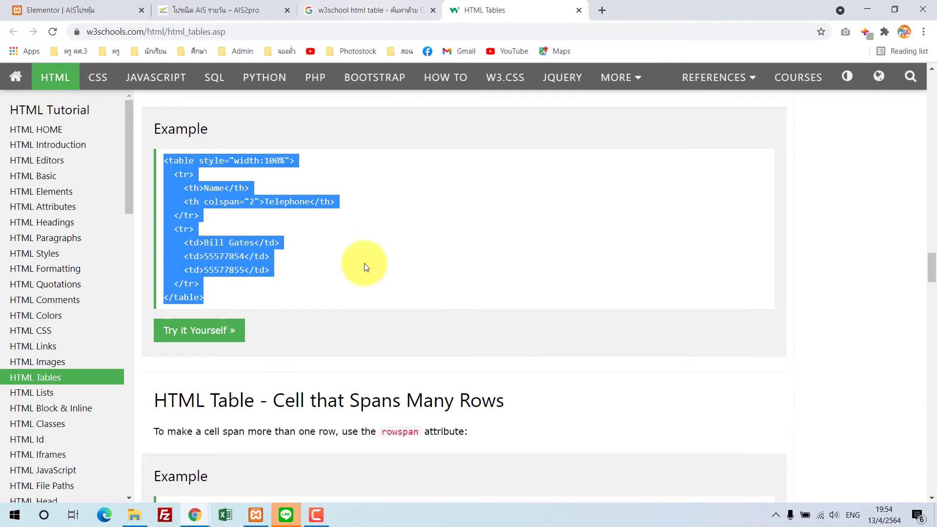
scroll(365, 263, down, 5)
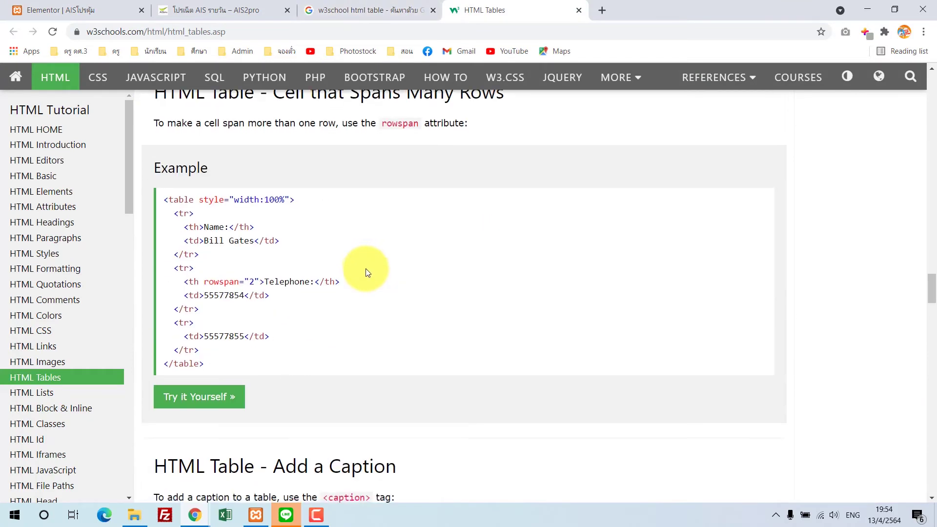
scroll(366, 270, down, 8)
scroll(367, 272, down, 20)
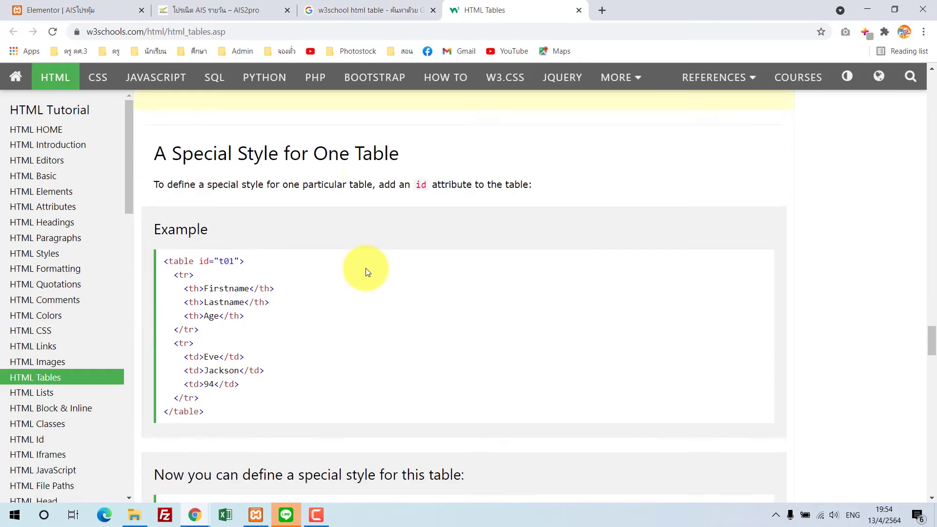
scroll(366, 269, up, 5)
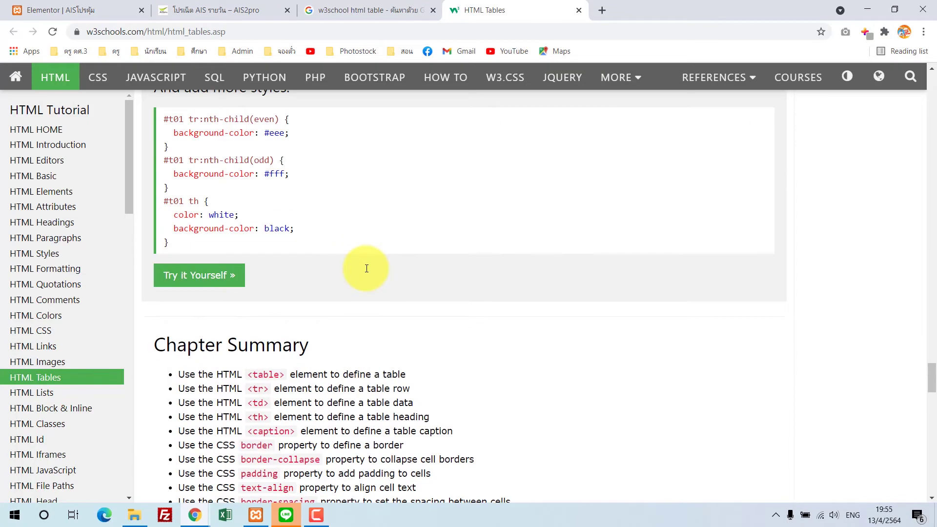
drag(174, 133, 296, 136)
key(ctrl+c)
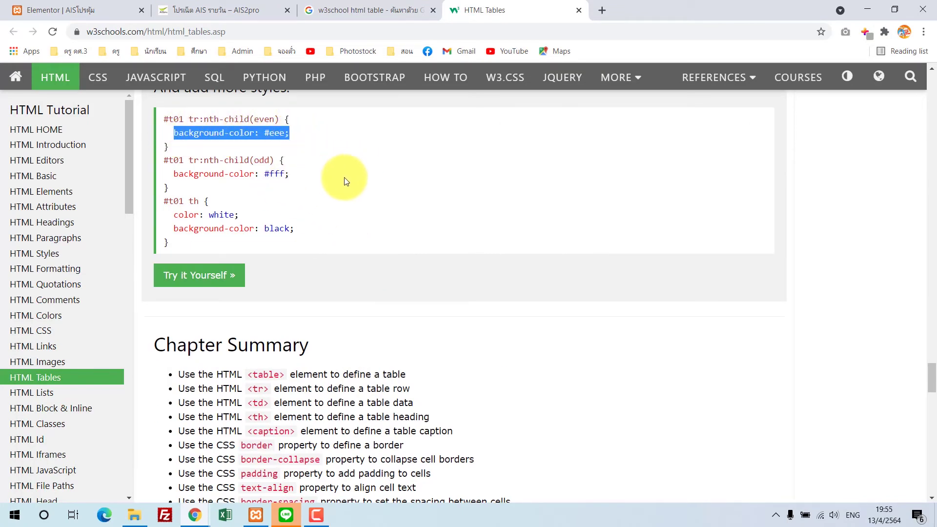
scroll(307, 236, down, 10)
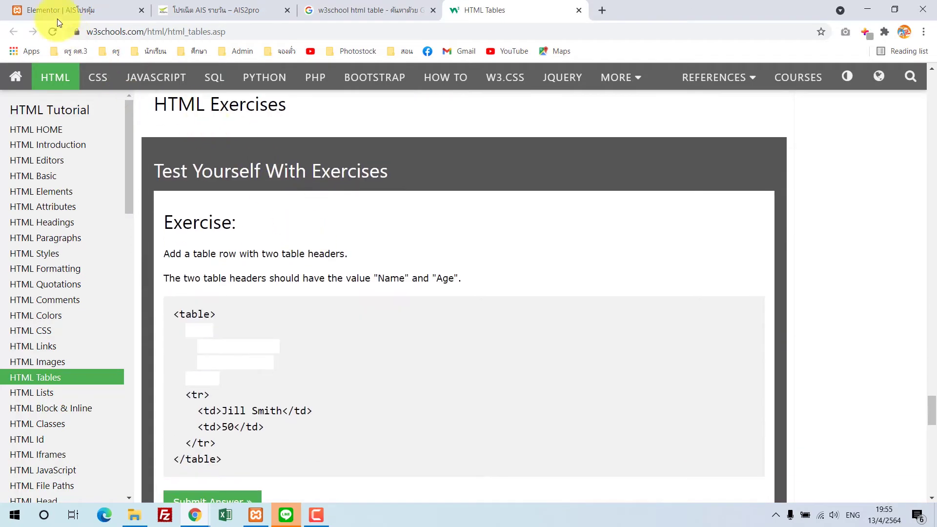
Add an inline style containing the copied "background-color: #eee;" declaration to the table's header cell tag.
click(57, 19)
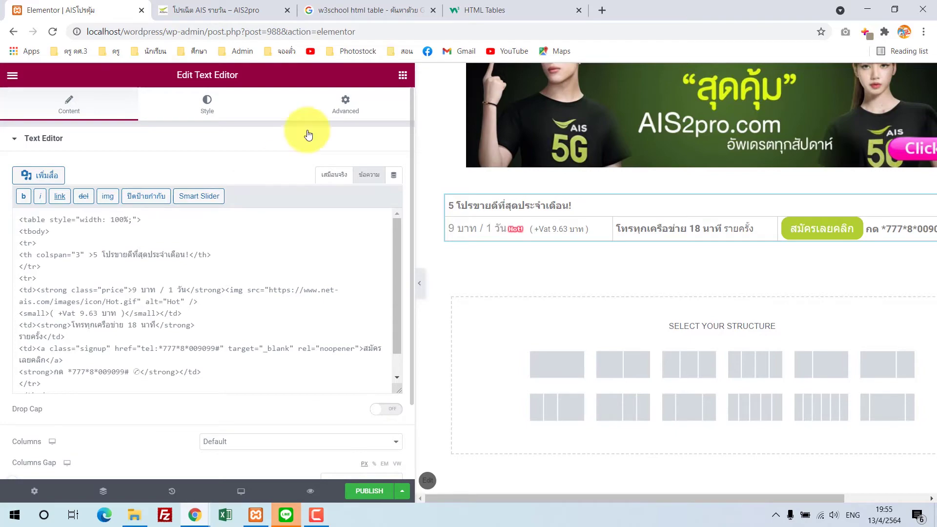
click(484, 10)
click(376, 11)
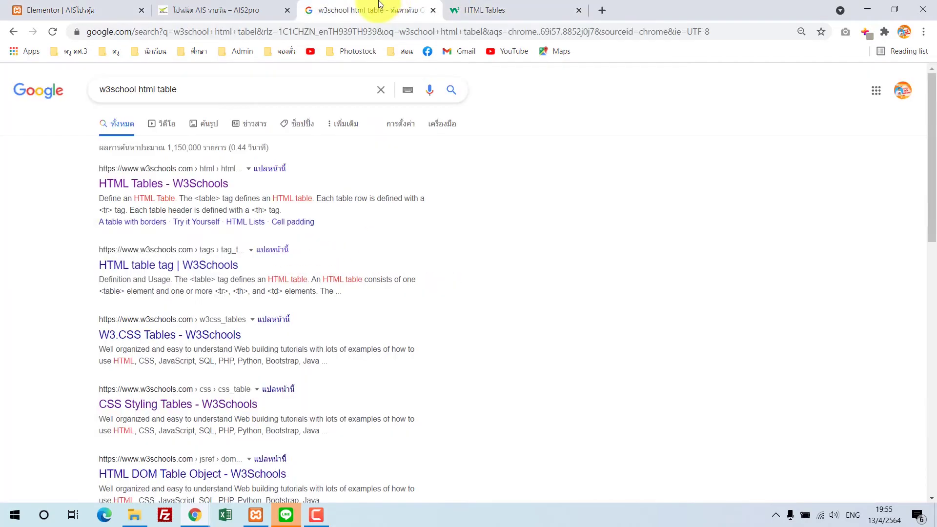
click(477, 10)
scroll(426, 273, up, 2)
scroll(426, 274, up, 10)
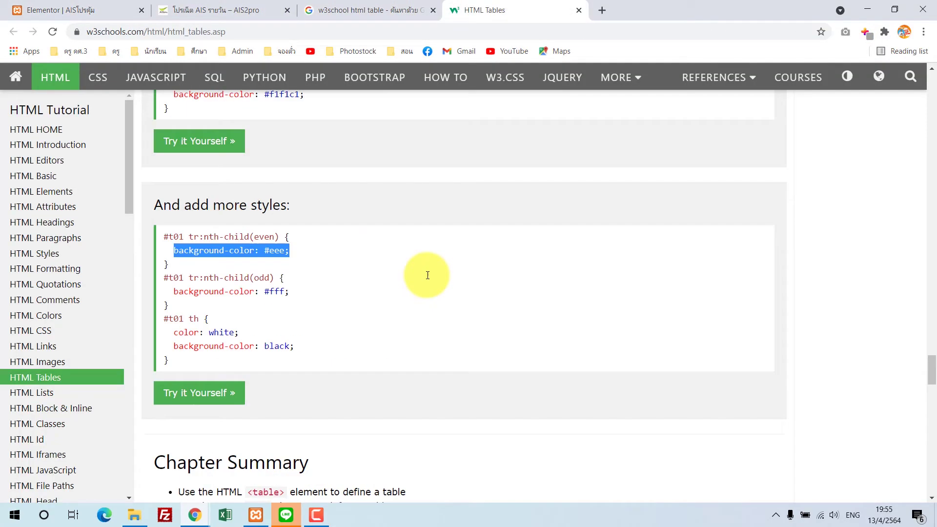
scroll(427, 274, down, 1)
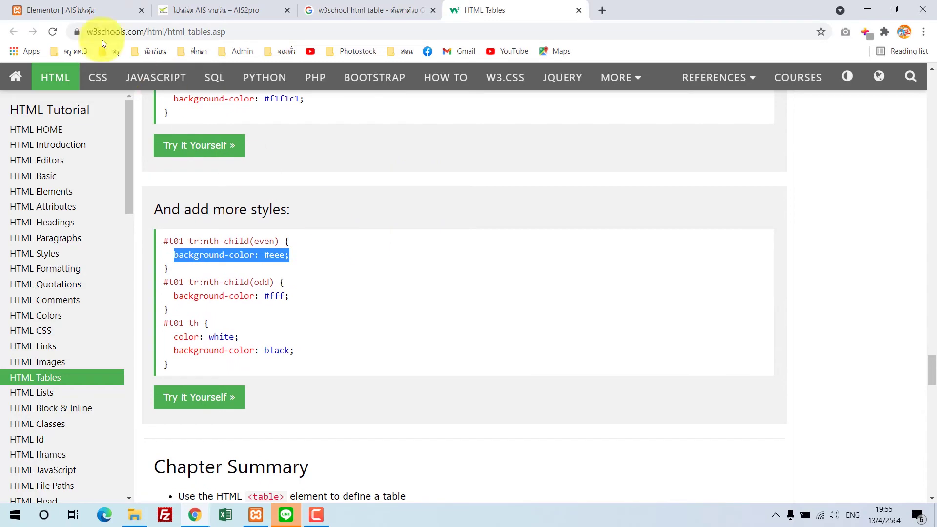
click(78, 10)
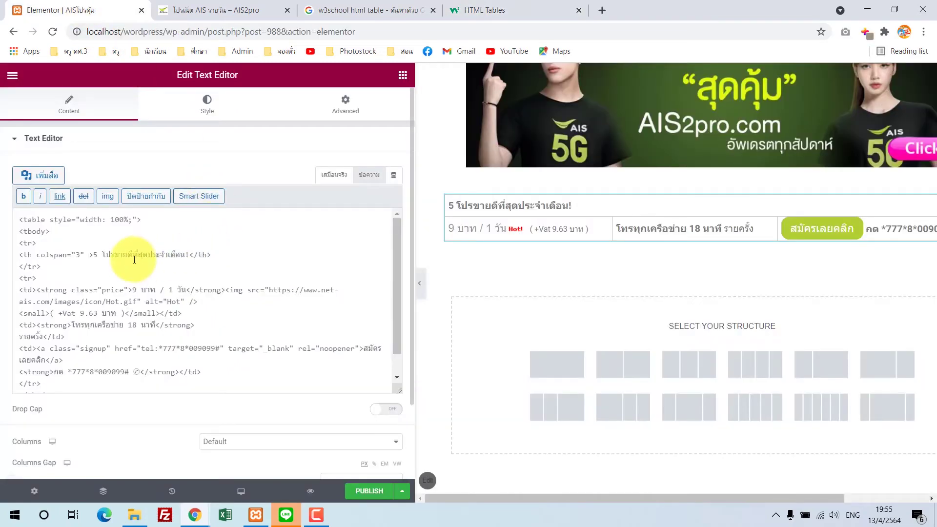
text(tyl)
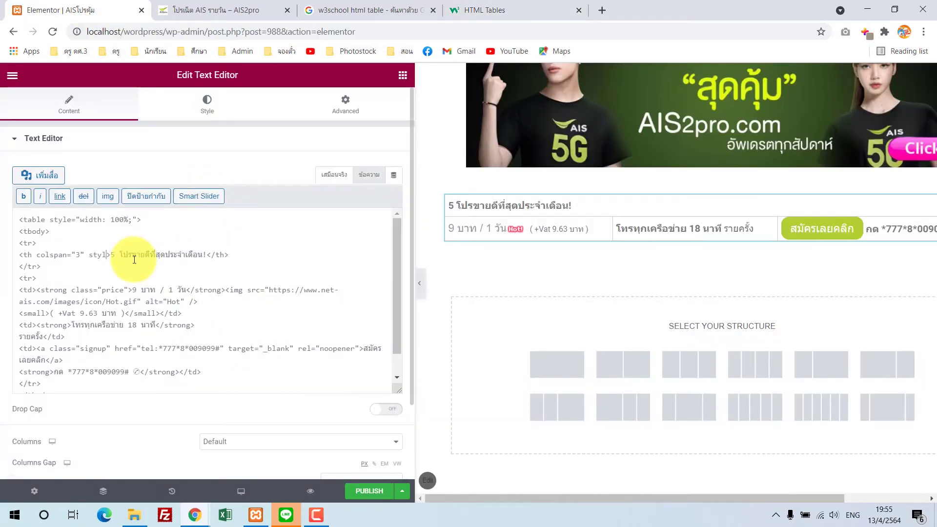
text(e="")
key(ctrl+v)
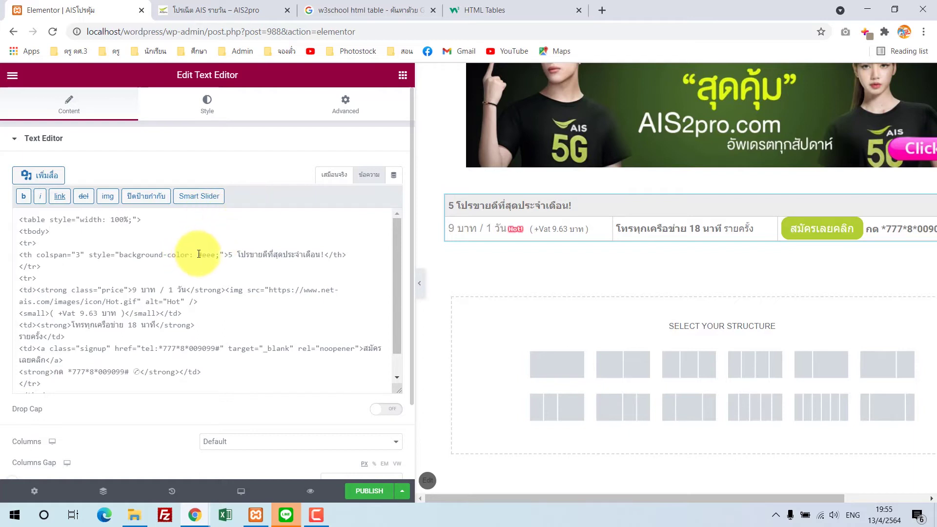
Try hex background codes such as #3ef3, #3ef4 and #3ef4ab for the header cell and clear the digits after the # sign.
drag(198, 254, 216, 253)
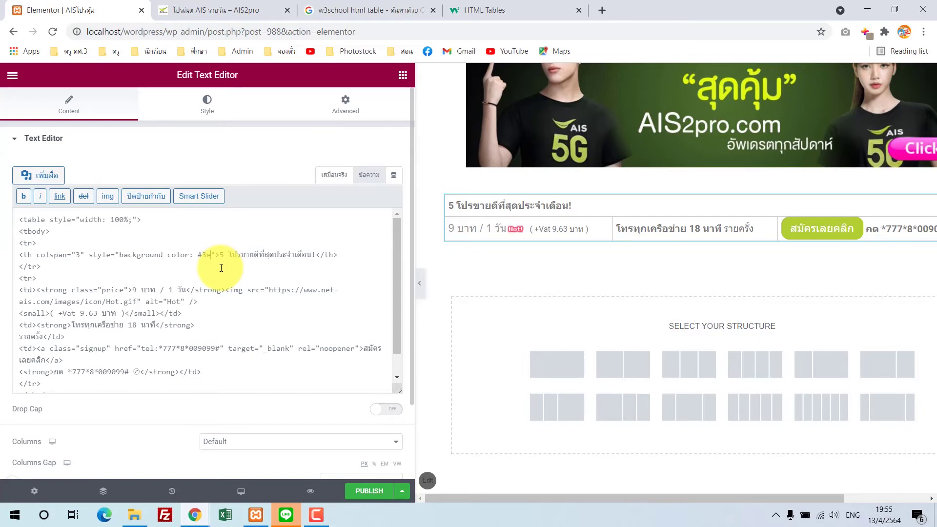
text(3)
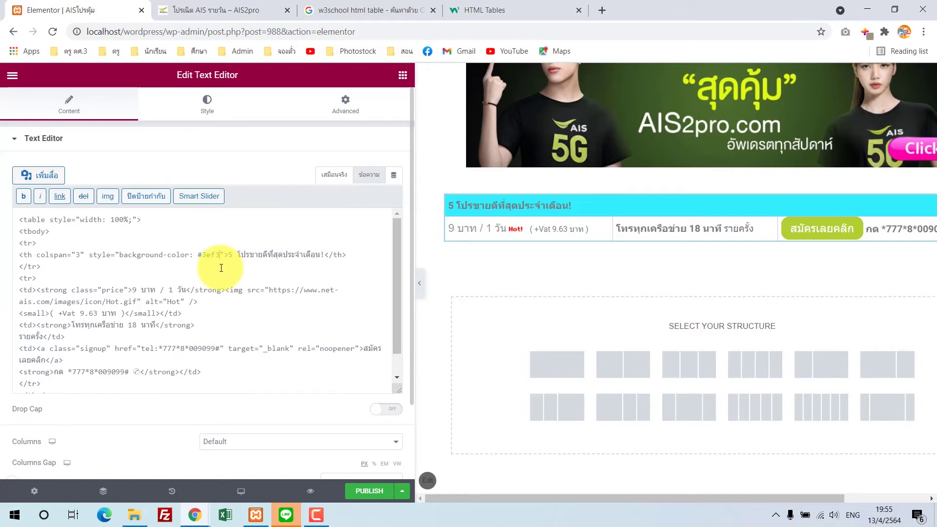
key(BackSpace)
text(4)
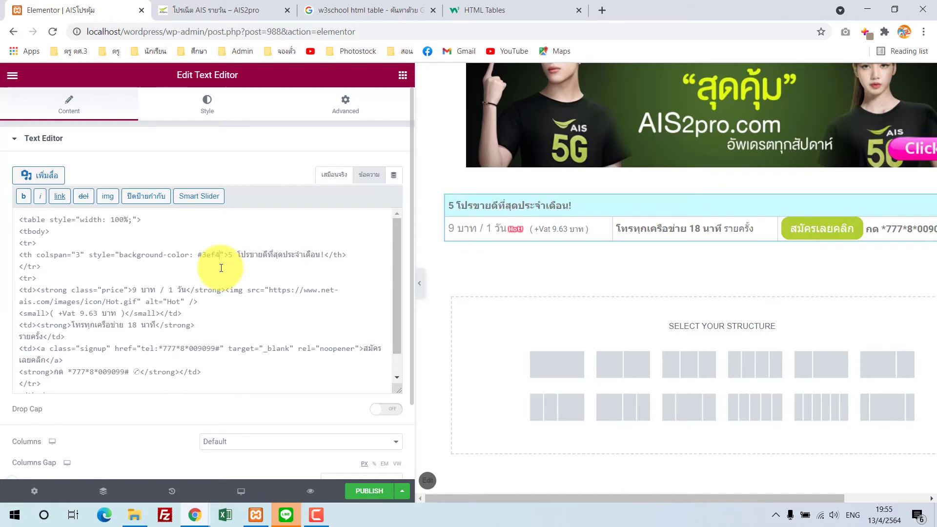
text(ae)
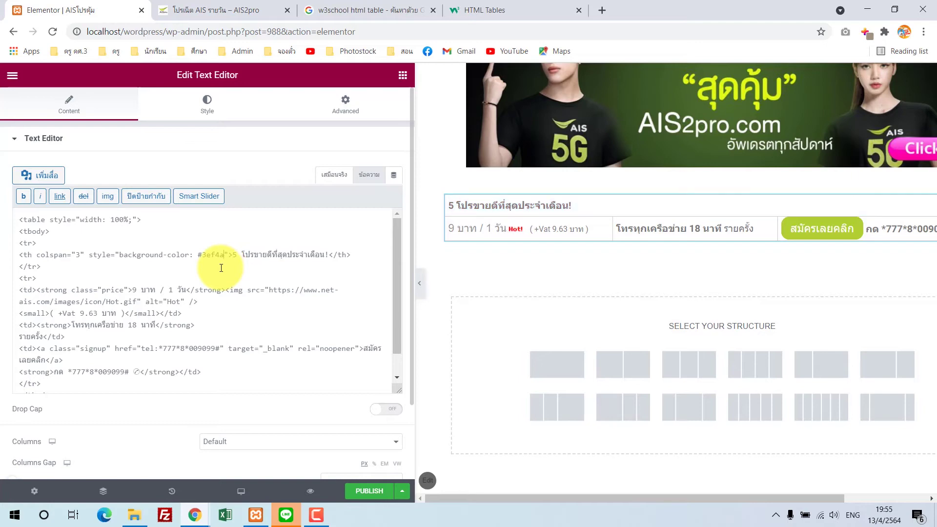
text(b)
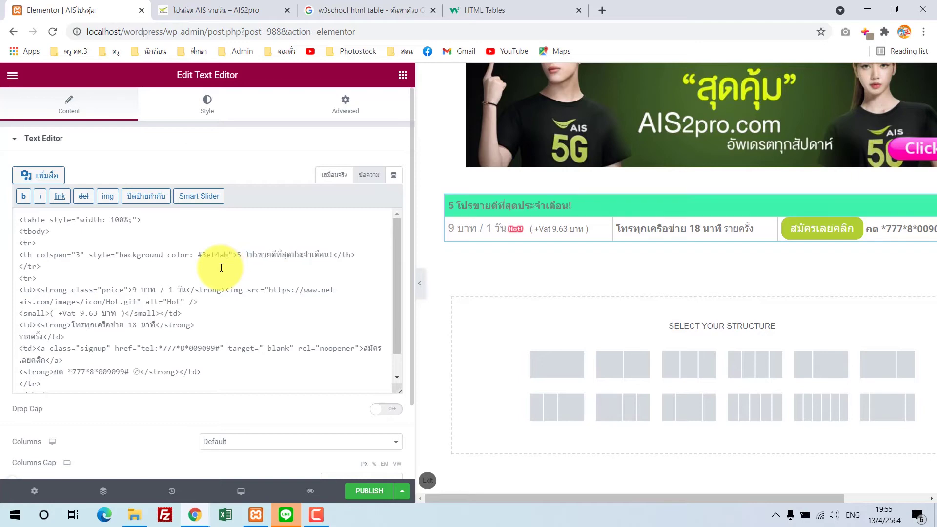
text(c)
key(BackSpace)
key(BackSpace)
key(BackSpace)
key(BackSpace)
key(BackSpace)
key(BackSpace)
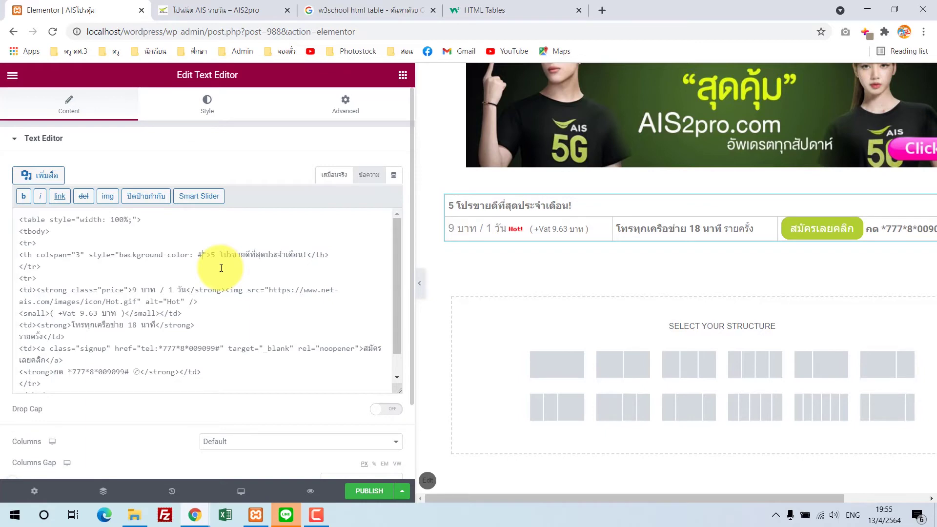
Colour the header word โปร green in the visual editor and copy its #339966; code from the HTML.
click(337, 175)
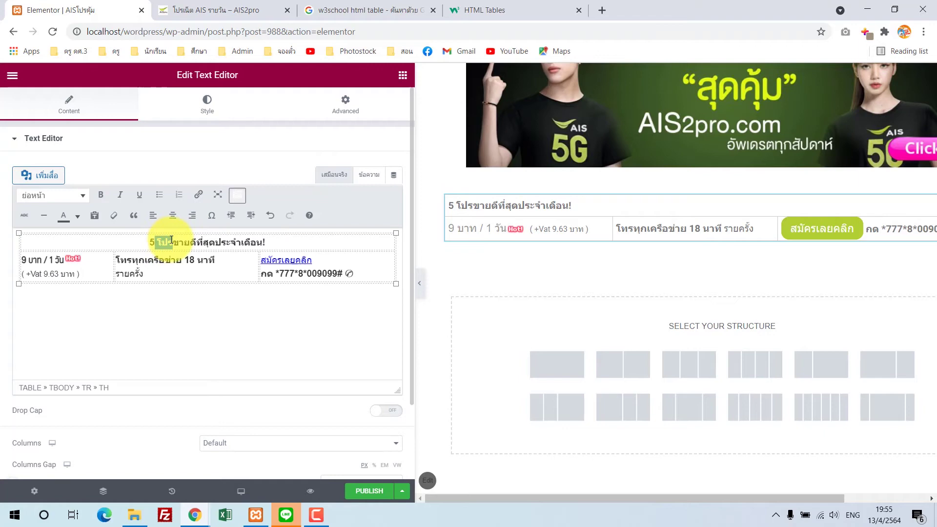
click(77, 217)
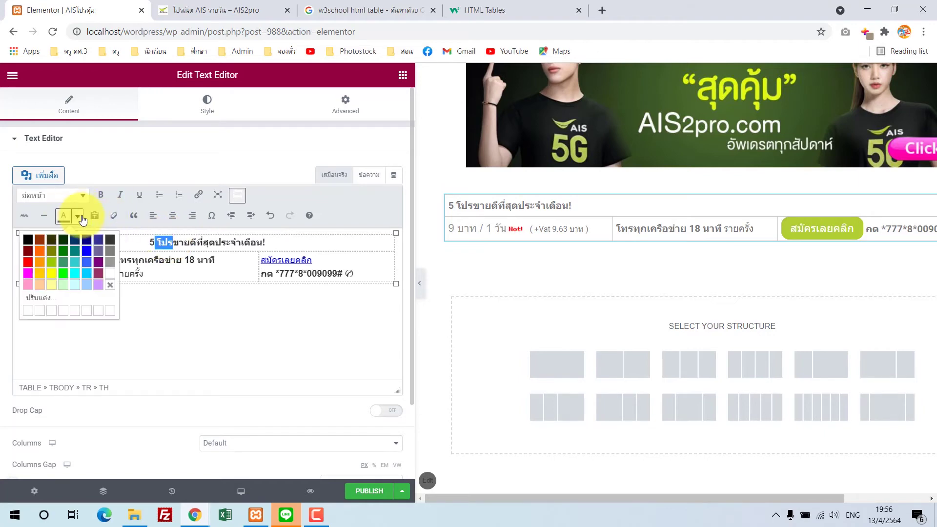
click(67, 270)
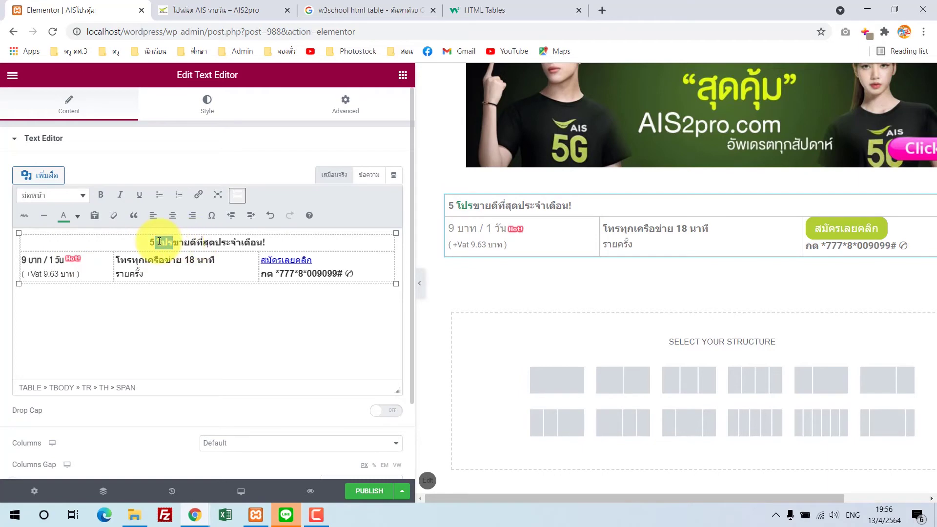
click(367, 174)
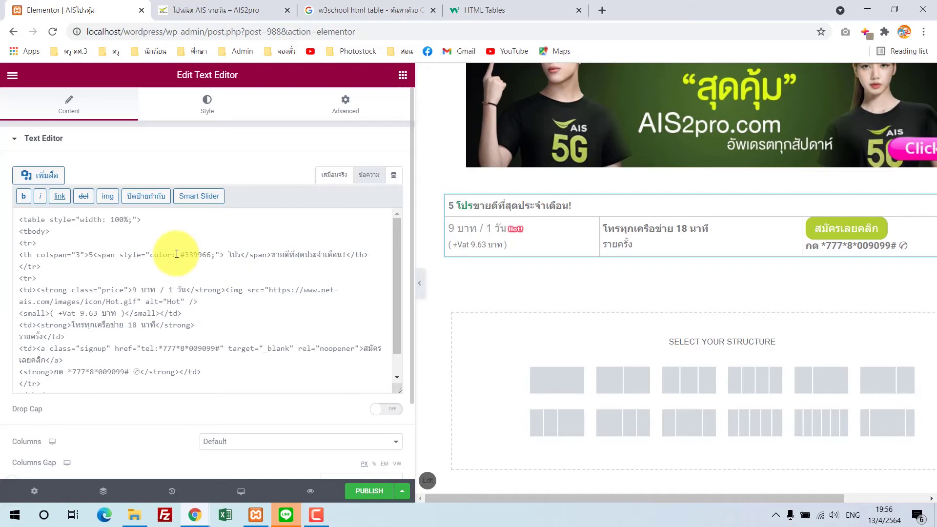
drag(181, 254, 215, 255)
key(ctrl+c)
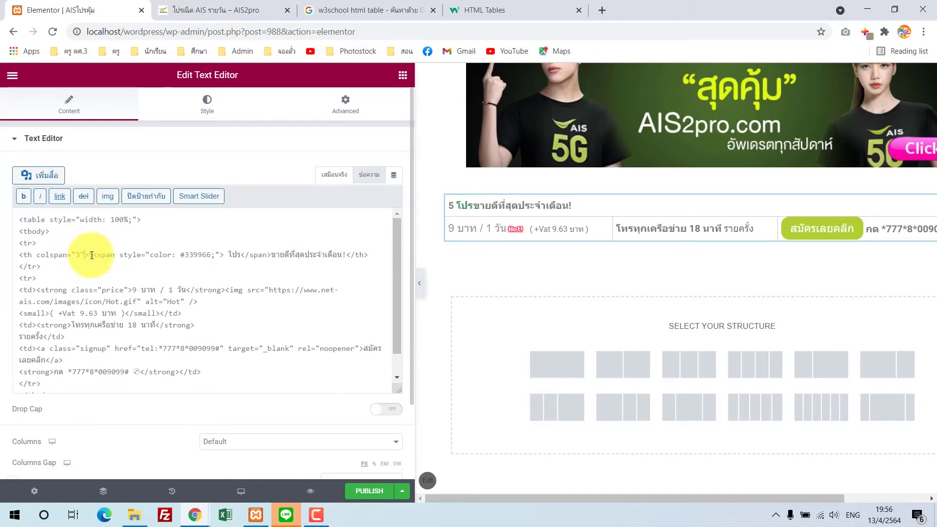
Add an empty style attribute after colspan="3" in the header cell's HTML tag.
text(b)
key(BackSpace)
text(style)
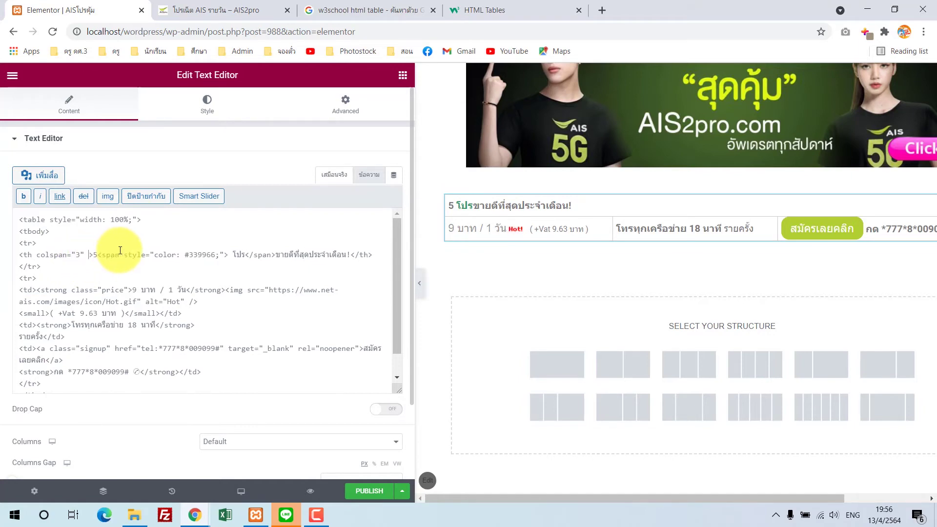
text(="")
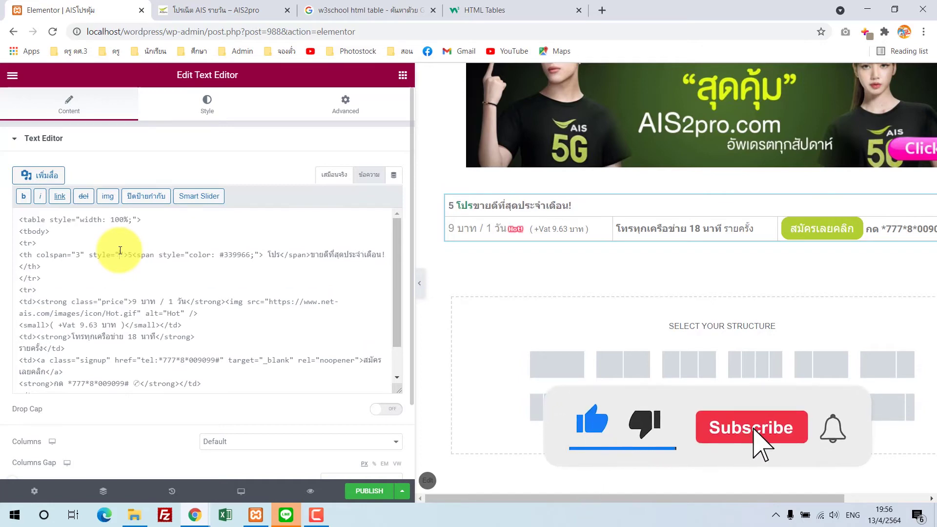
key(ctrl+v)
key(BackSpace)
key(BackSpace)
key(BackSpace)
key(BackSpace)
key(BackSpace)
key(BackSpace)
key(BackSpace)
key(BackSpace)
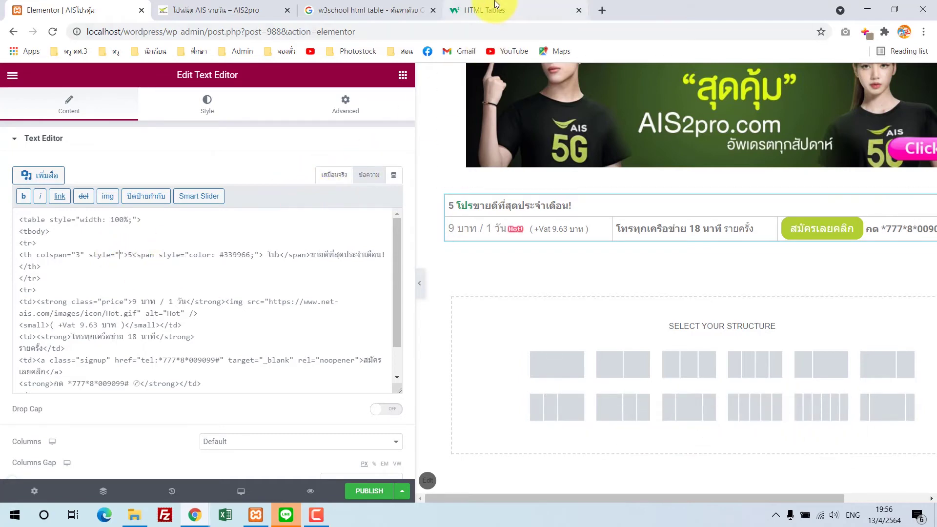
Fill the header cell's style attribute with "background-color: #339966;", combining the W3Schools declaration with the green code from the header's span.
click(469, 11)
click(90, 10)
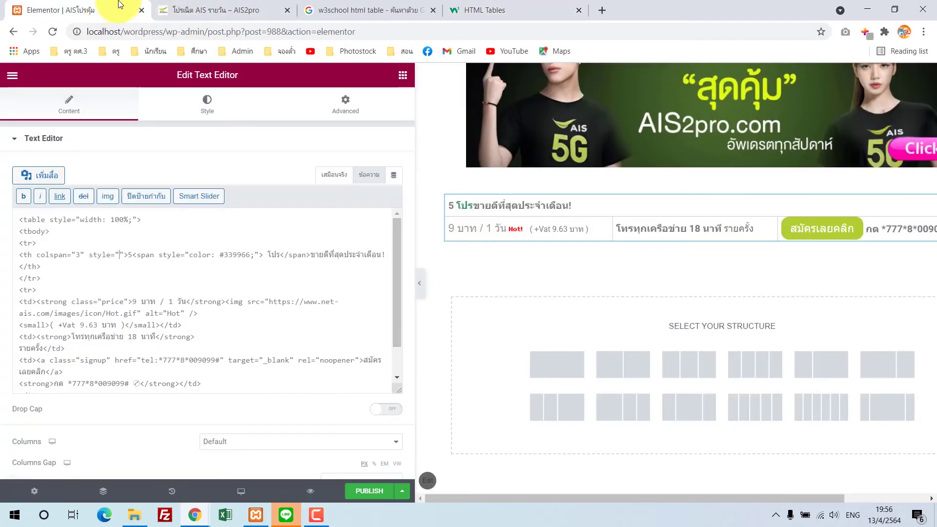
text(background-color: #eee;)
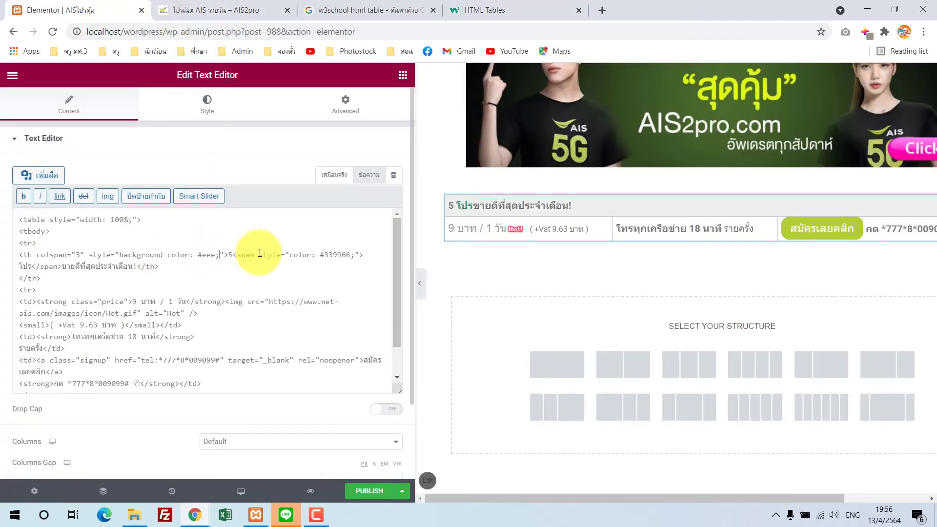
drag(321, 252, 353, 260)
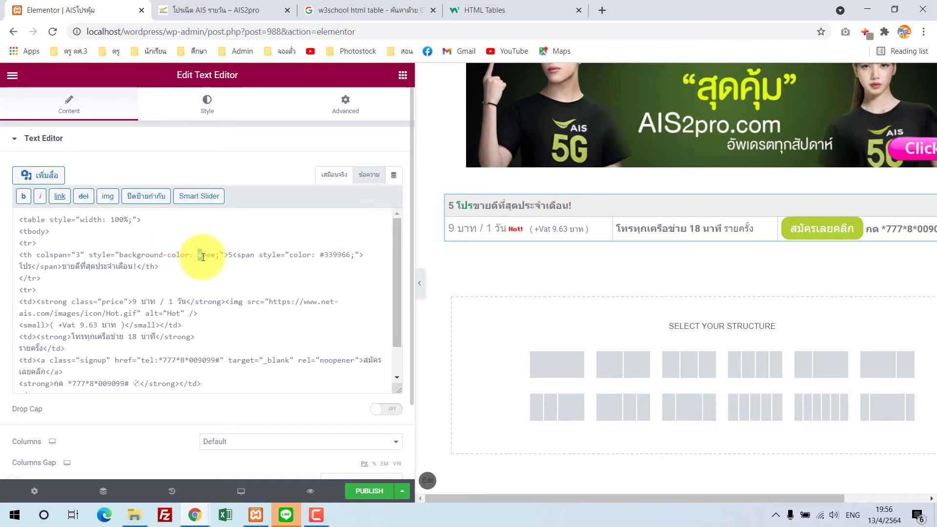
drag(198, 256, 219, 255)
key(ctrl+v)
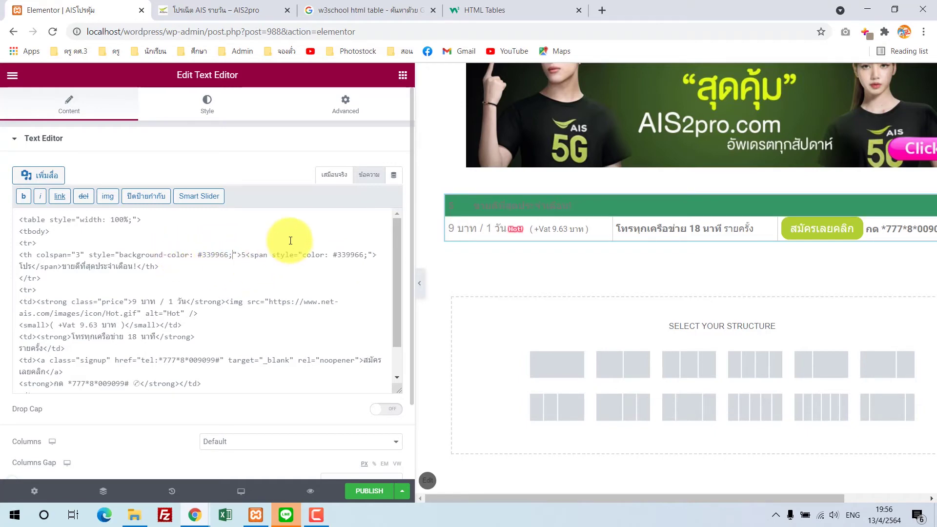
Colour the whole header text "5 โปรขายดีที่สุดประจำเดือน!" white in the visual editor and center it in its cell.
click(335, 177)
click(361, 178)
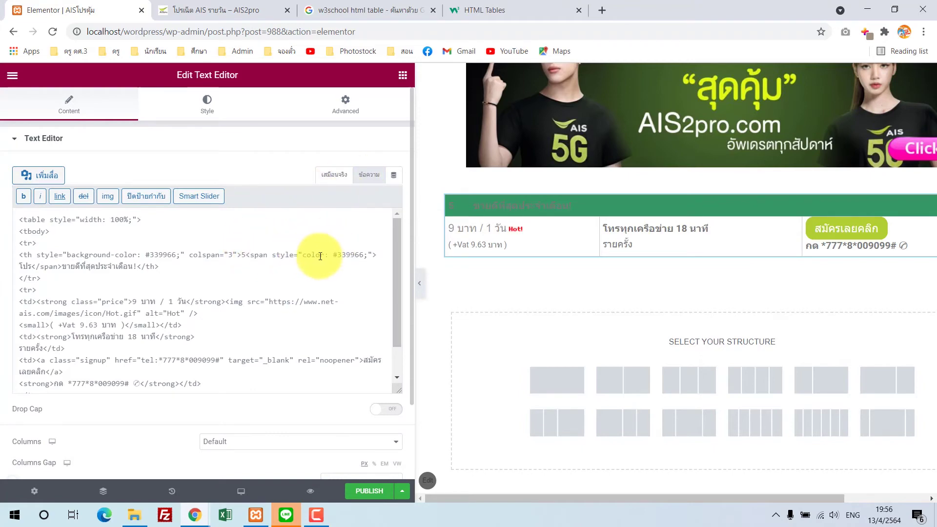
click(334, 177)
drag(266, 242, 140, 247)
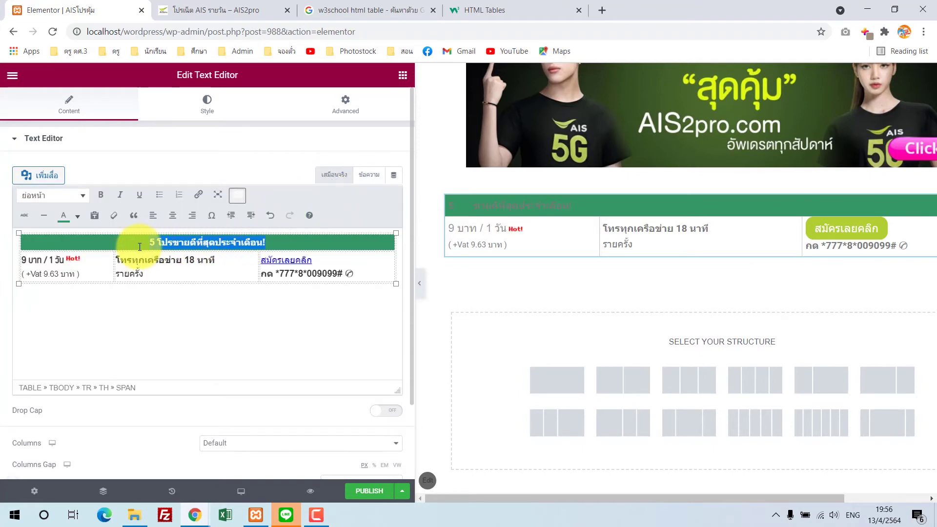
click(77, 215)
click(215, 9)
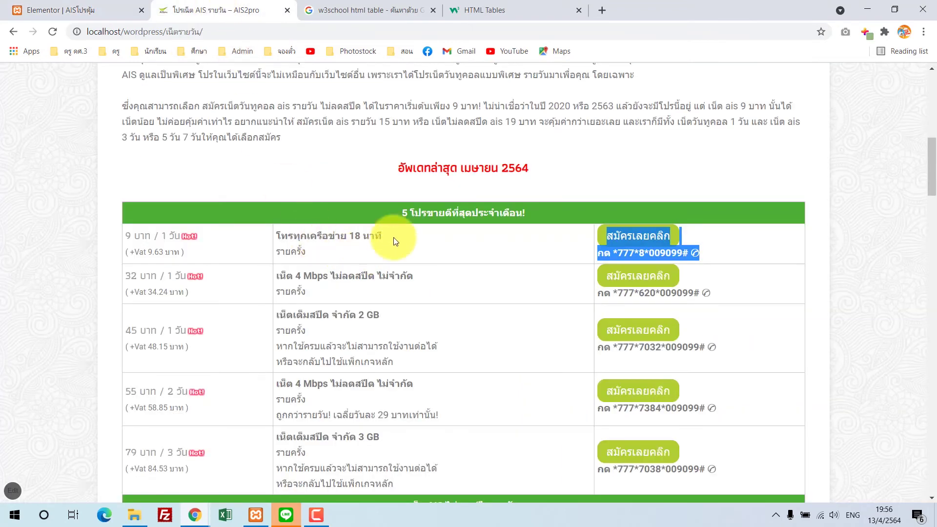
click(81, 10)
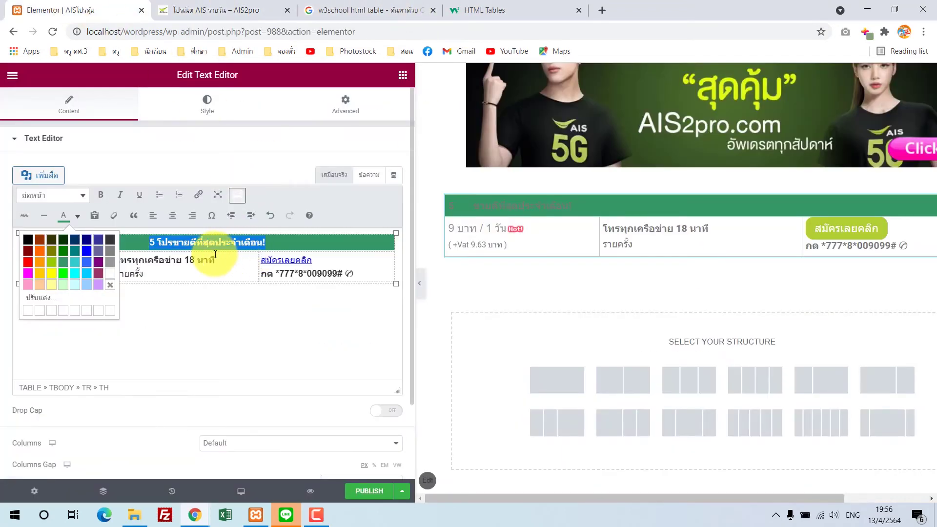
click(108, 279)
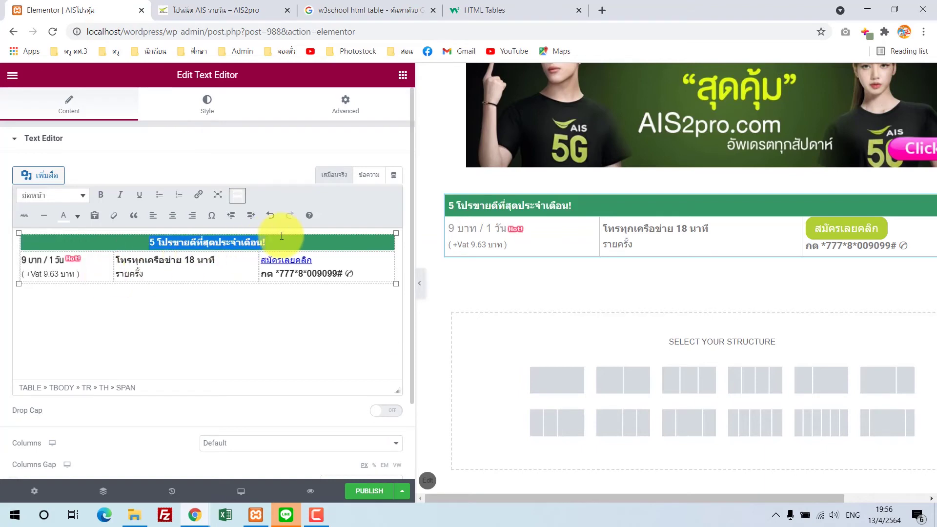
click(280, 242)
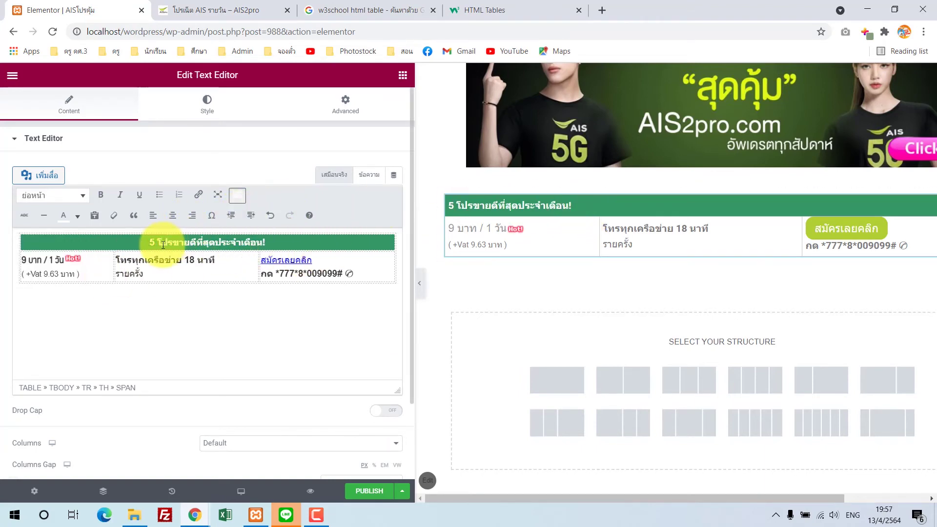
click(175, 217)
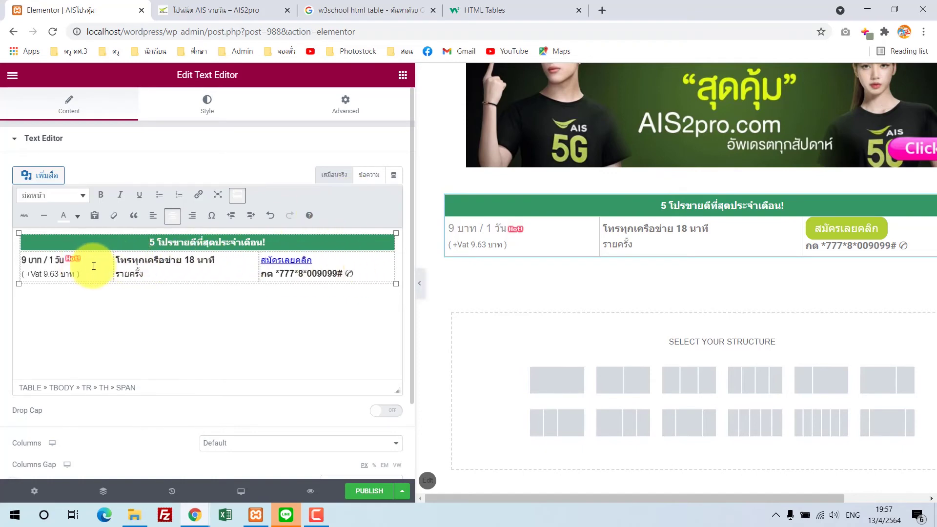
Copy the complete HTML of the 9-baht package row, from its opening <tr> to its closing </tr>.
click(369, 175)
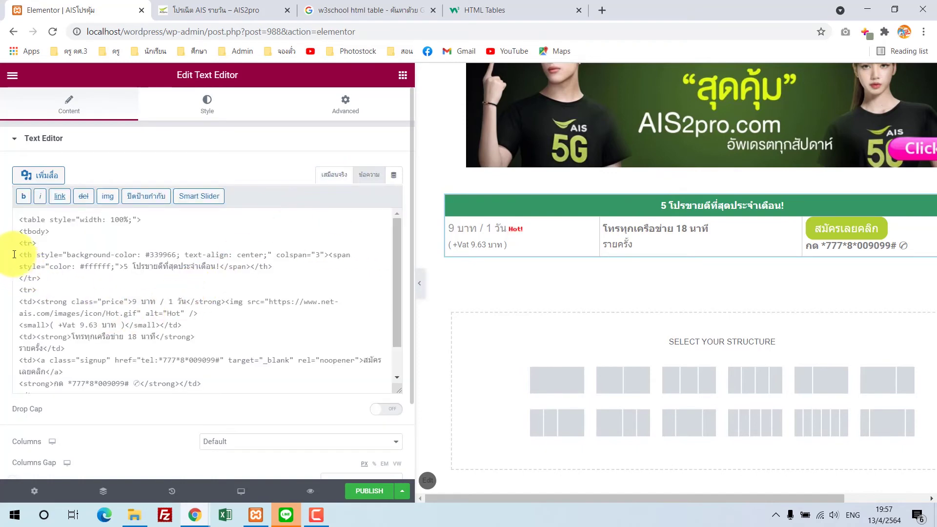
drag(30, 244, 54, 276)
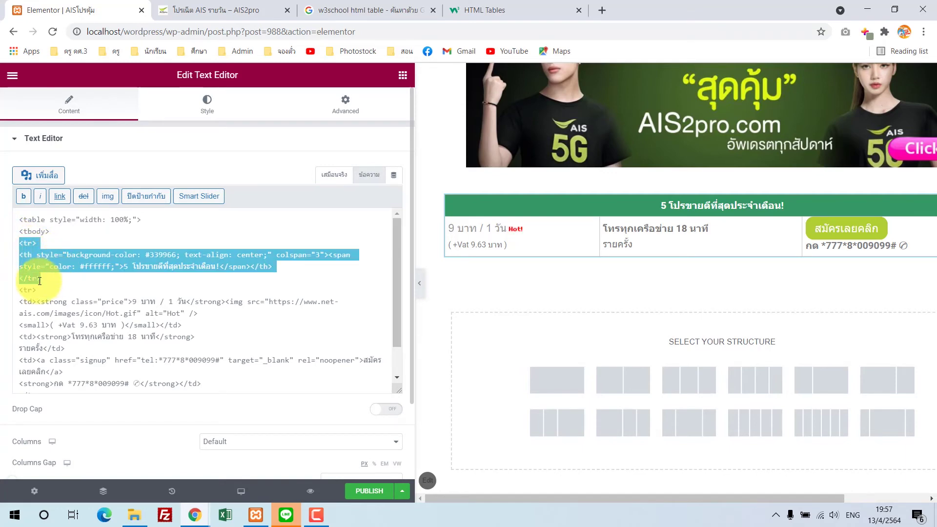
drag(20, 291, 66, 361)
key(ctrl+c)
scroll(51, 305, down, 1)
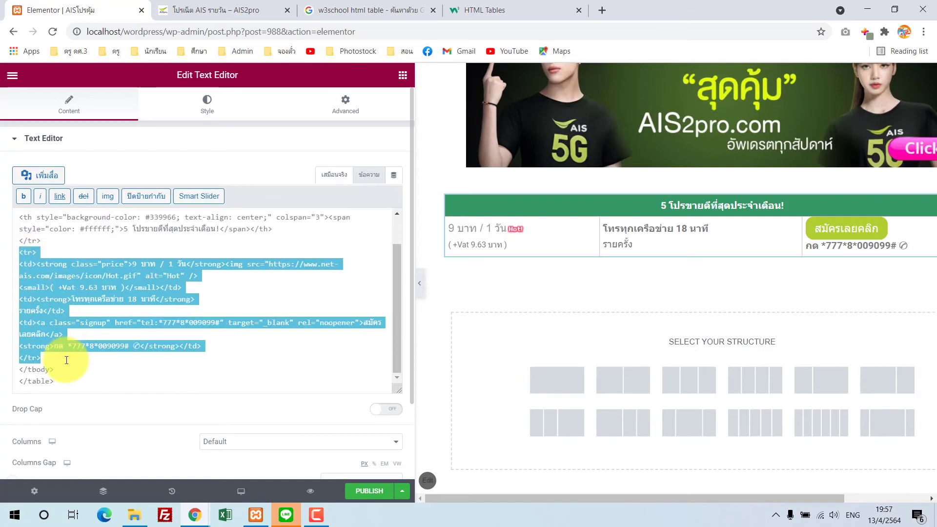
Paste the copied package row on a new line after the existing row's closing </tr>, before </tbody>.
click(64, 353)
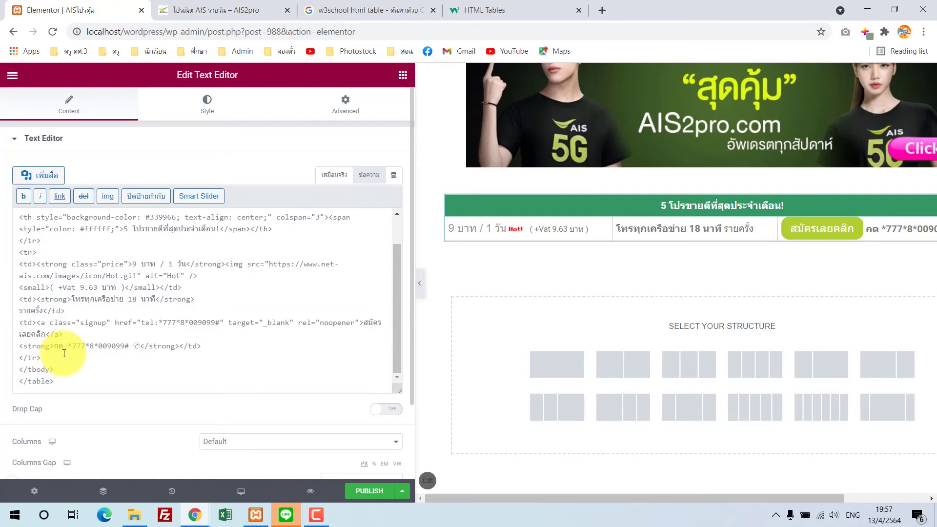
key(Return)
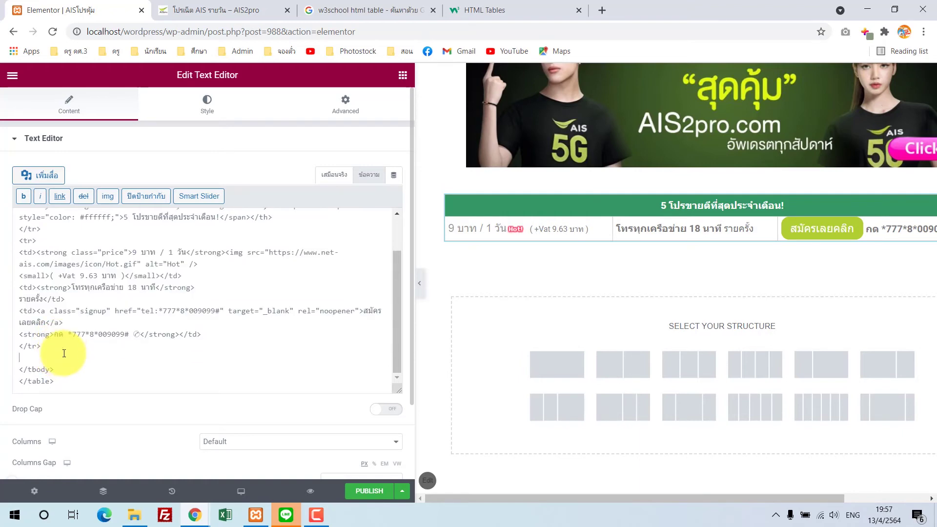
key(ctrl+v)
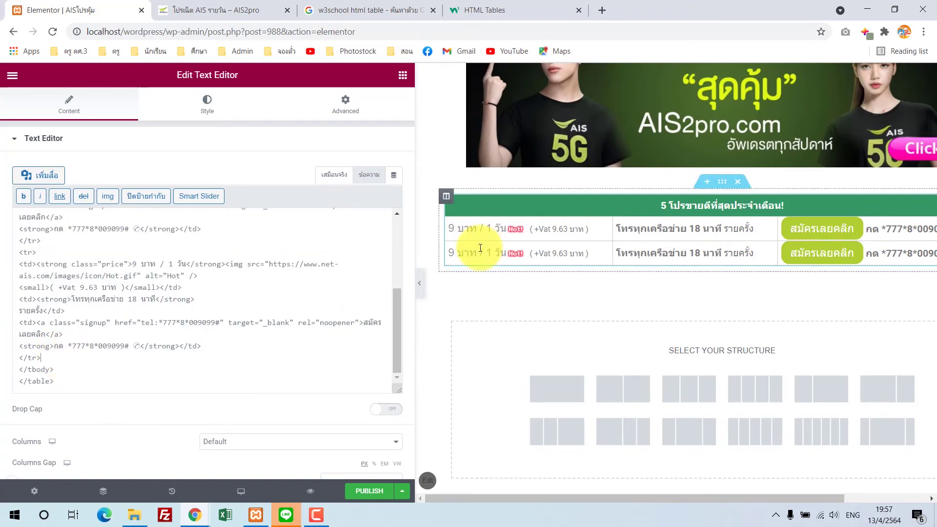
Change the price in the second package row to "19 บาท / 1 วัน" in the visual editor.
click(335, 174)
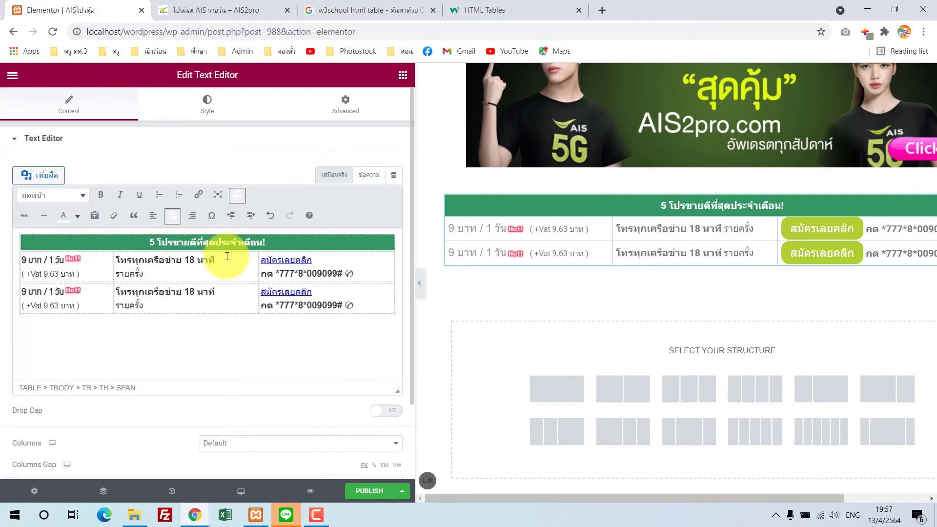
click(24, 291)
text(1)
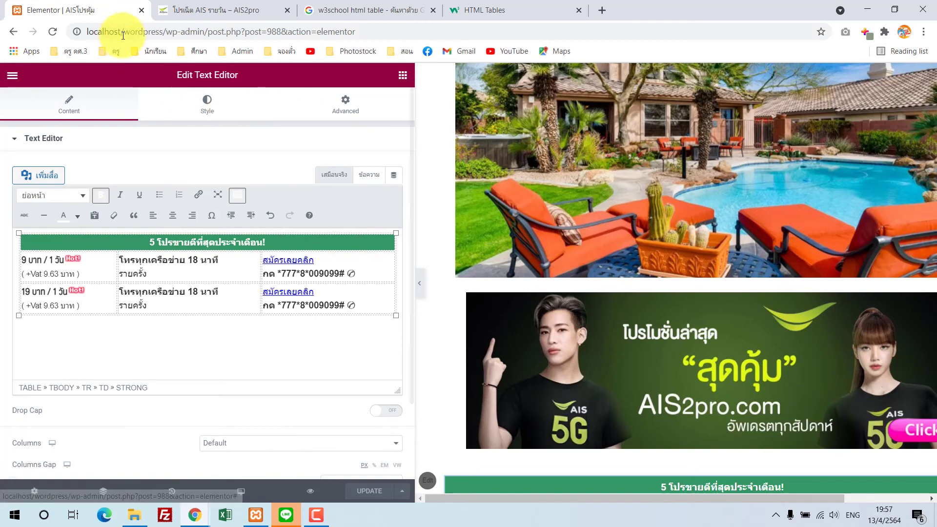
Load localhost/wordpress/wp-admin/ in place of the W3Schools page and place its browser tab directly after the Elementor tab.
drag(209, 32, 31, 31)
key(ctrl+c)
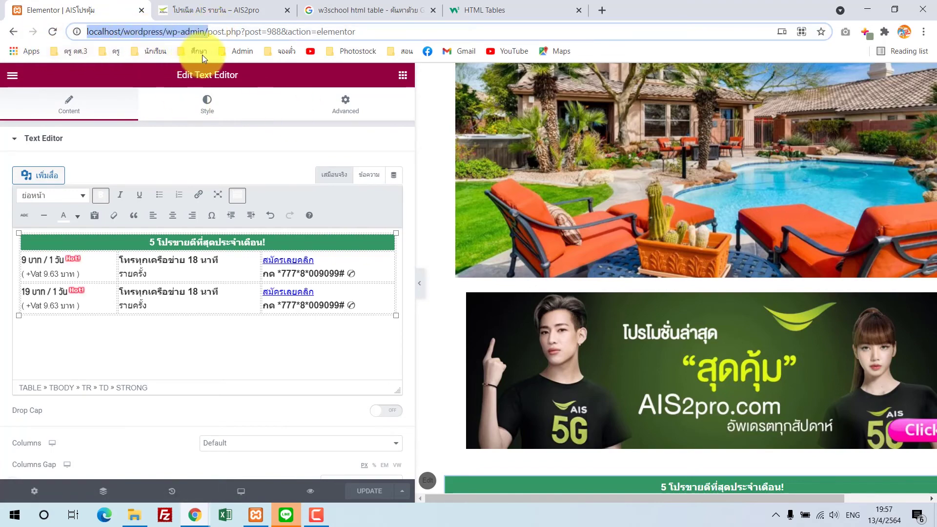
click(499, 4)
click(430, 31)
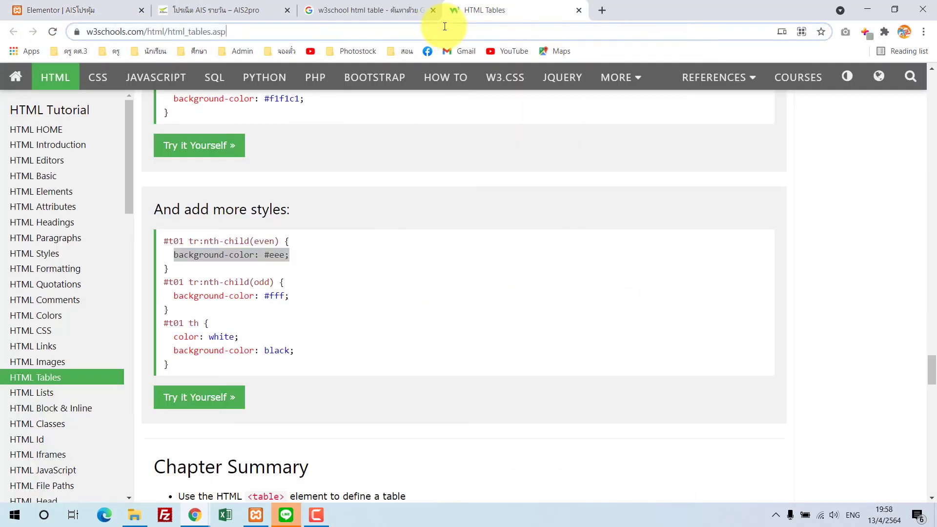
key(ctrl+v)
key(Return)
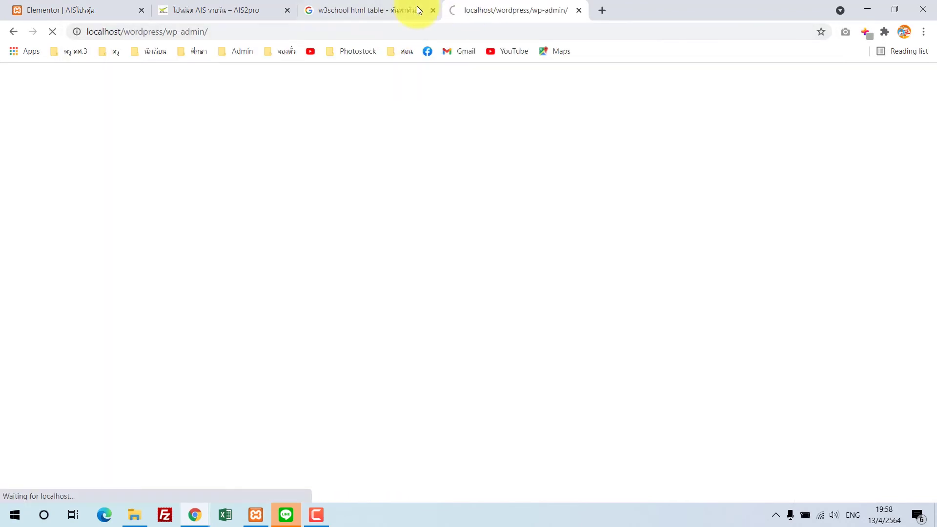
drag(464, 10, 200, 4)
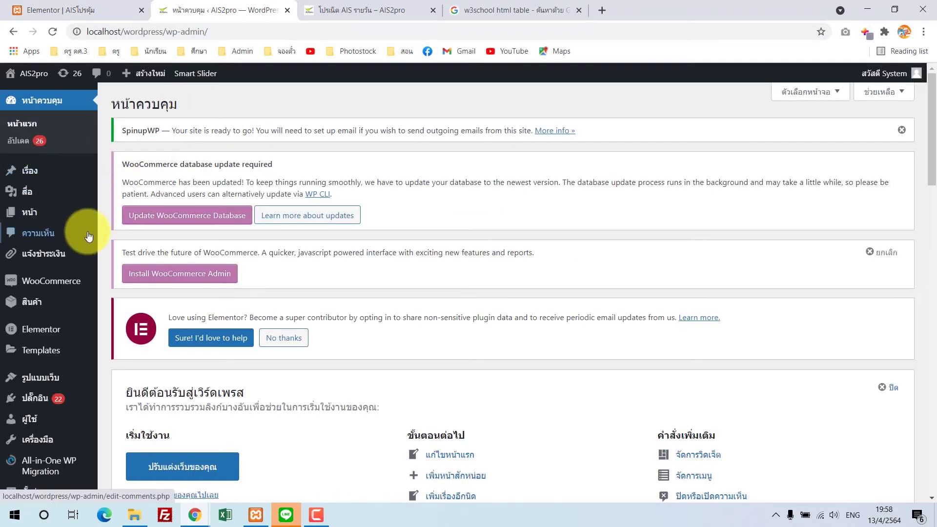
Check the navigation bar on the site's AIS รายวัน page and open the WordPress menu editor (เมนู).
click(372, 10)
scroll(563, 166, up, 9)
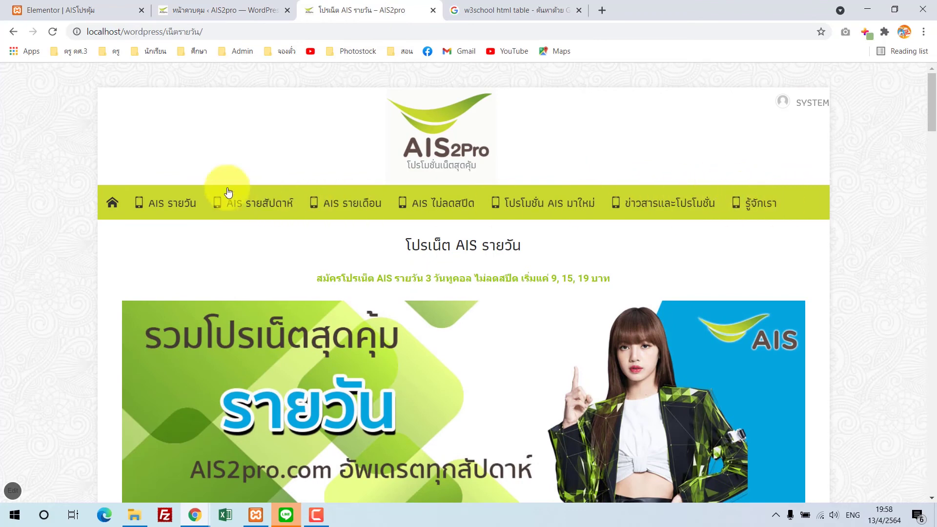
click(202, 9)
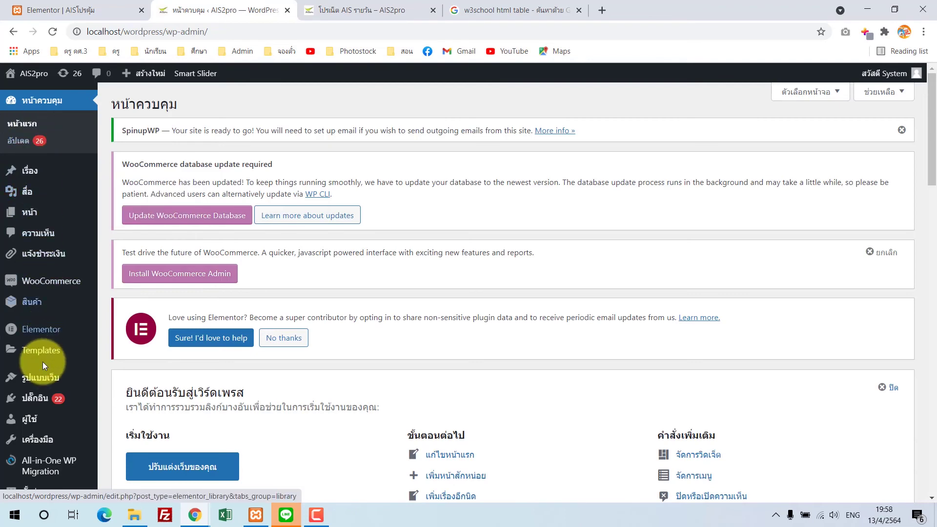
scroll(44, 361, down, 2)
mouse_move(51, 283)
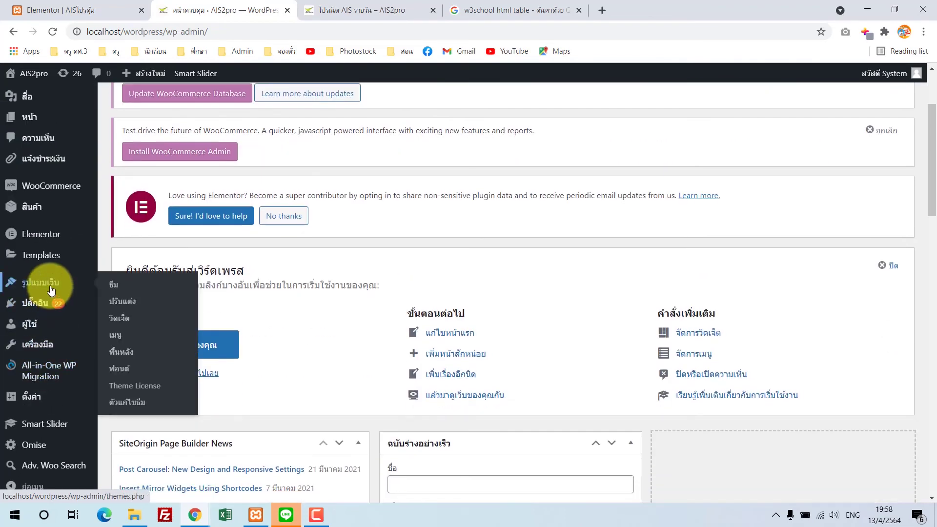
click(118, 340)
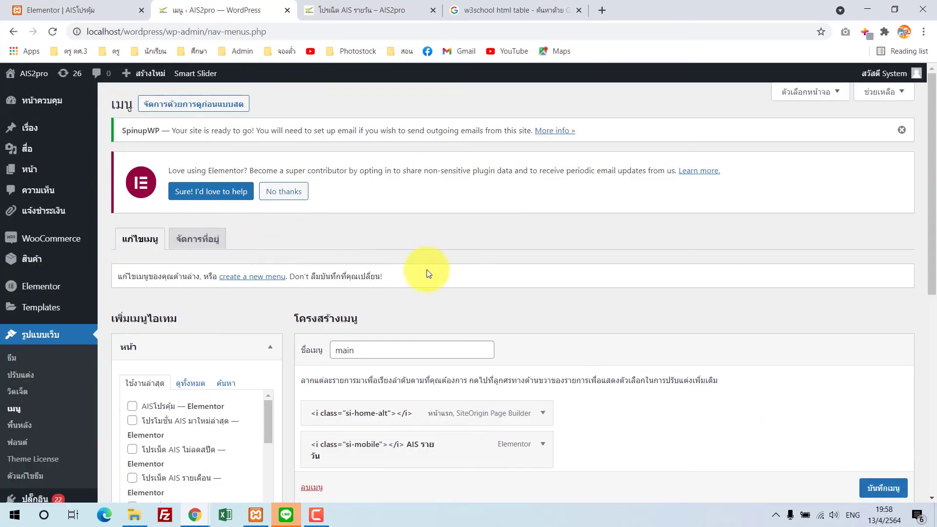
Add the AISโปรคุ้ม page as an item in the "main" menu.
scroll(427, 269, down, 5)
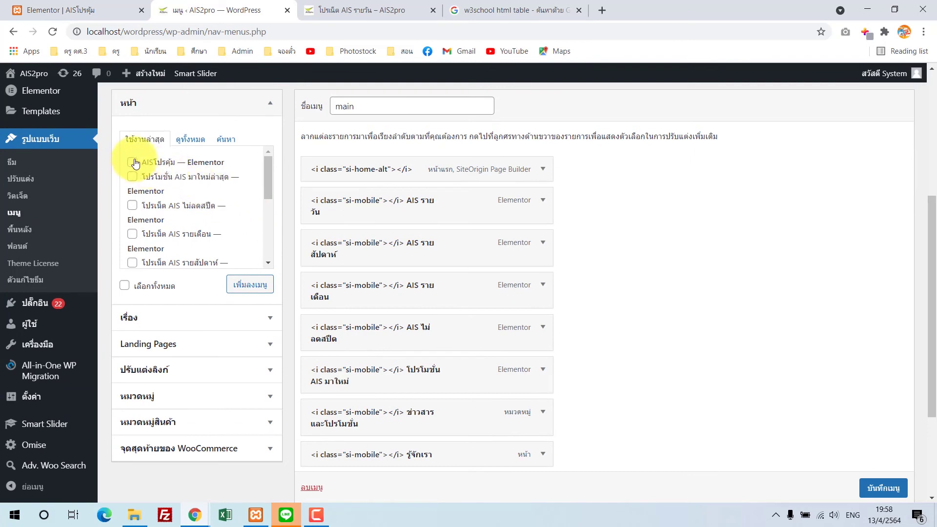
scroll(136, 166, up, 1)
click(132, 223)
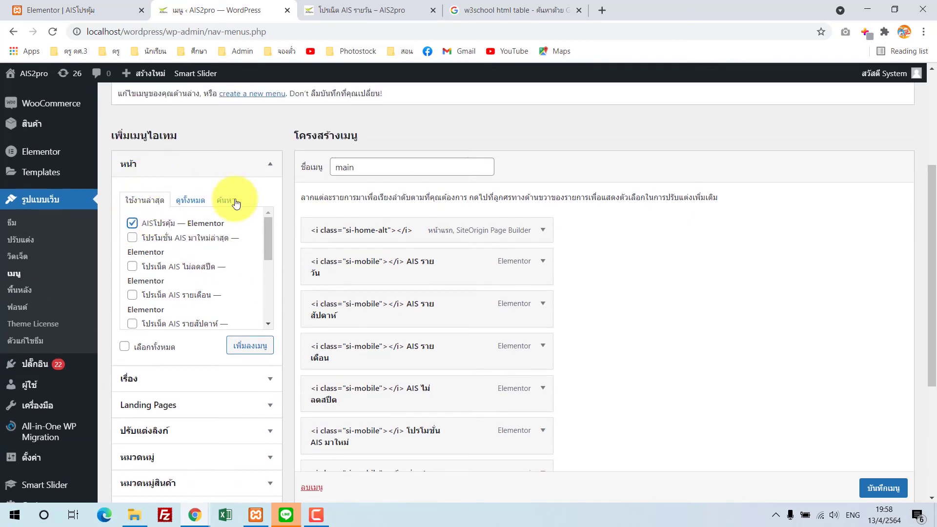
click(250, 347)
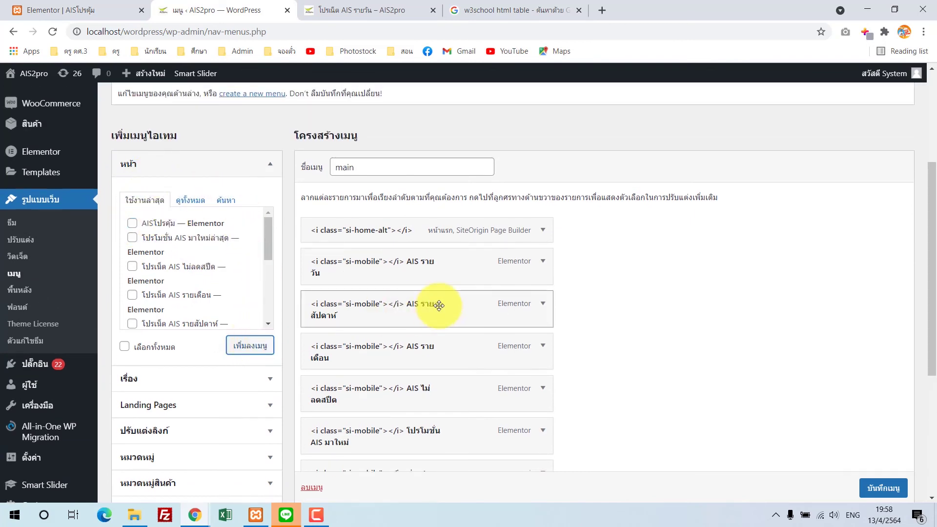
Save the "main" menu and reload the โปรเน็ต AIS รายวัน page to check the site's navigation bar.
scroll(440, 305, down, 5)
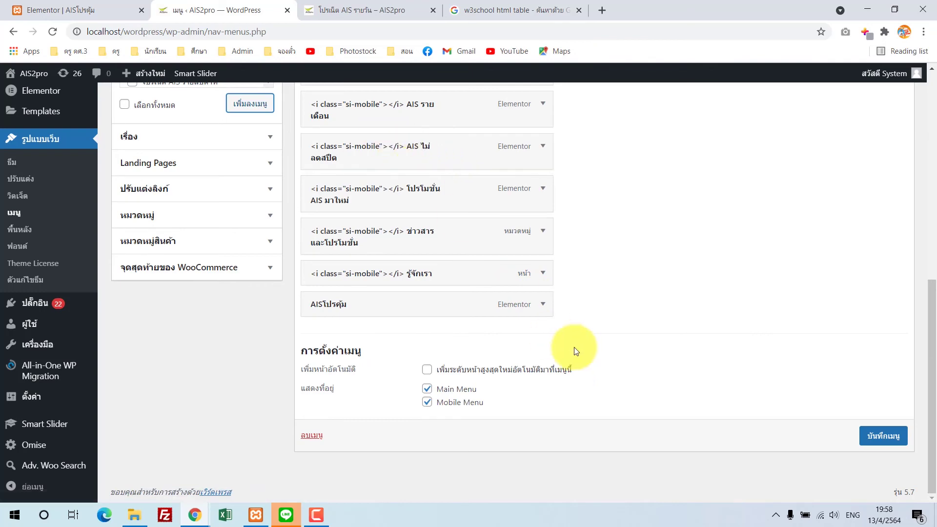
click(879, 437)
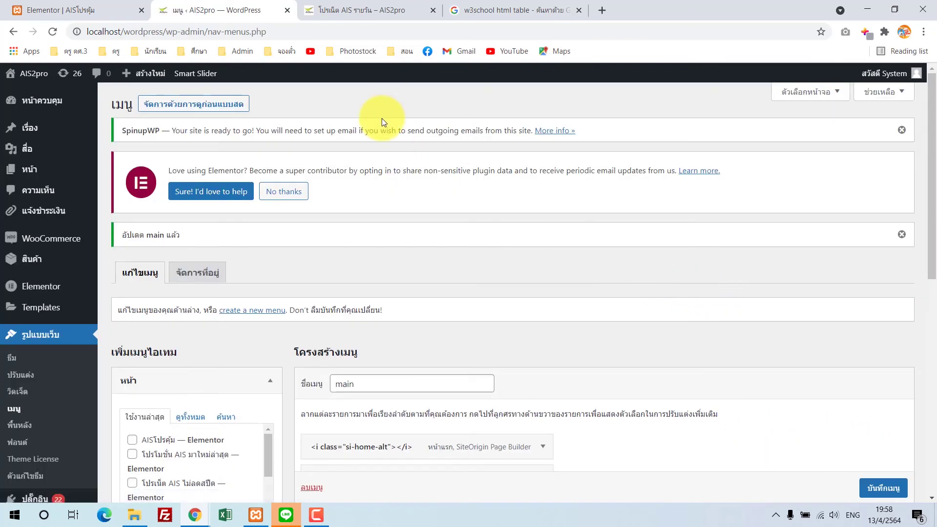
click(361, 10)
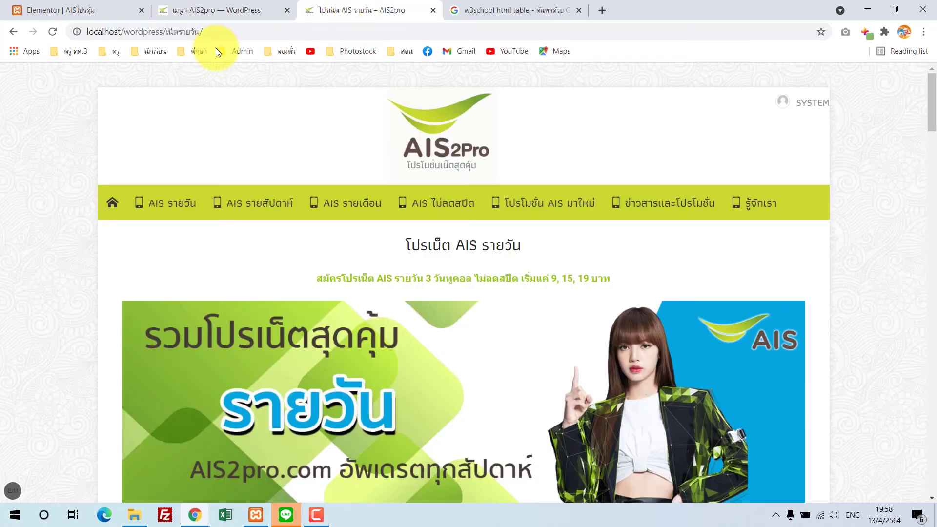
click(55, 33)
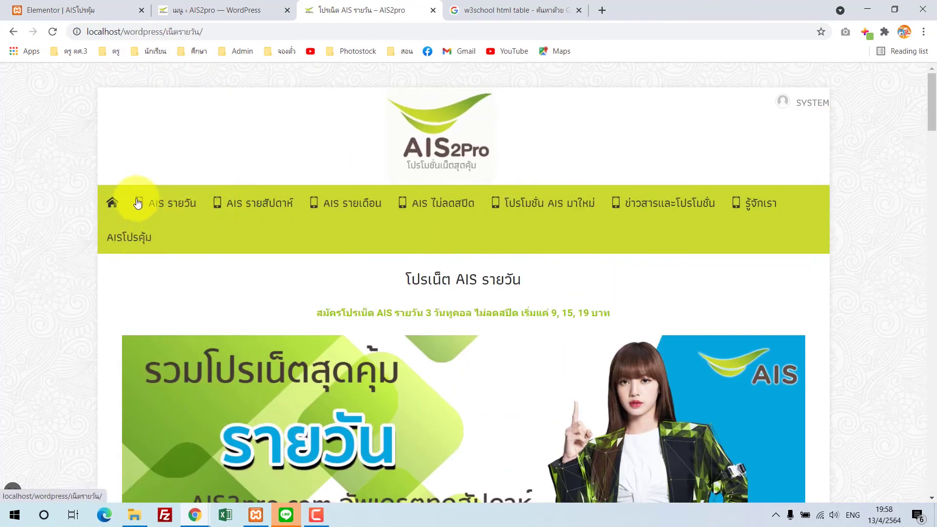
Search Google for "seedtheme icon font", replacing the previous table query.
click(481, 4)
drag(205, 89, 75, 90)
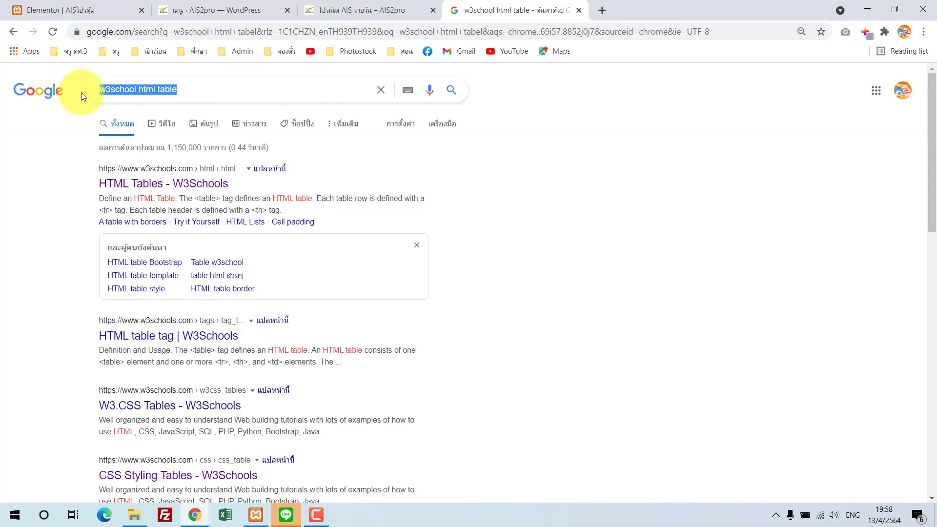
text(seedtheme f)
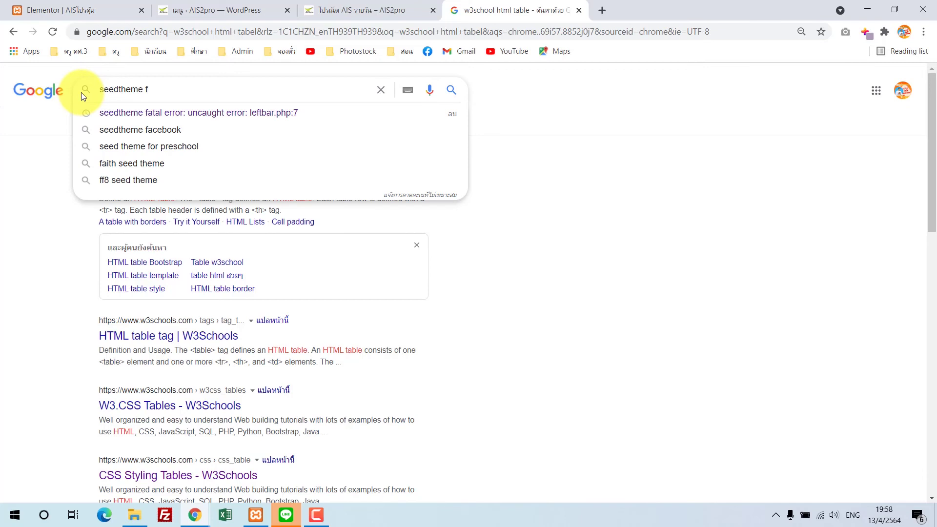
text(ont )
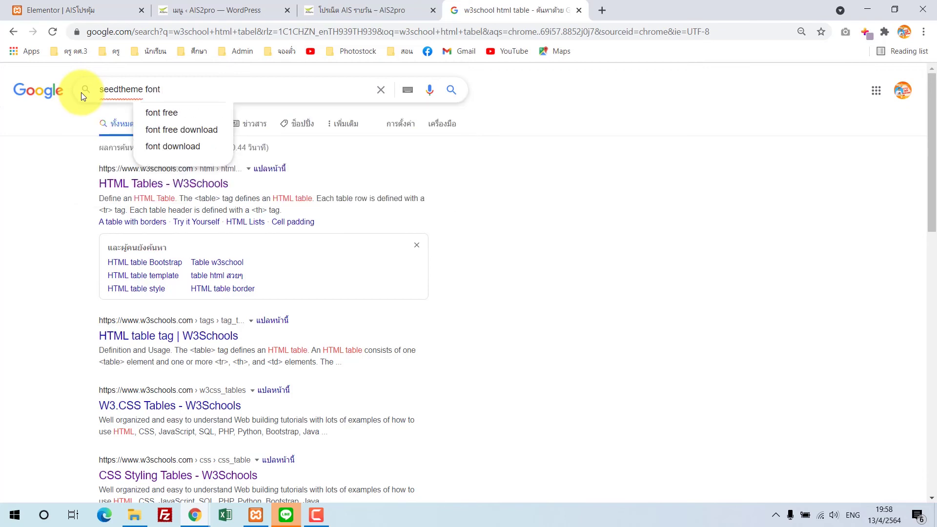
text(ic)
key(BackSpace)
key(BackSpace)
key(BackSpace)
key(BackSpace)
key(BackSpace)
key(BackSpace)
key(BackSpace)
text(a)
key(BackSpace)
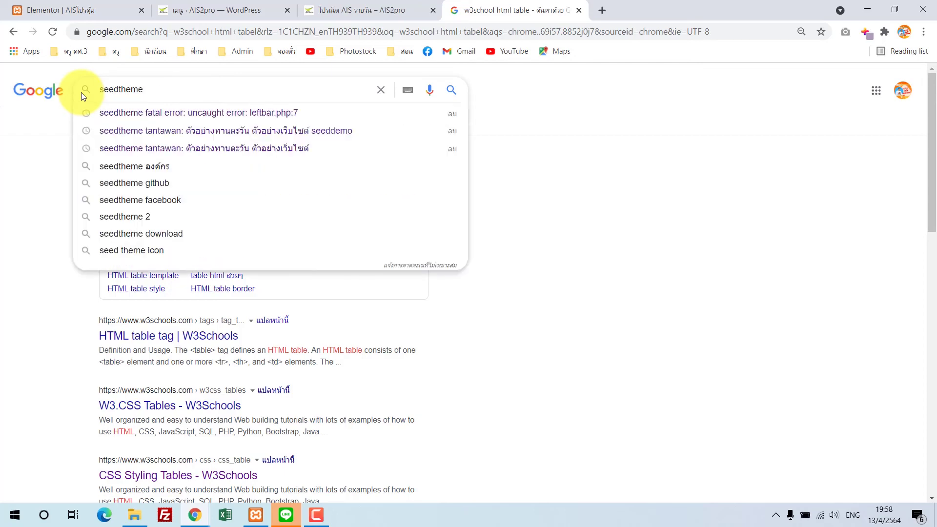
text(icon)
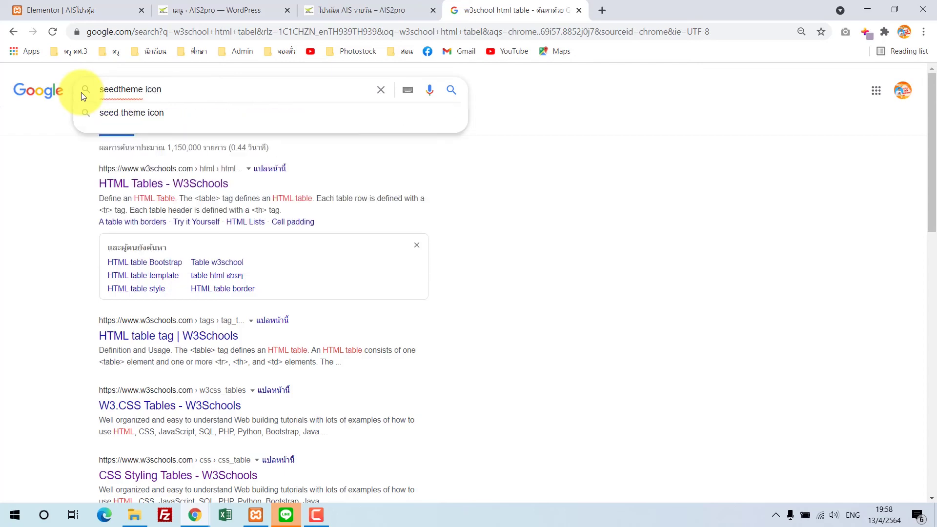
text( font)
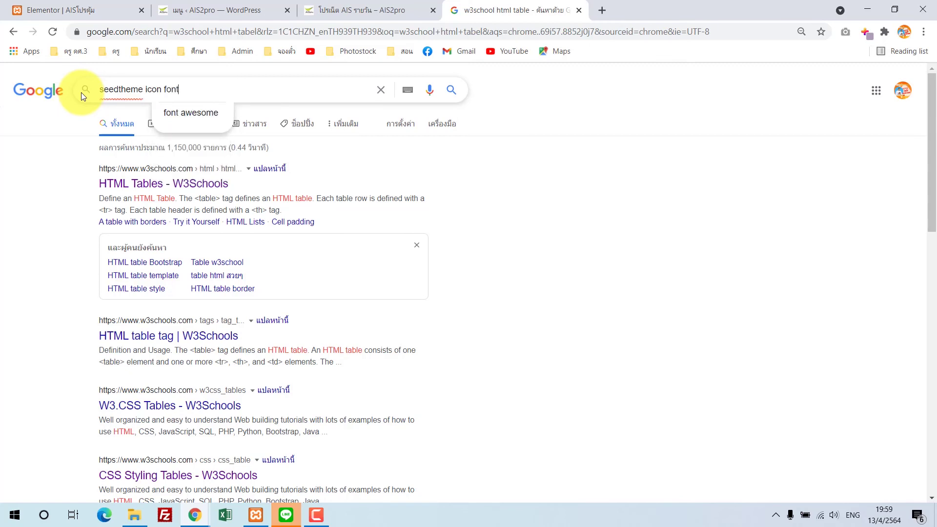
key(Return)
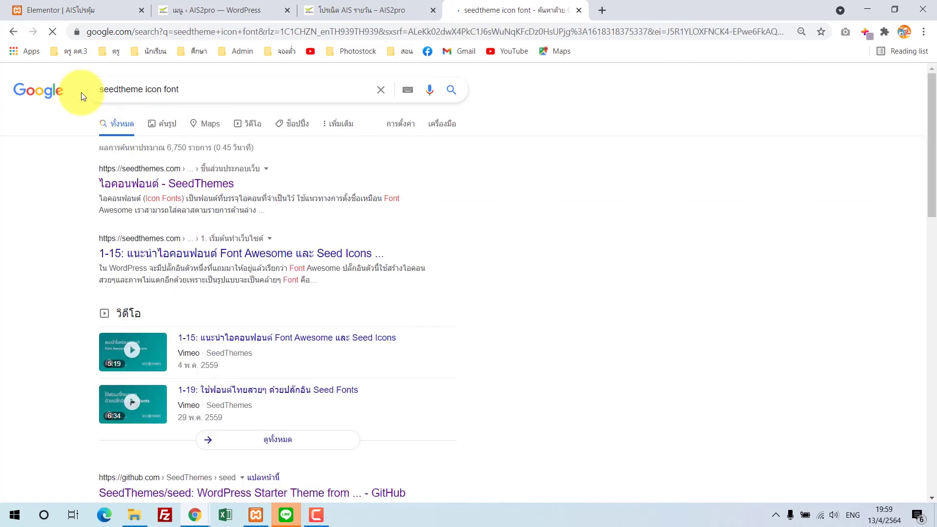
Open the ไอคอนฟอนต์ - SeedThemes result in a new tab and copy its example code <i class="si-home"></i>.
middle_click(178, 184)
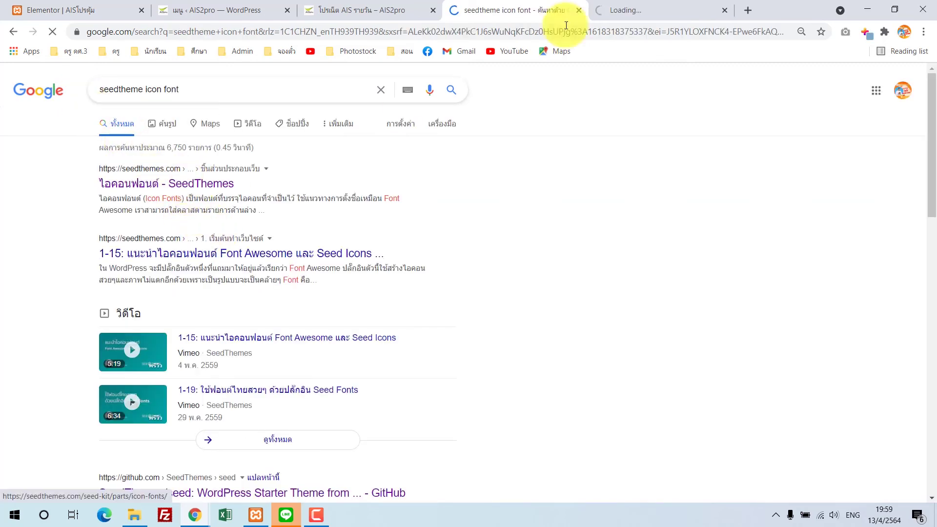
click(676, 6)
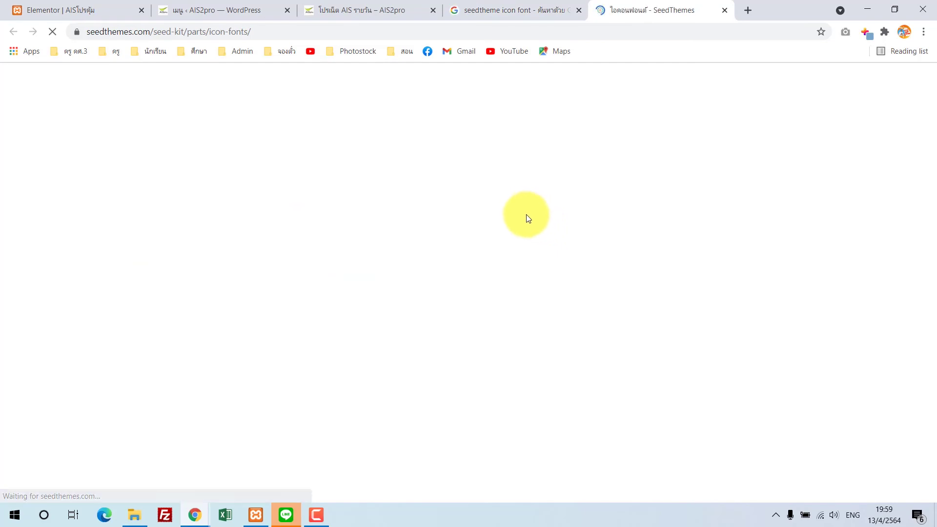
scroll(414, 242, down, 3)
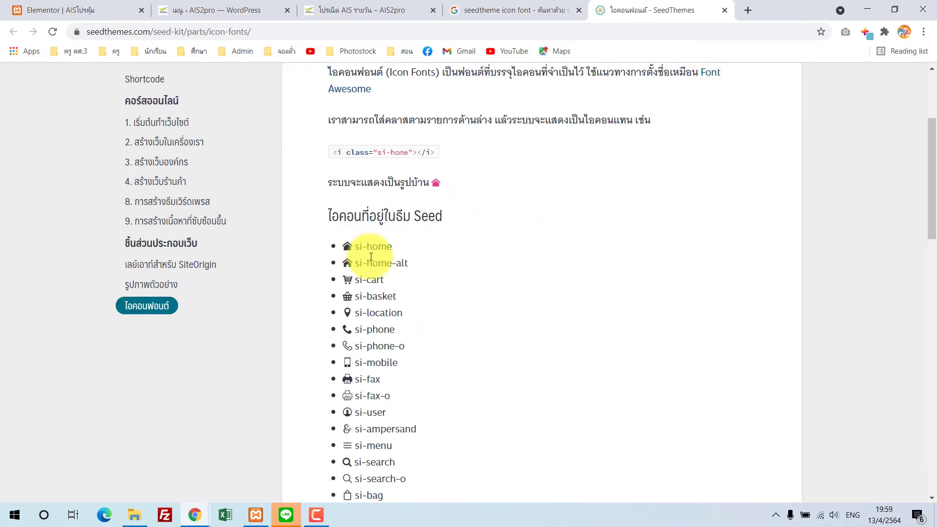
scroll(415, 259, down, 2)
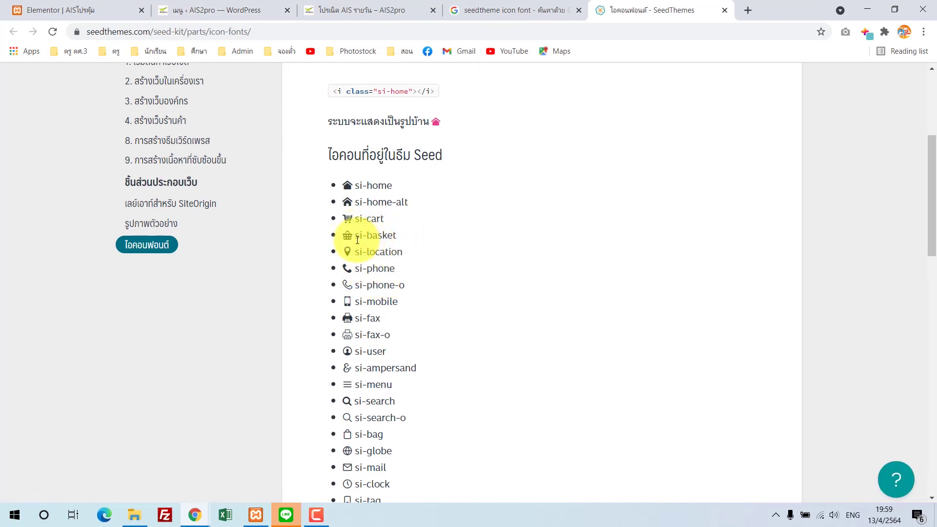
scroll(385, 195, up, 2)
drag(332, 153, 436, 153)
key(ctrl+c)
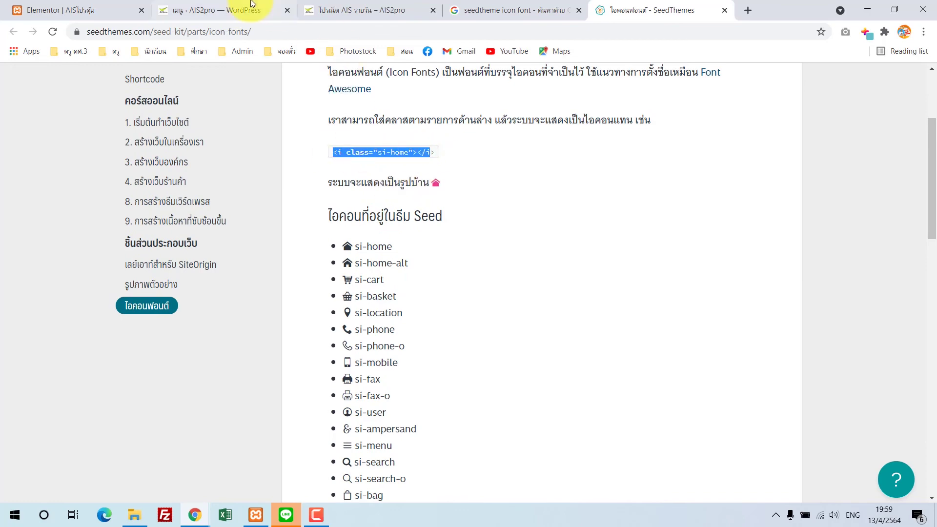
Insert <i class="si-home"></i> before the text in the AISโปรคุ้ม menu item's navigation label.
click(234, 10)
scroll(393, 341, down, 8)
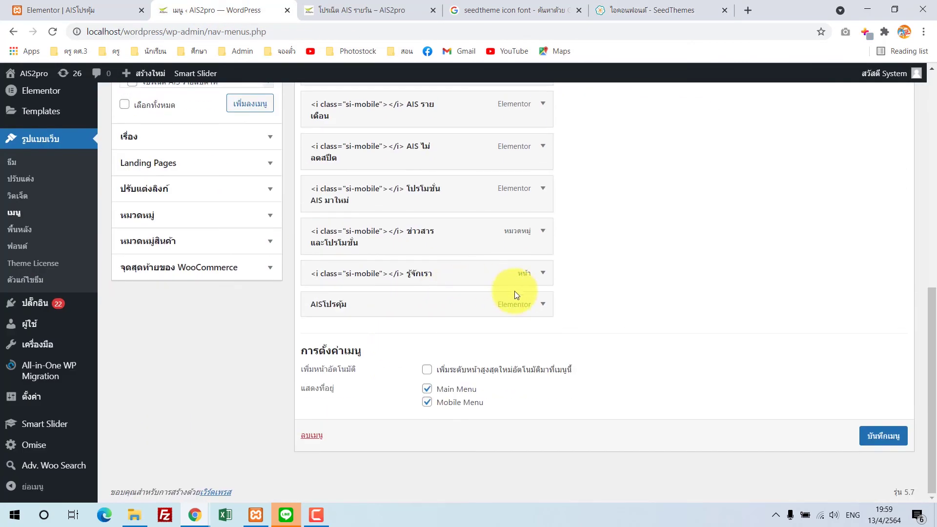
click(543, 304)
click(316, 346)
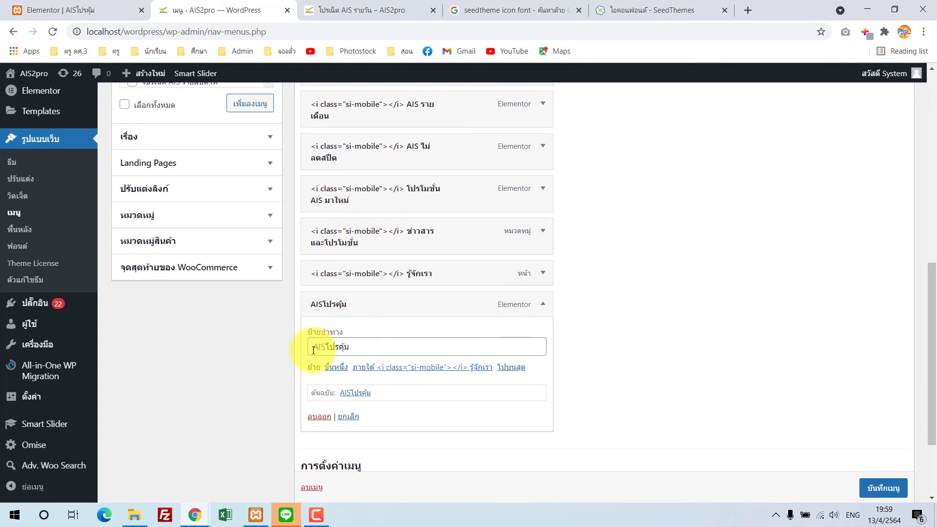
key(ctrl+v)
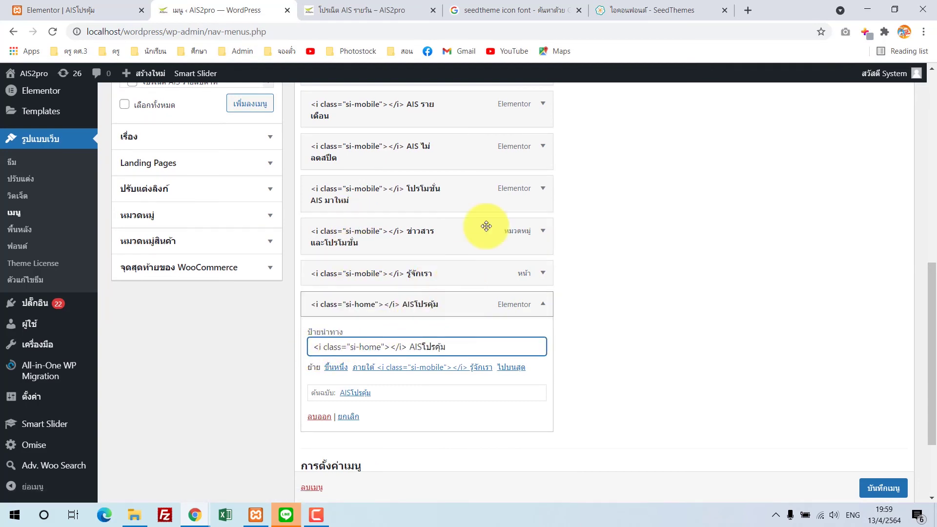
Copy the icon class name si-basket from the SeedThemes icon font page and look through the rest of its icon list.
click(701, 6)
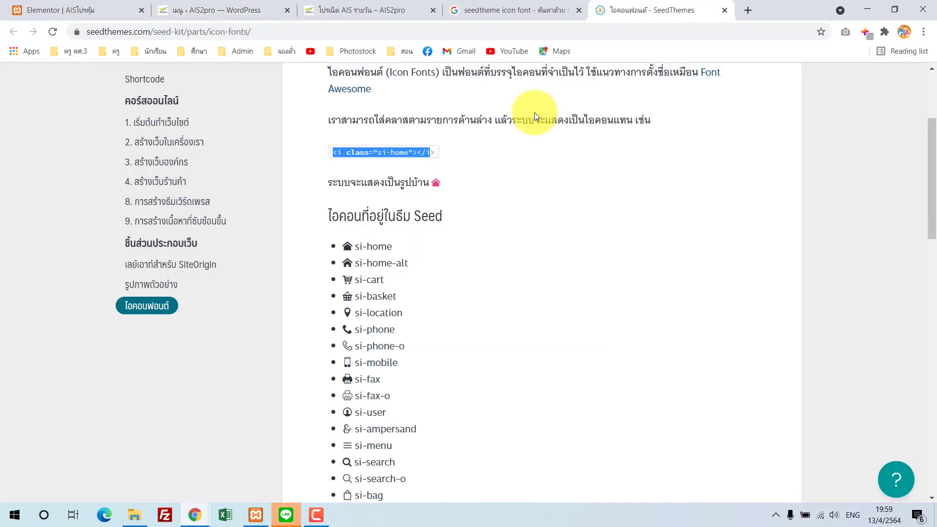
drag(357, 296, 398, 293)
key(ctrl+c)
scroll(447, 291, down, 1)
scroll(447, 291, down, 3)
scroll(446, 291, down, 5)
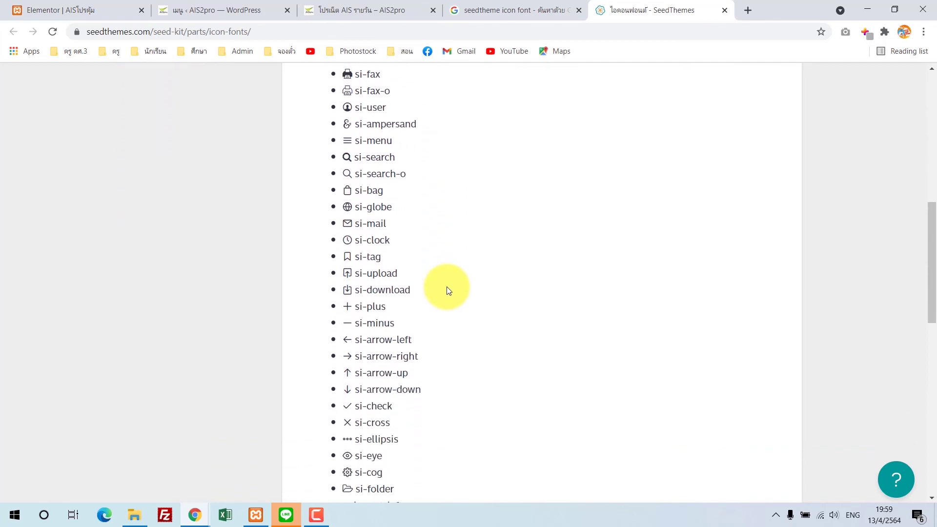
scroll(447, 286, down, 7)
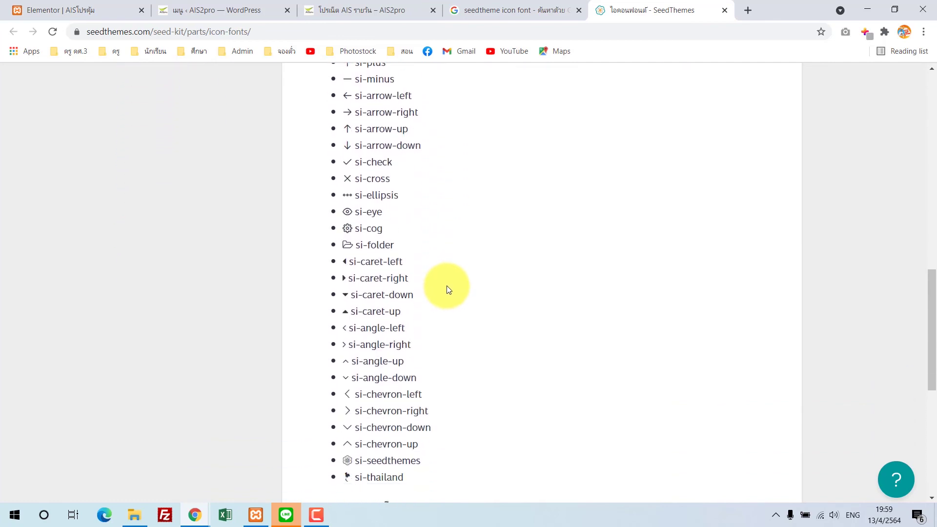
scroll(446, 284, up, 2)
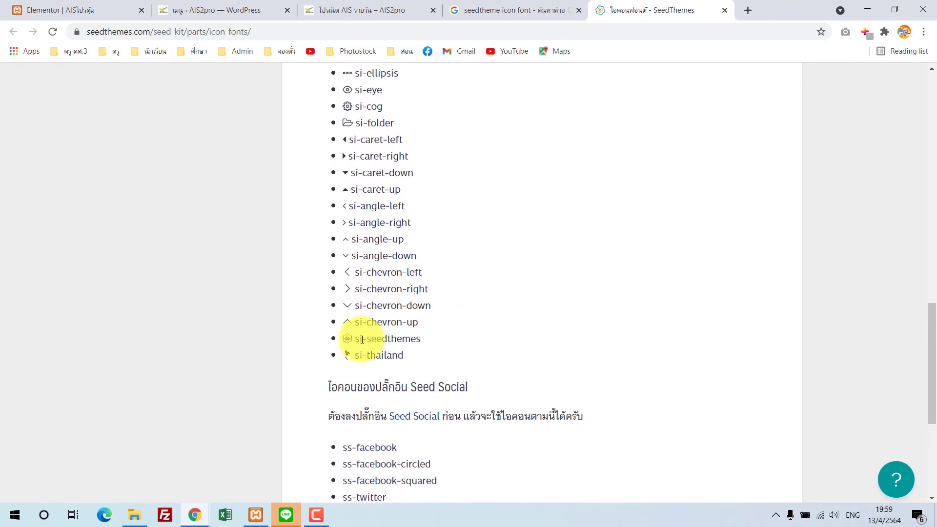
scroll(455, 296, up, 12)
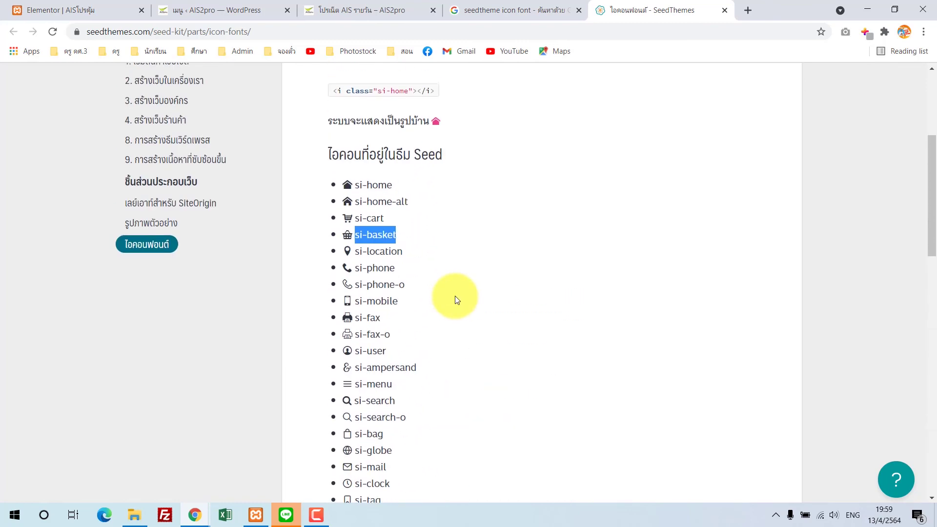
Replace the icon class in the AISโปรคุ้ม menu item's navigation label with si-basket.
click(234, 10)
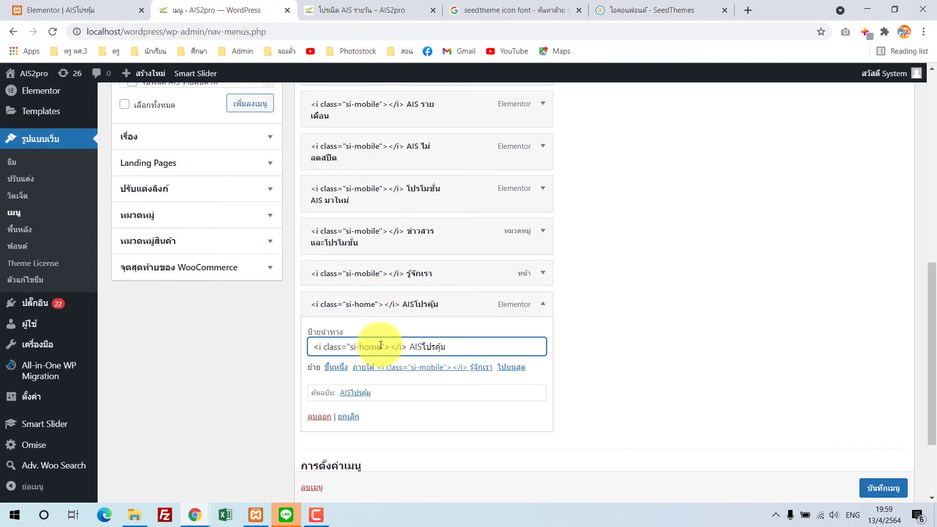
drag(381, 345, 356, 345)
key(ctrl+v)
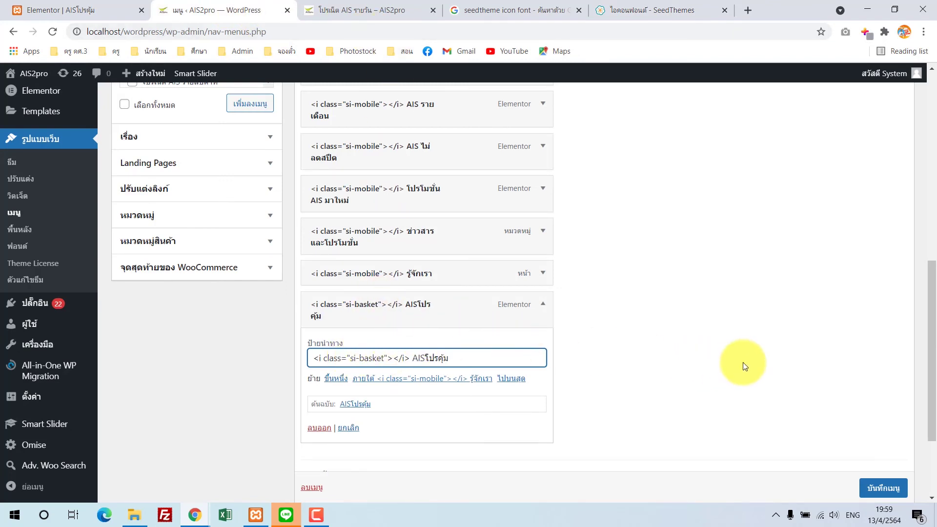
Save the "main" menu and reload the โปรเน็ต AIS รายวัน page to check the AISโปรคุ้ม item's icon.
click(877, 488)
scroll(820, 429, down, 1)
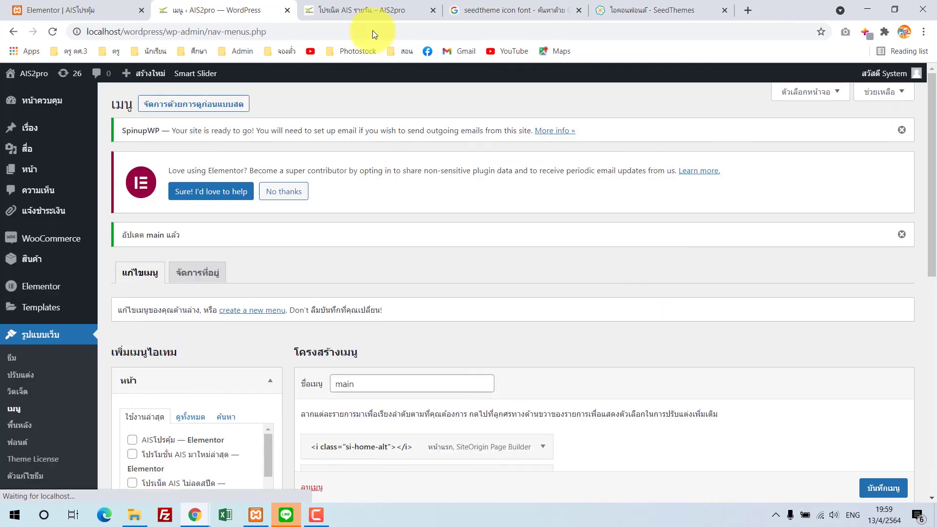
click(371, 10)
click(53, 32)
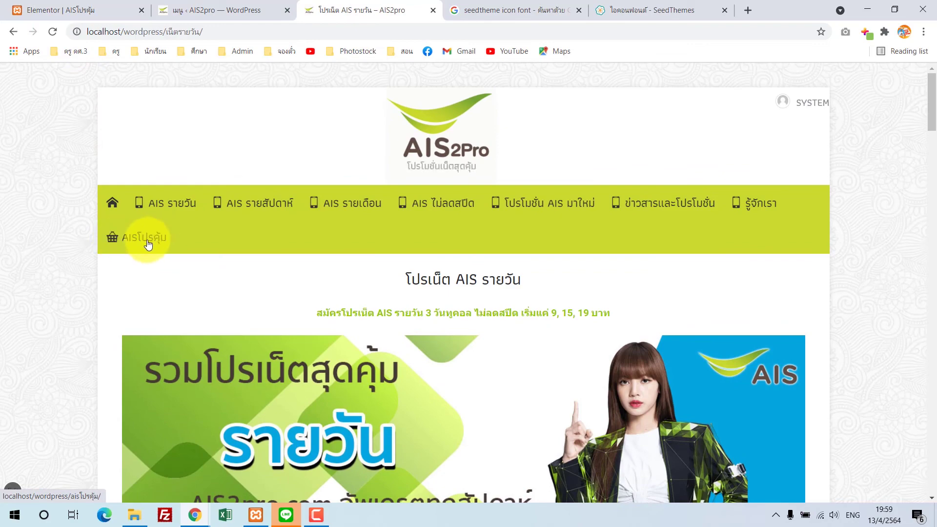
Open the AISโปรคุ้ม page from the site's navigation bar and review its heading, images and package table.
click(149, 243)
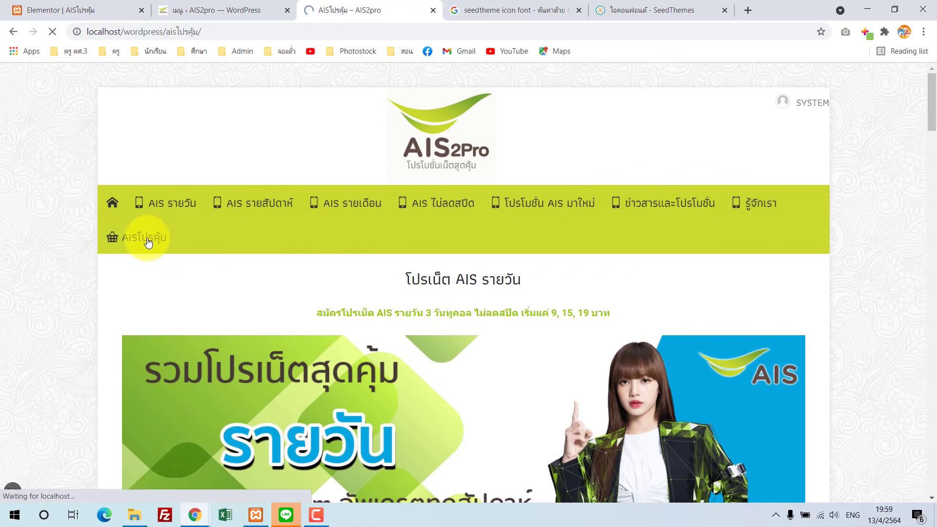
scroll(429, 276, down, 5)
scroll(428, 274, down, 6)
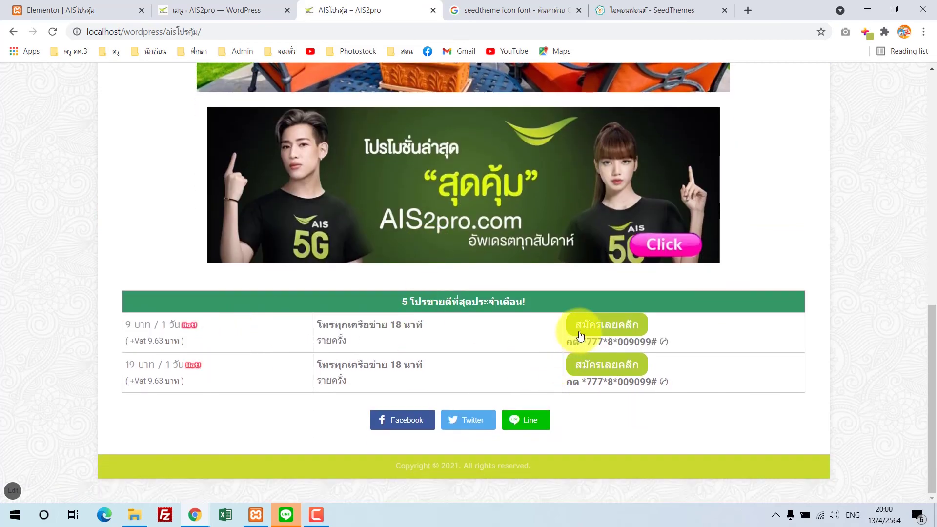
scroll(226, 361, up, 11)
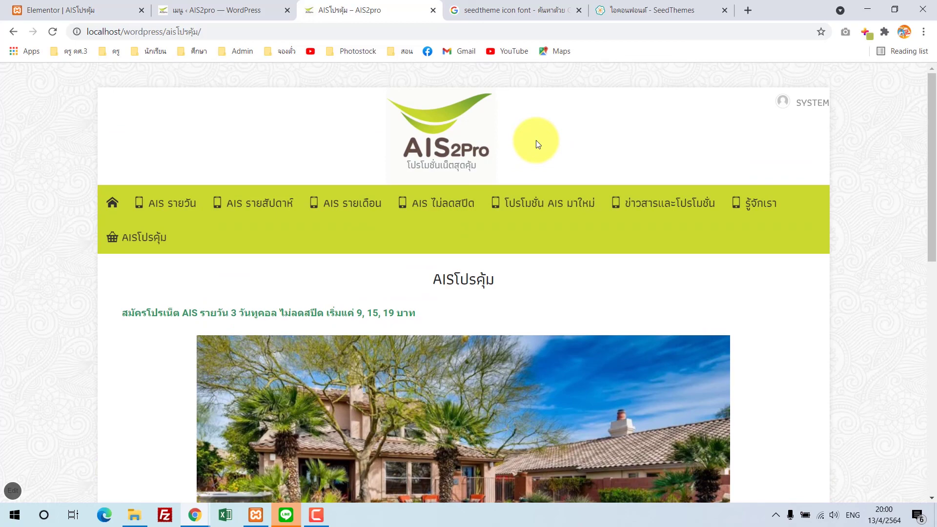
scroll(536, 139, down, 4)
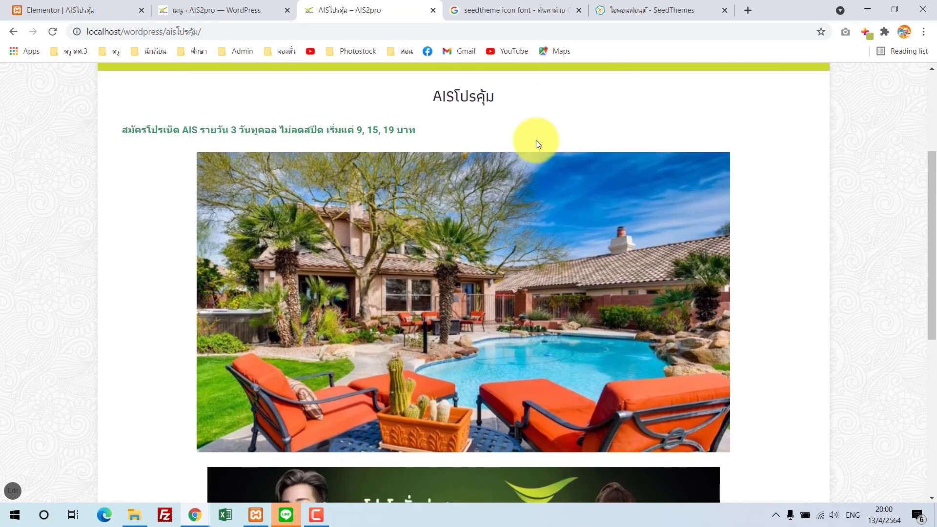
scroll(535, 149, down, 4)
scroll(534, 162, up, 8)
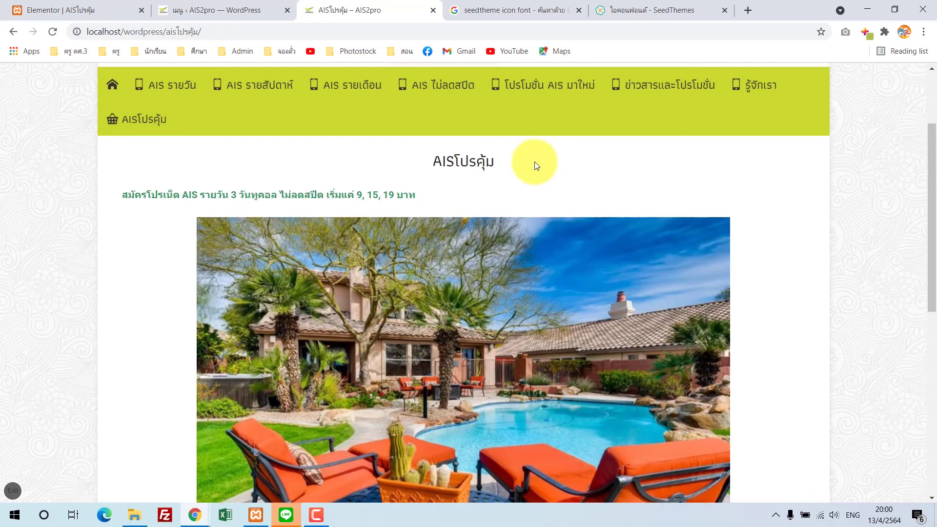